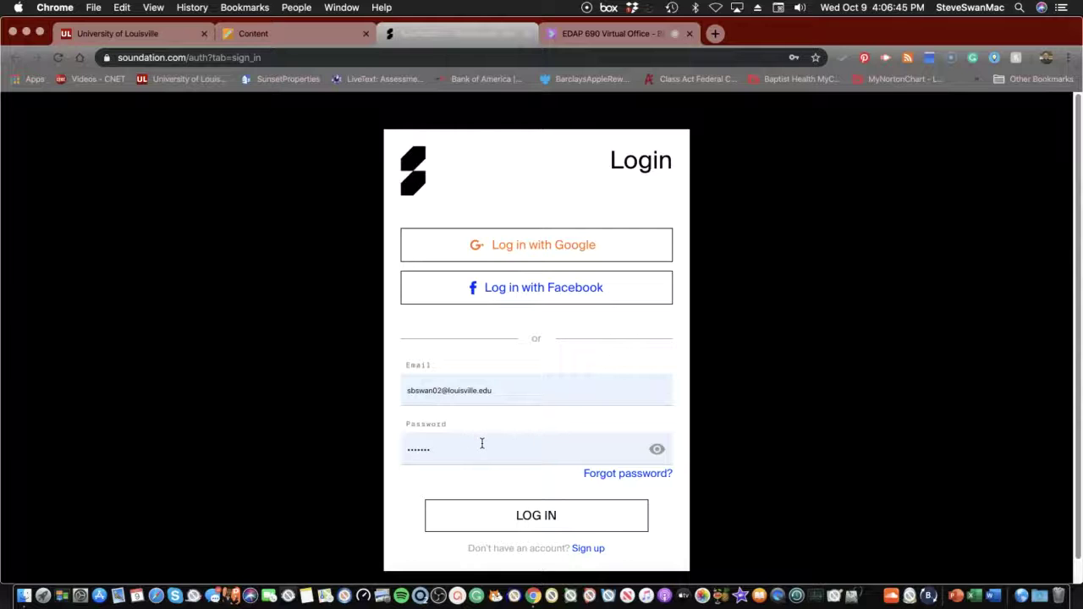
- Log in to Soundation with the filled-in account details, open the Studio and dismiss the template chooser
click(518, 525)
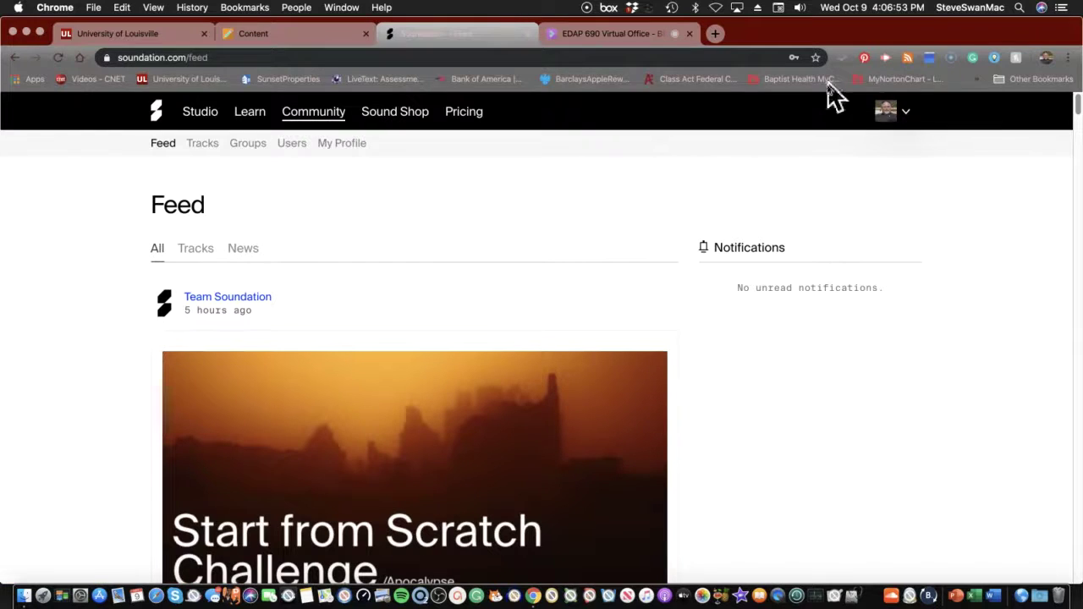
click(194, 116)
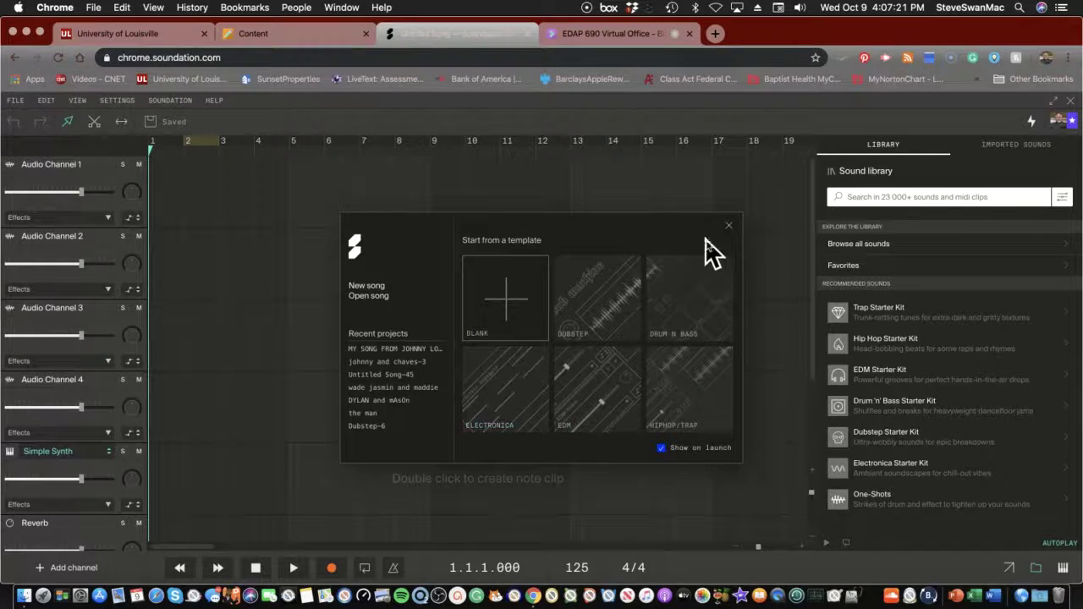
click(727, 226)
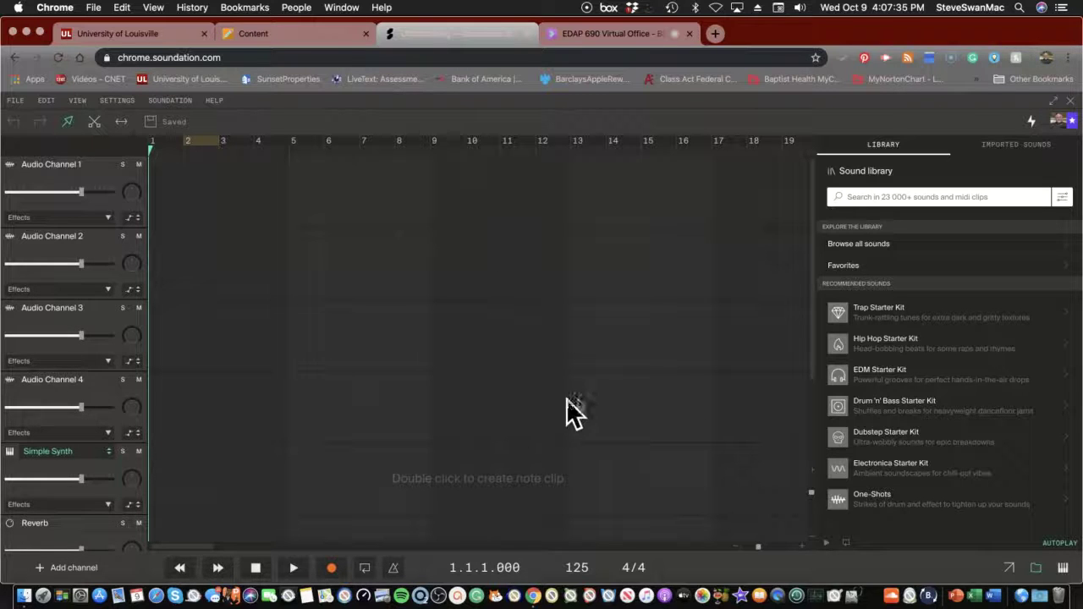
- Browse all sounds in the sound library and preview the Electronica _HiHat_Jacked_5.wav sample
click(860, 244)
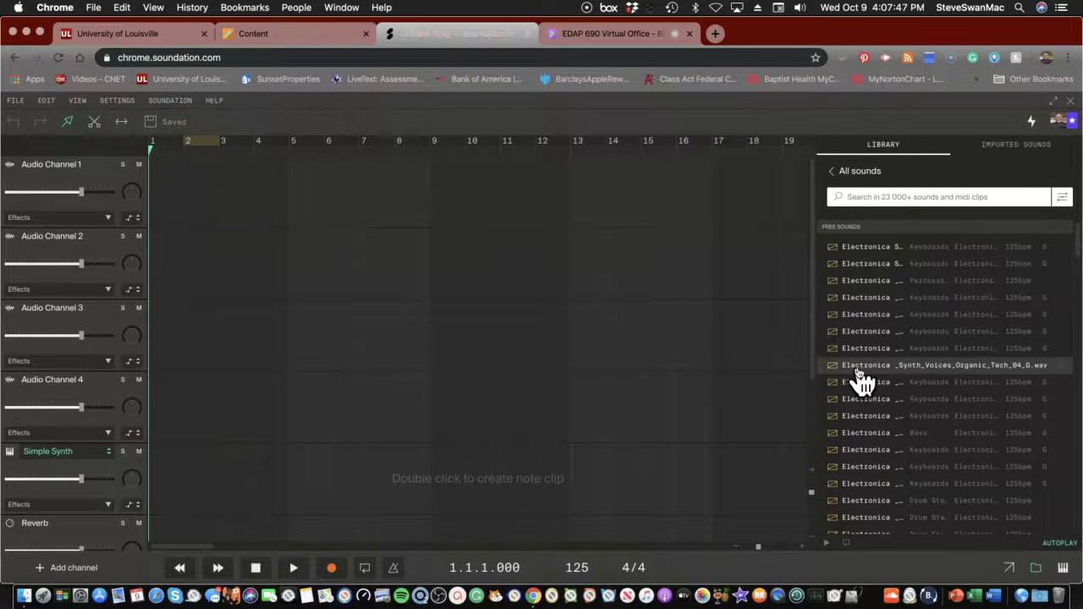
scroll(863, 381, down, 1)
scroll(864, 382, down, 10)
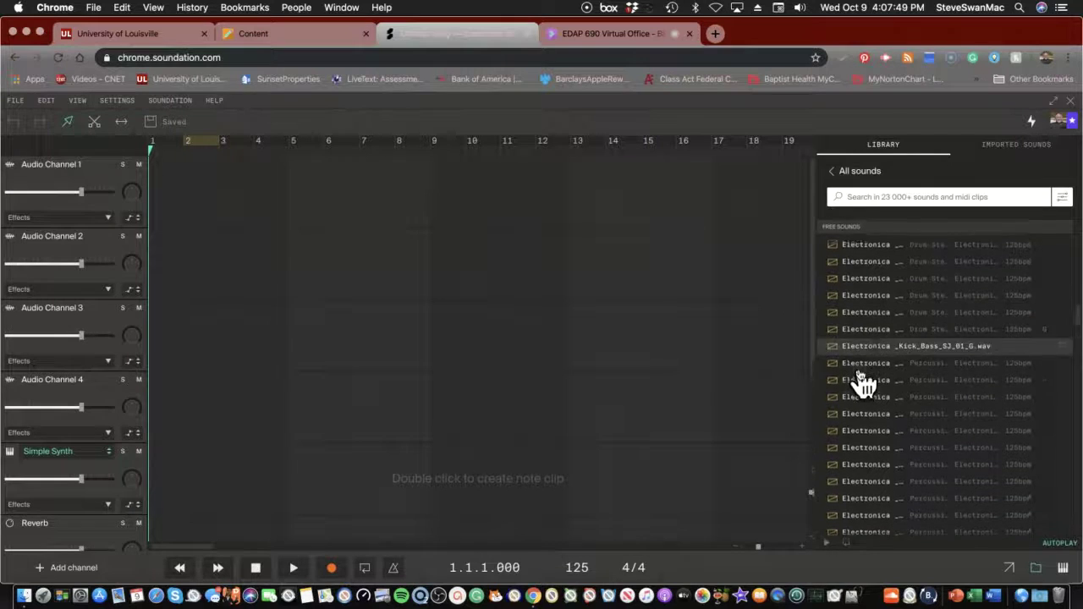
scroll(864, 383, down, 10)
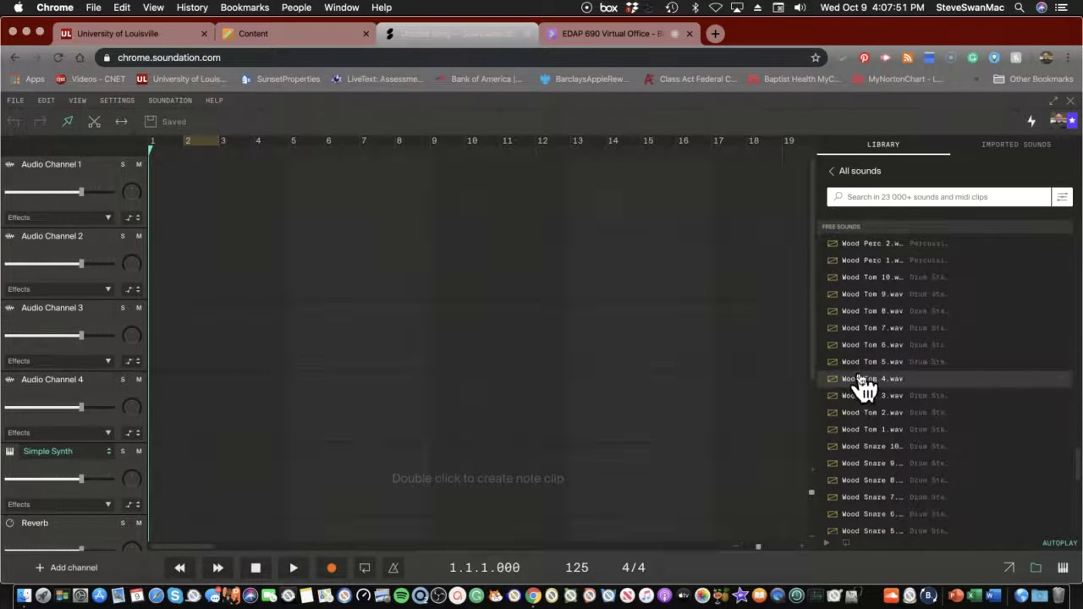
scroll(864, 385, down, 3)
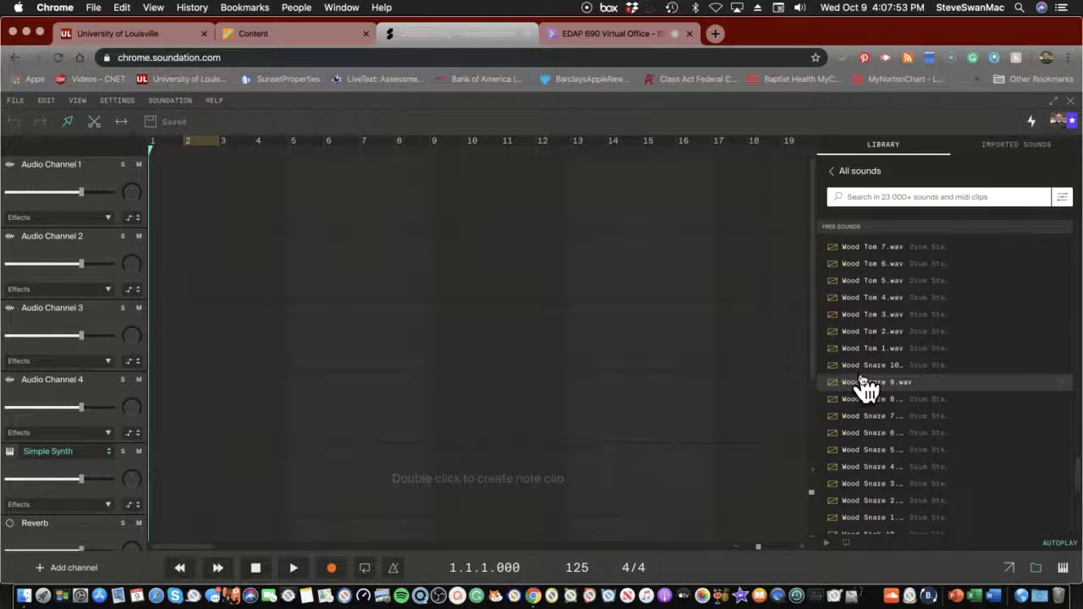
scroll(865, 385, up, 3)
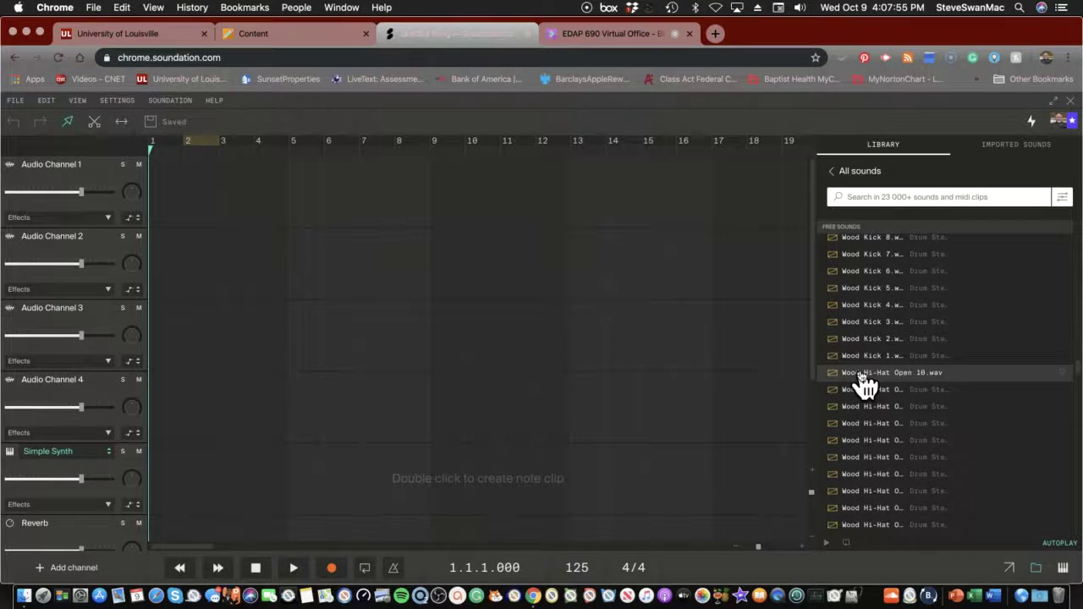
scroll(864, 381, up, 6)
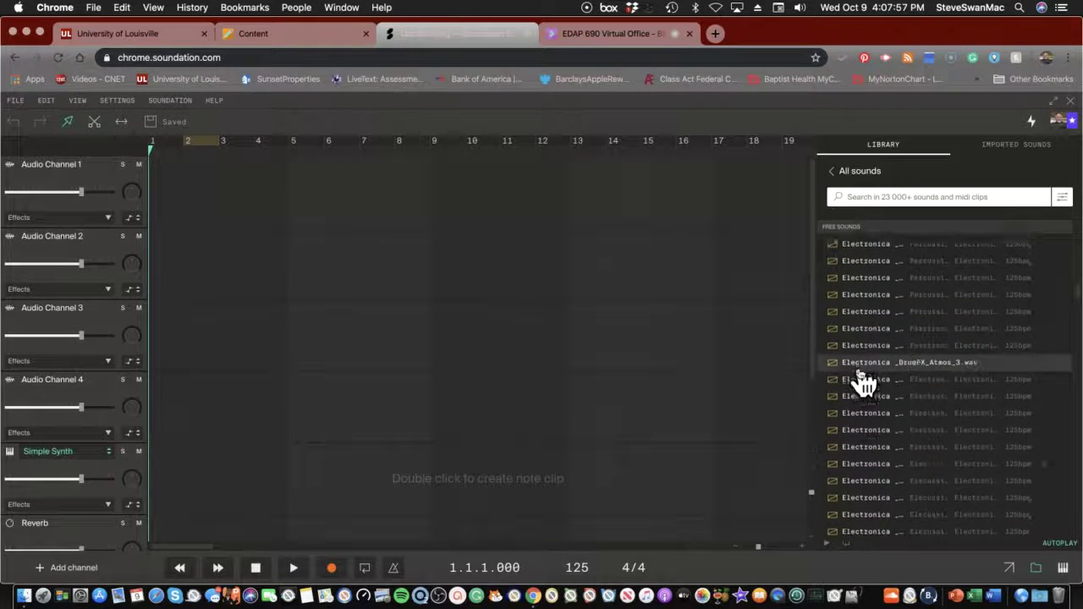
click(859, 263)
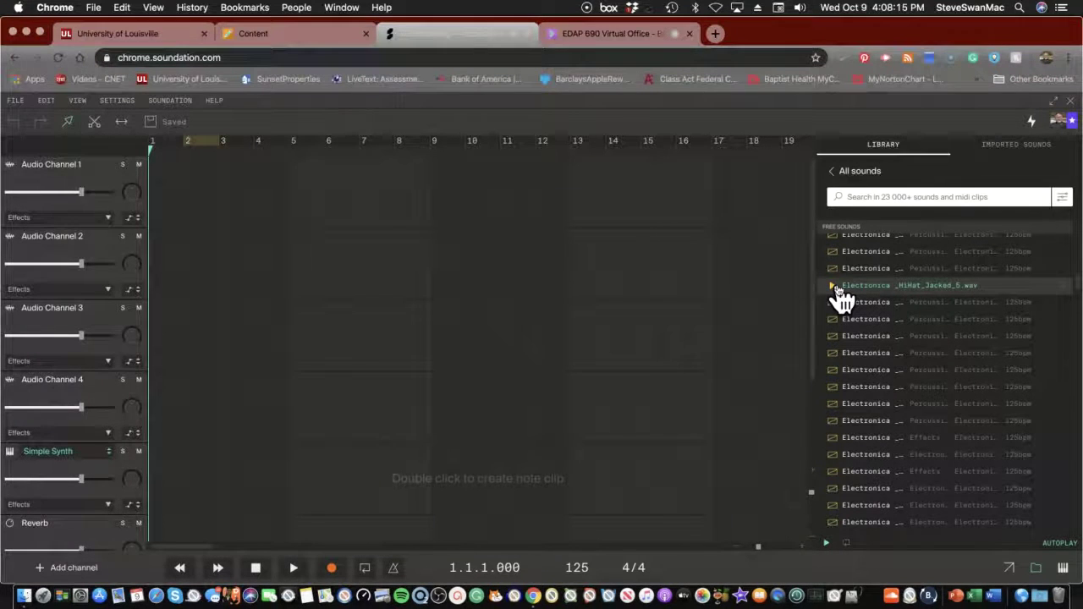
click(836, 287)
scroll(846, 322, up, 1)
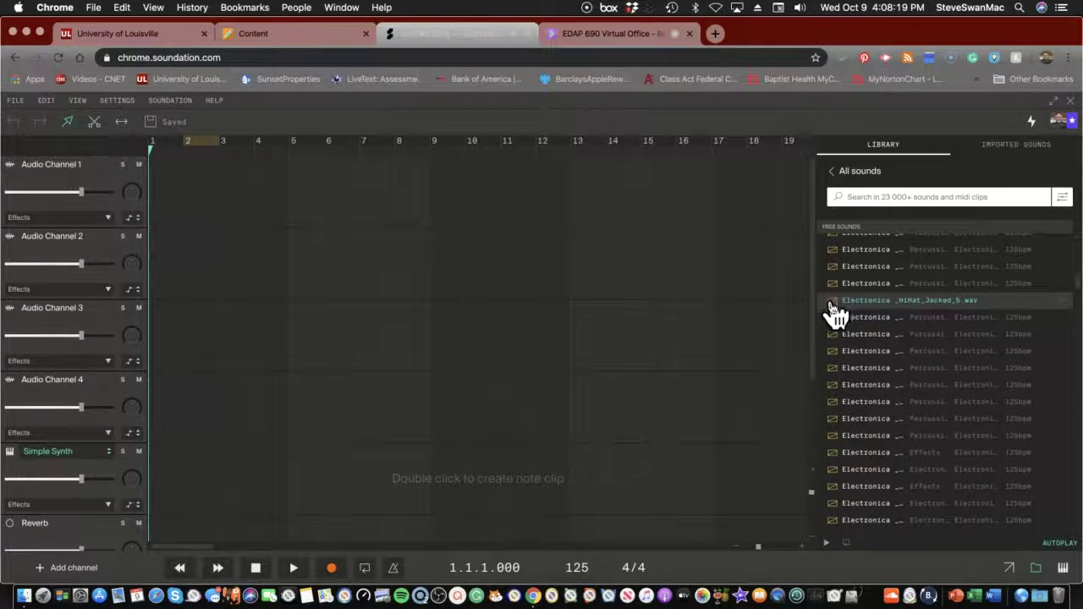
- Look further through the free sounds, past the drum samples, and preview the Yukuza Synth Worm Dm loop
scroll(836, 318, down, 5)
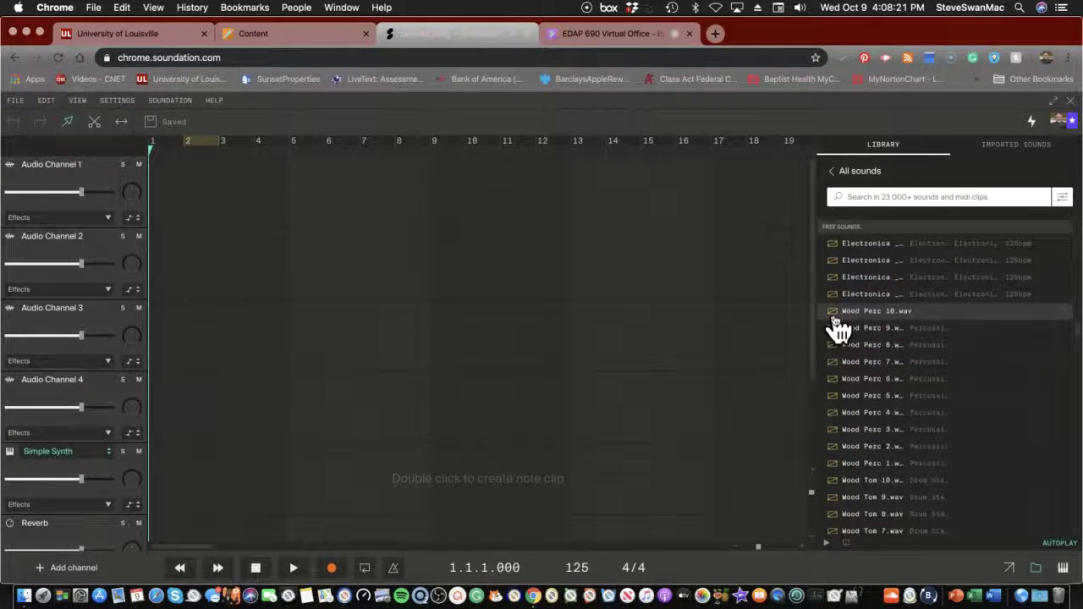
scroll(836, 322, down, 10)
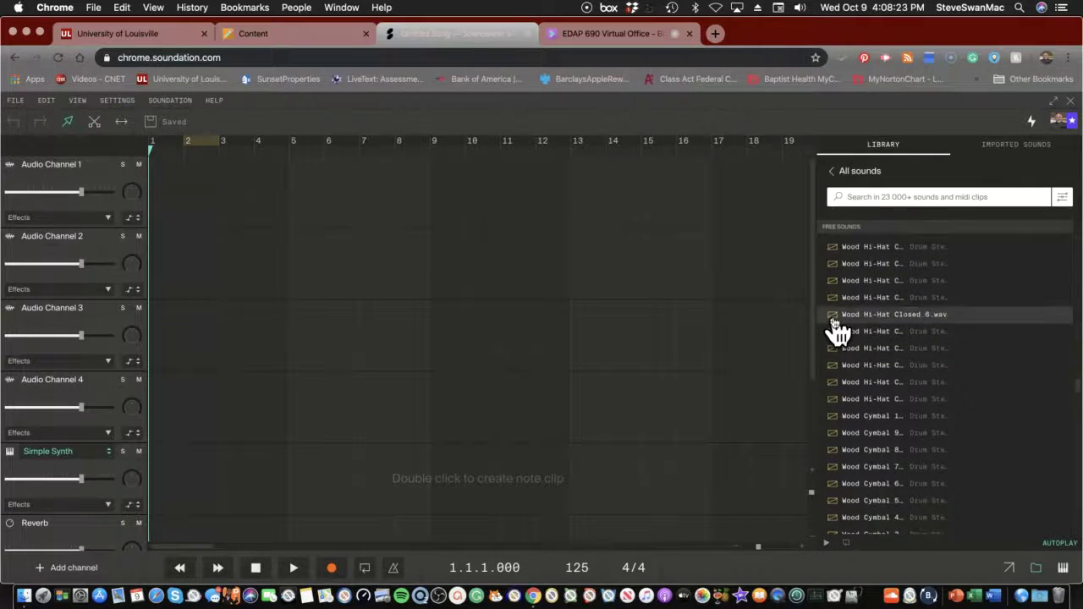
scroll(834, 331, down, 10)
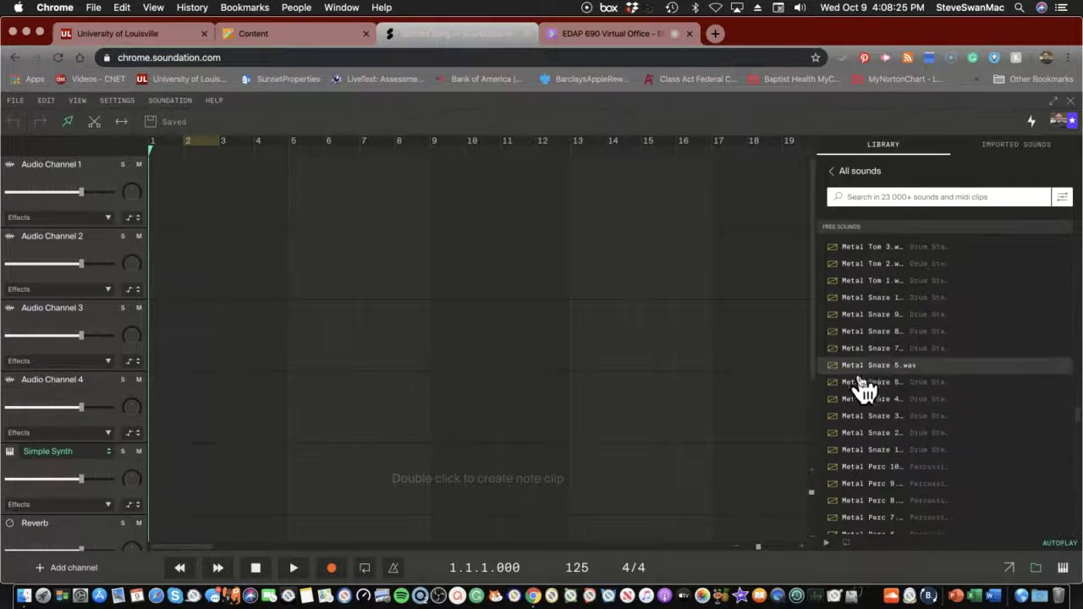
scroll(863, 388, down, 10)
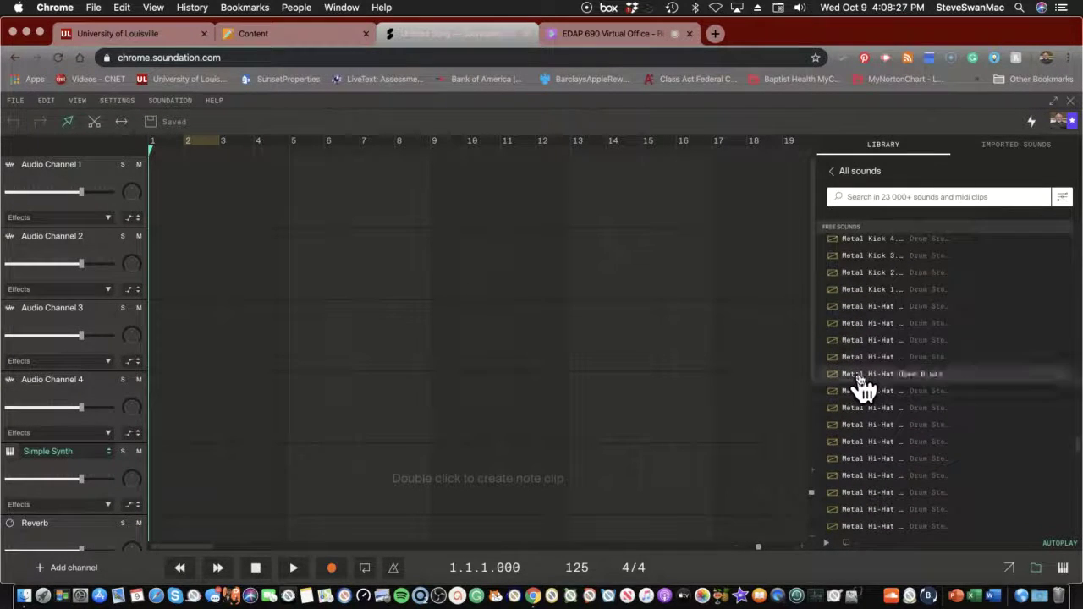
scroll(863, 388, down, 10)
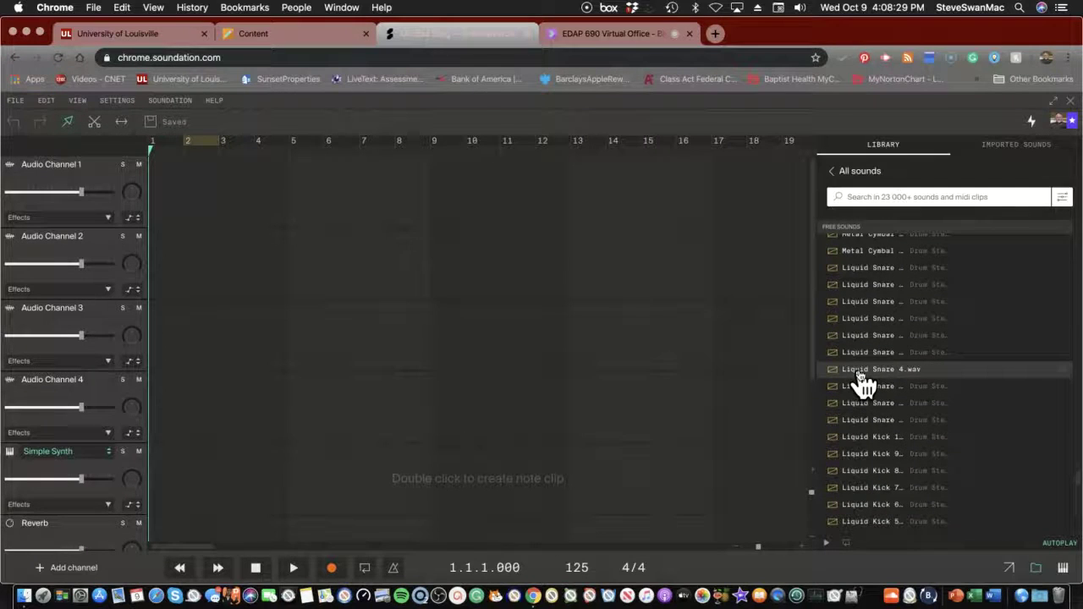
scroll(865, 386, down, 5)
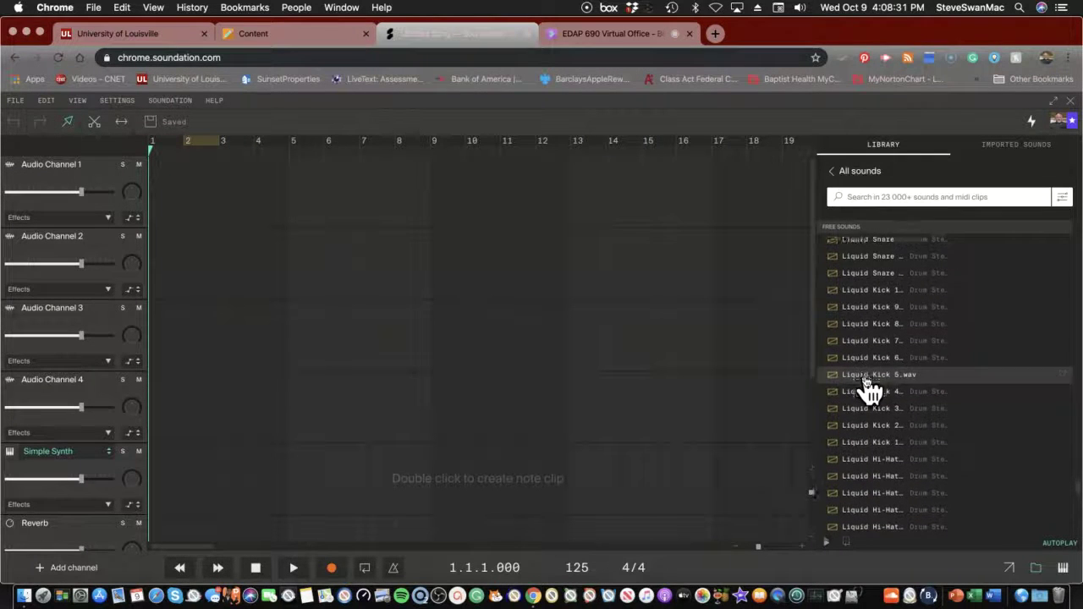
scroll(868, 383, down, 10)
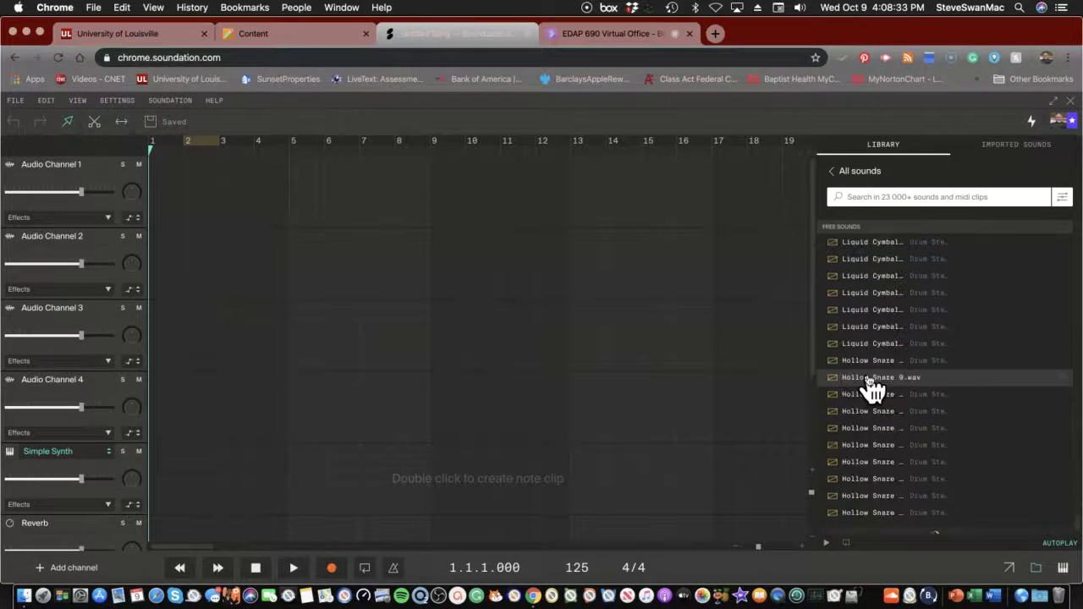
scroll(870, 387, down, 3)
scroll(858, 391, down, 8)
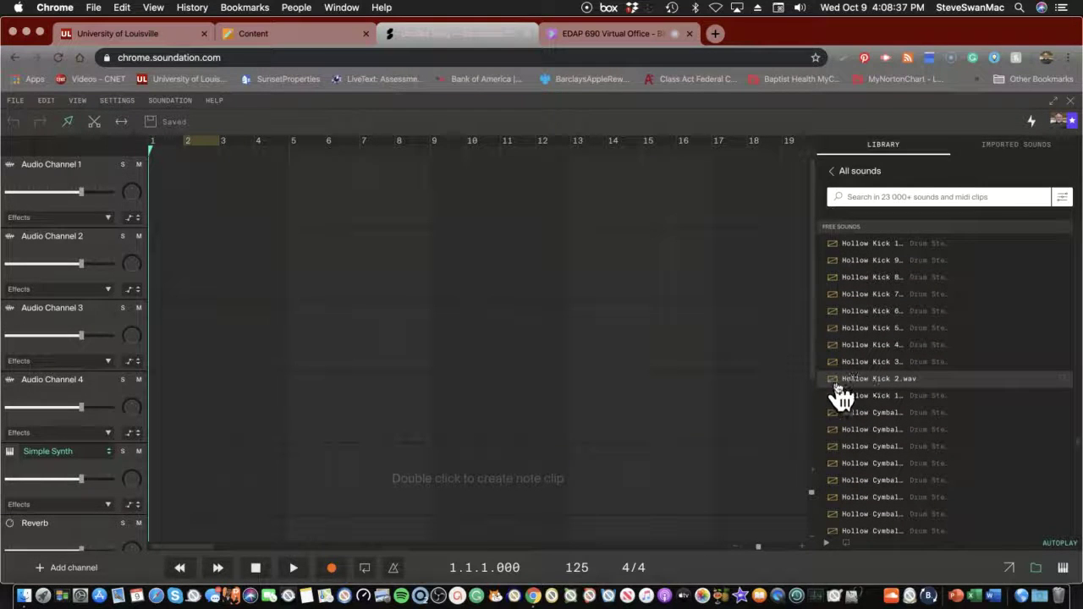
scroll(863, 391, down, 4)
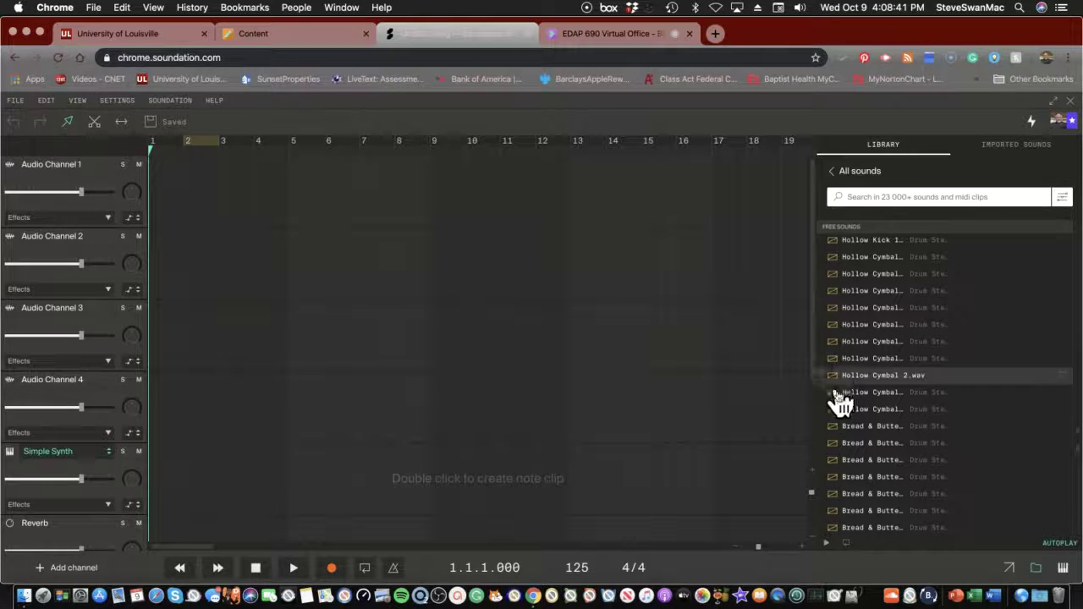
scroll(851, 419, down, 5)
scroll(851, 419, down, 10)
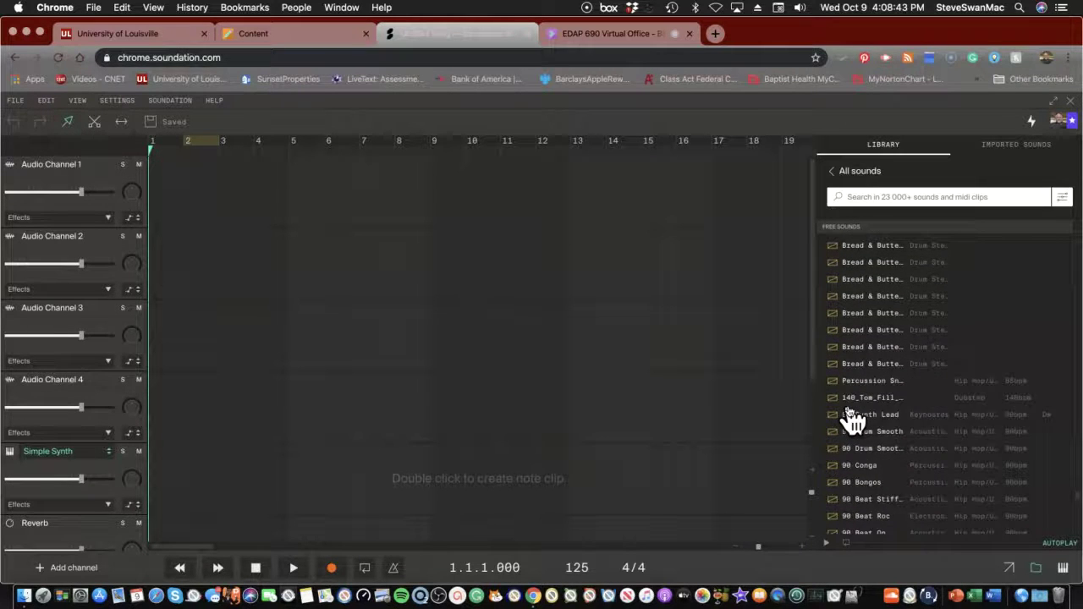
scroll(852, 419, down, 5)
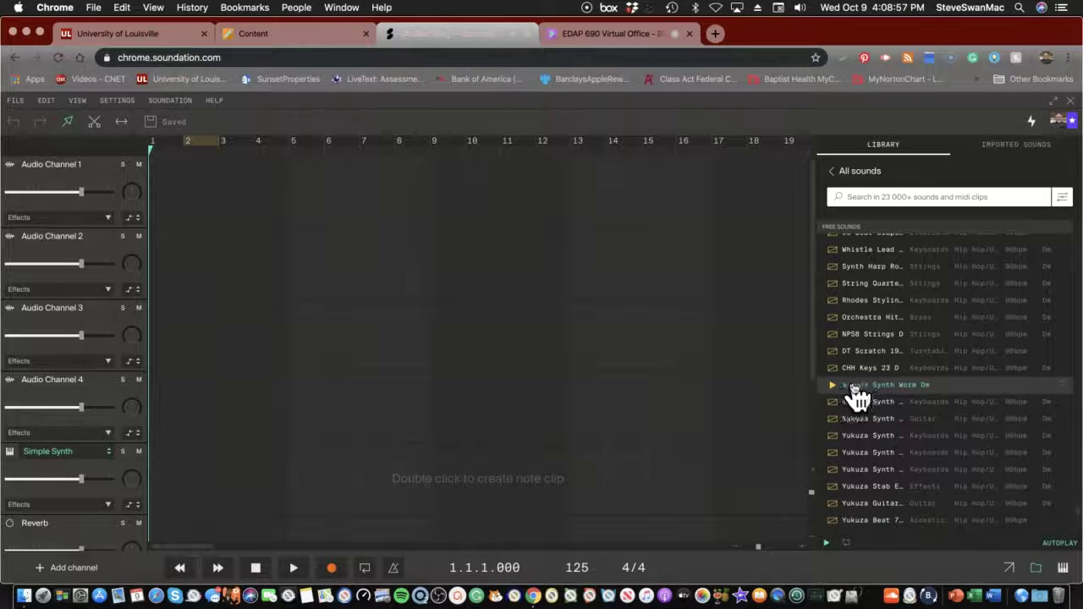
click(836, 387)
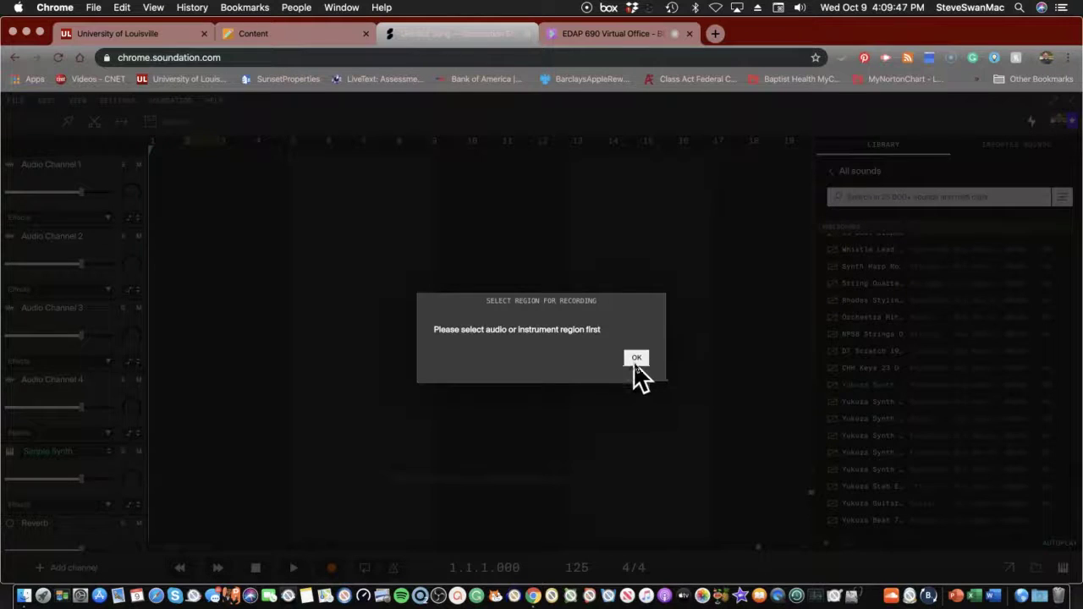
- Record a microphone clip about eight bars long on Audio Channel 1, allowing the site to use the microphone
click(637, 358)
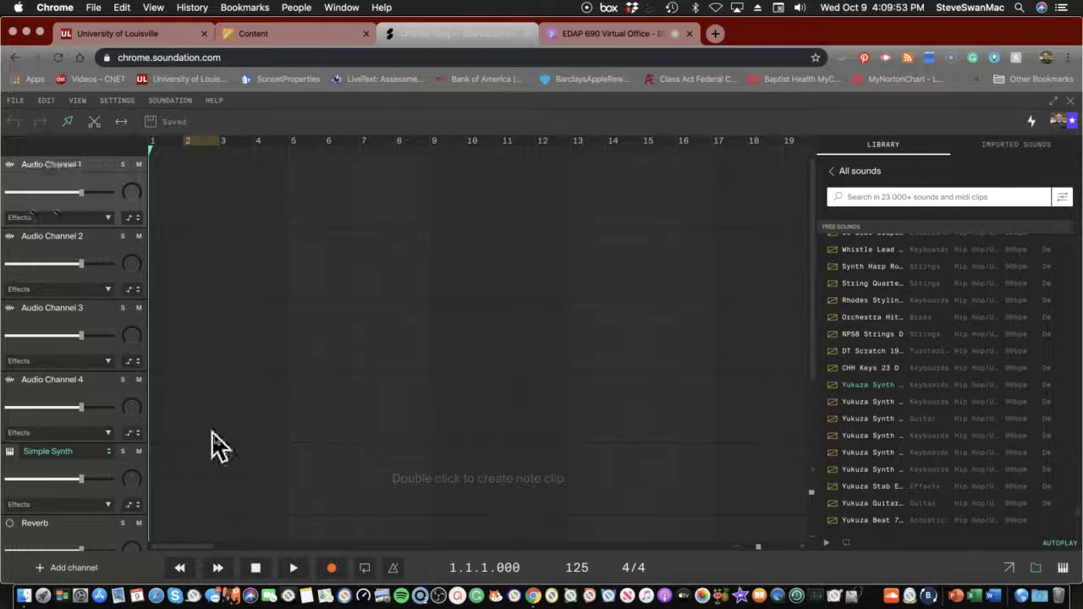
click(331, 569)
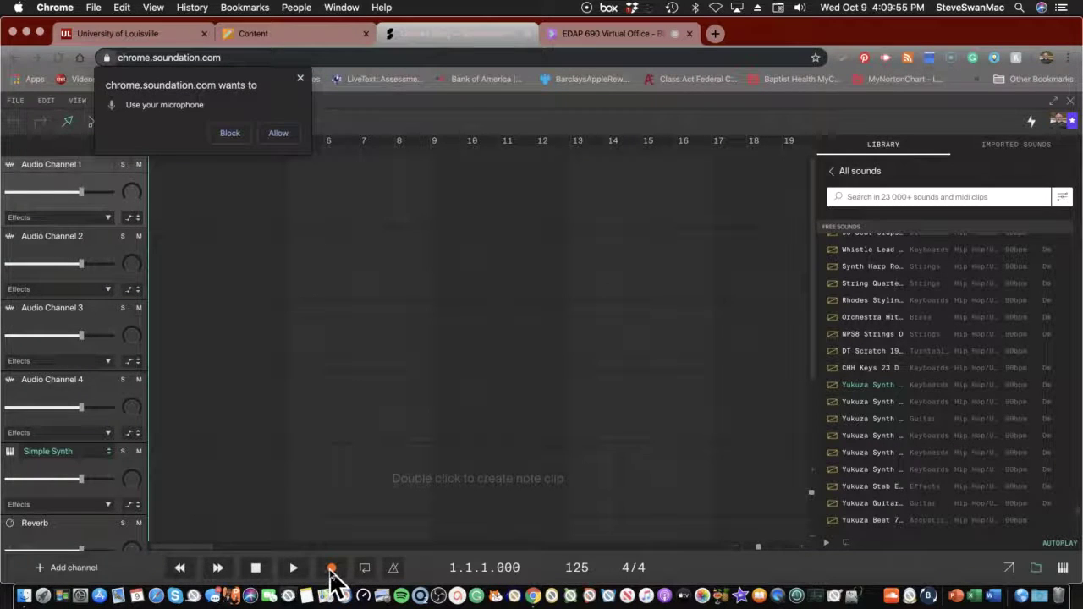
click(271, 134)
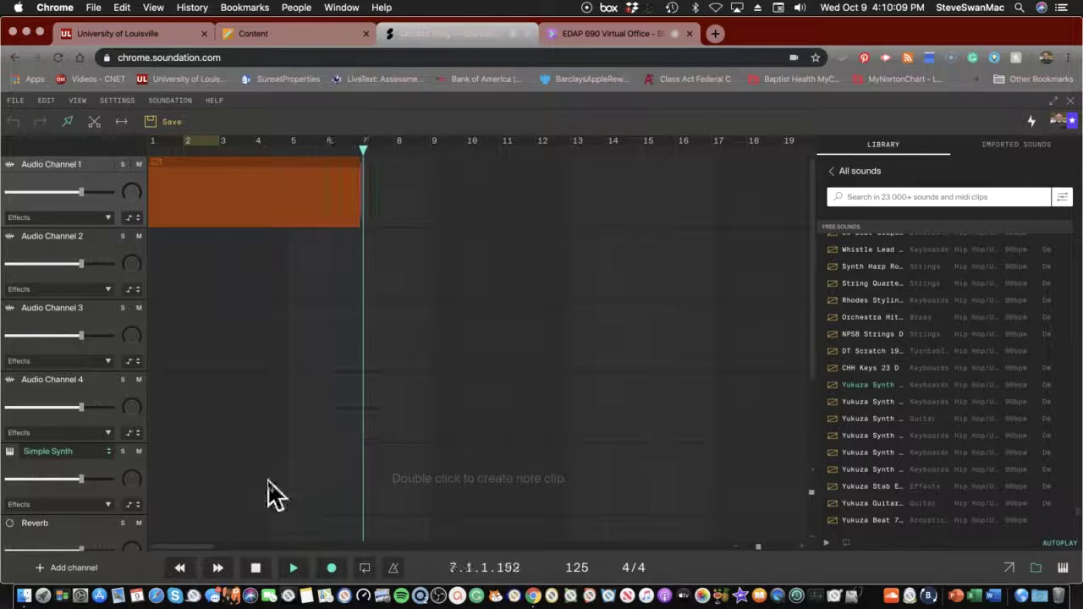
click(256, 569)
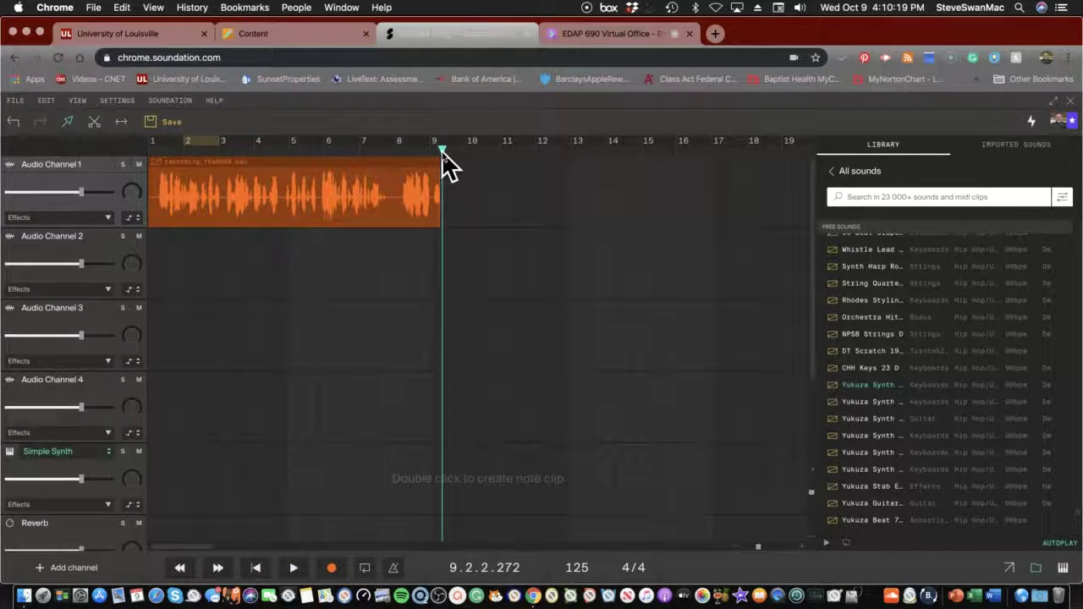
- Play back the recorded clip on Audio Channel 1 from the start of the song, and stop playback
drag(441, 153, 138, 164)
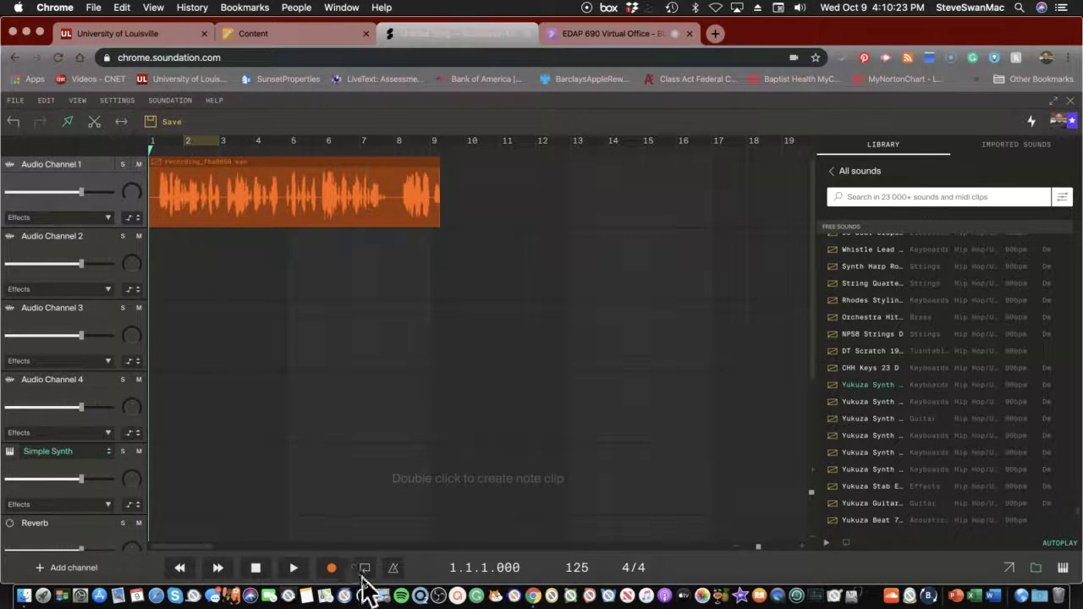
click(292, 568)
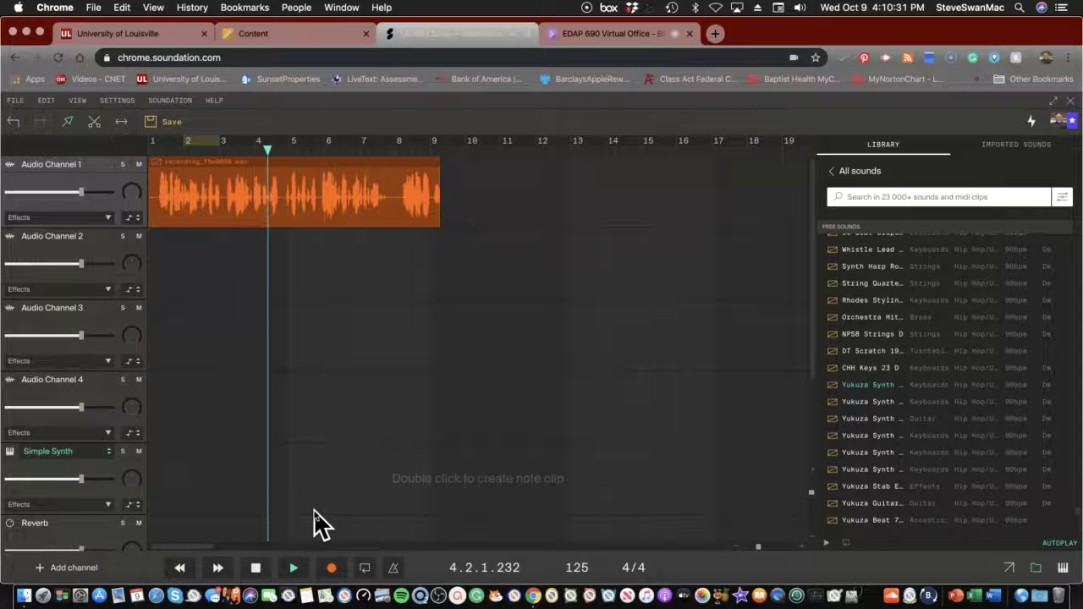
click(257, 569)
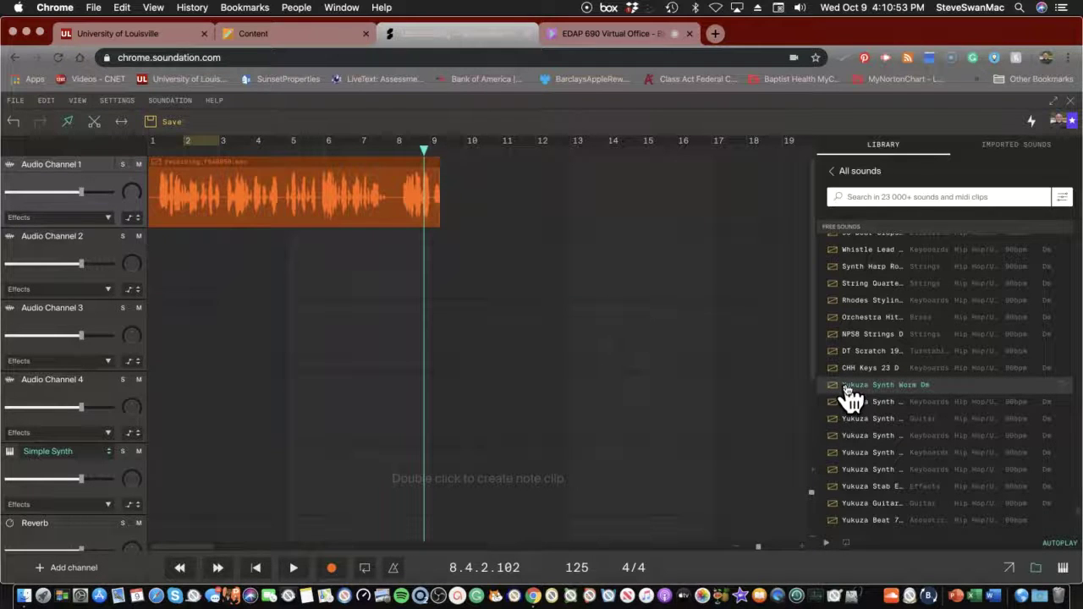
- Add Yukuza Synth Worm Dm at the start of Audio Channel 2 without tempo adjustment, and shift the recorded clip to begin just after it
drag(849, 391, 252, 300)
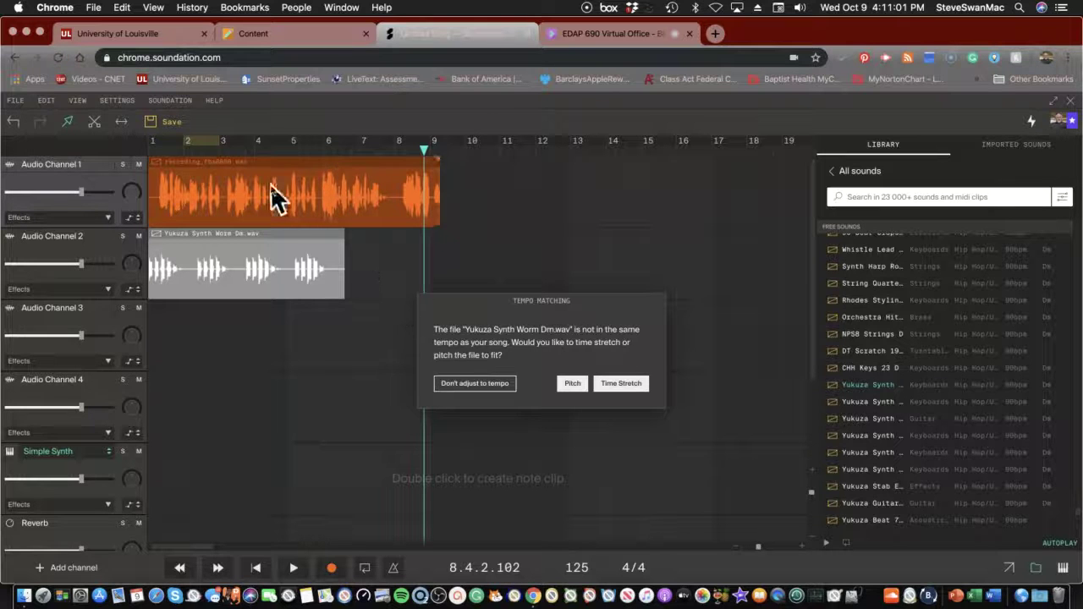
drag(278, 198, 473, 222)
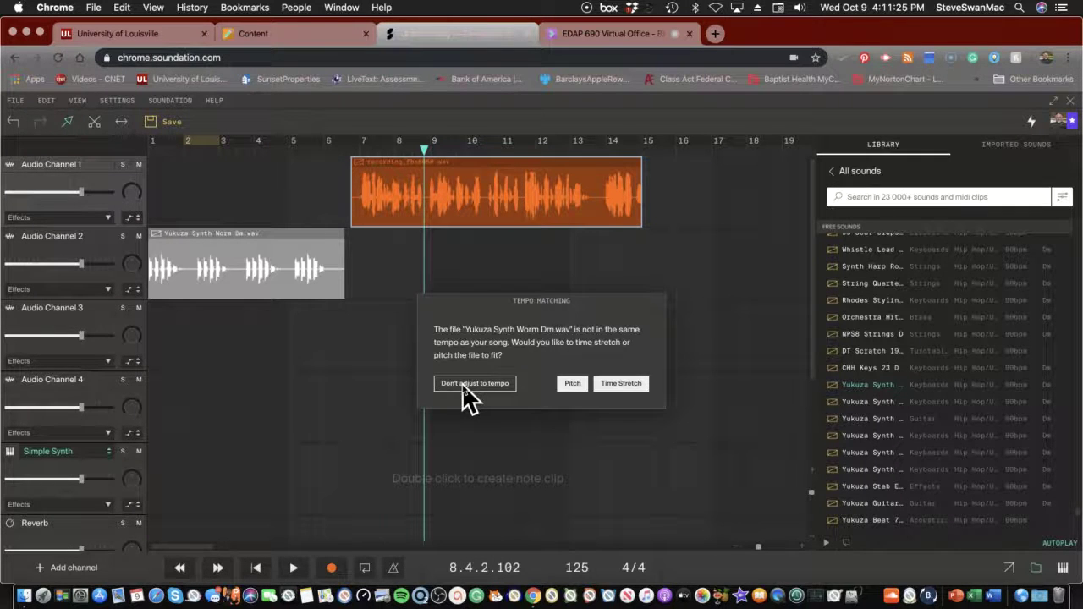
click(462, 384)
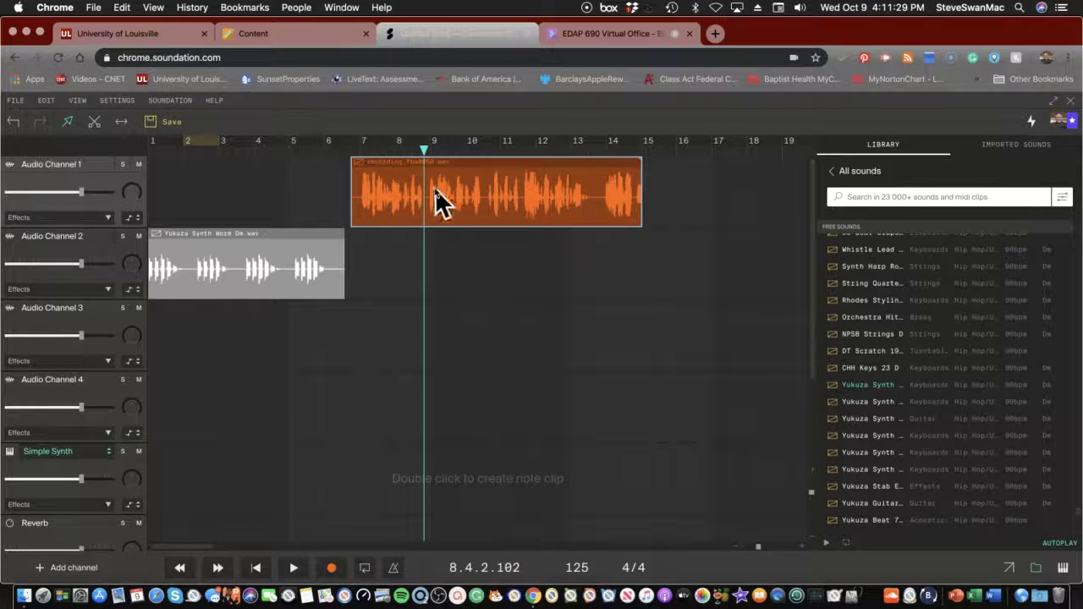
- Play the arrangement from bar 1 to hear the synth intro lead into the recorded clip
drag(424, 153, 153, 153)
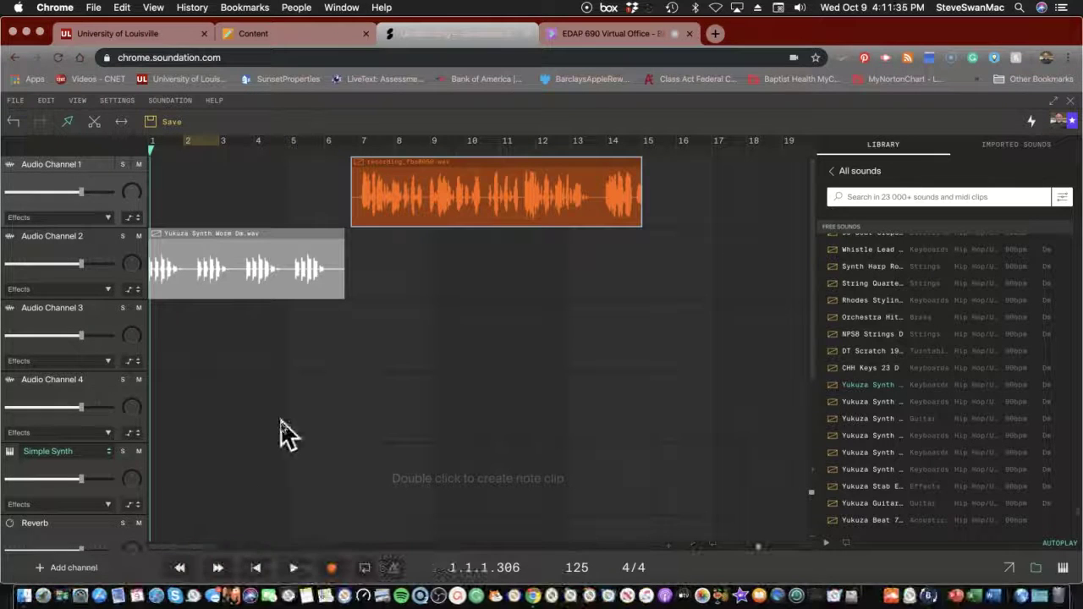
click(293, 568)
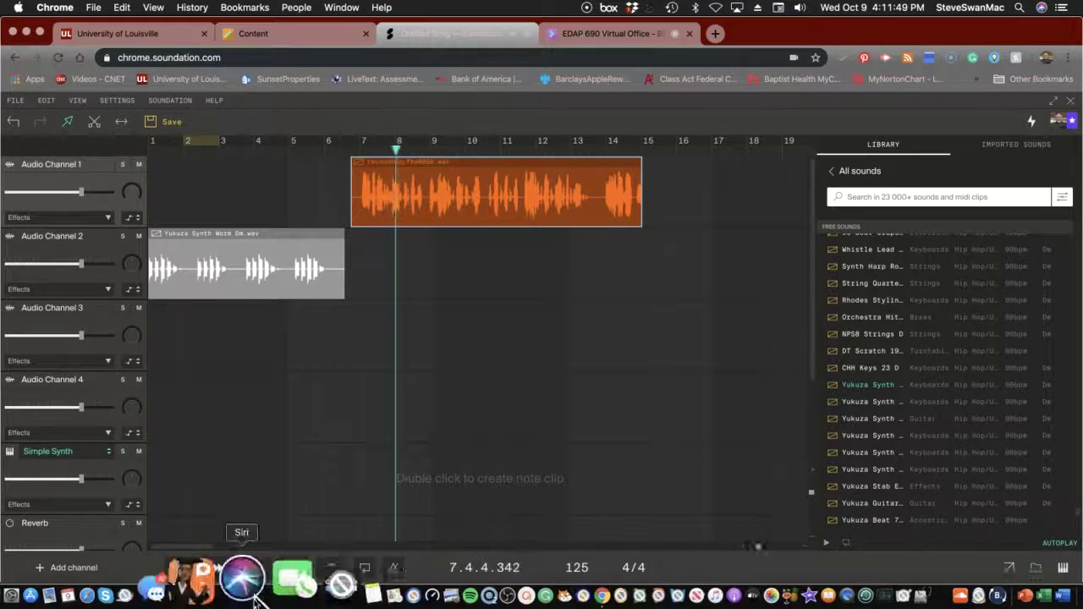
- Stop playback, switch to the Blackboard course page, and open the Background Sounds category on its linked soundjay.com site
click(265, 571)
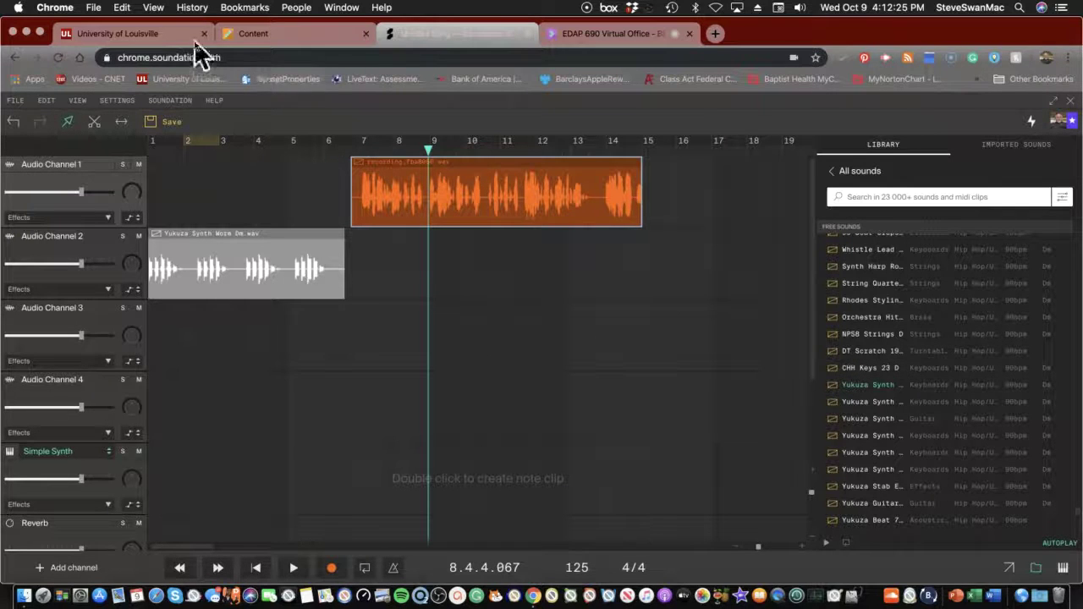
click(243, 39)
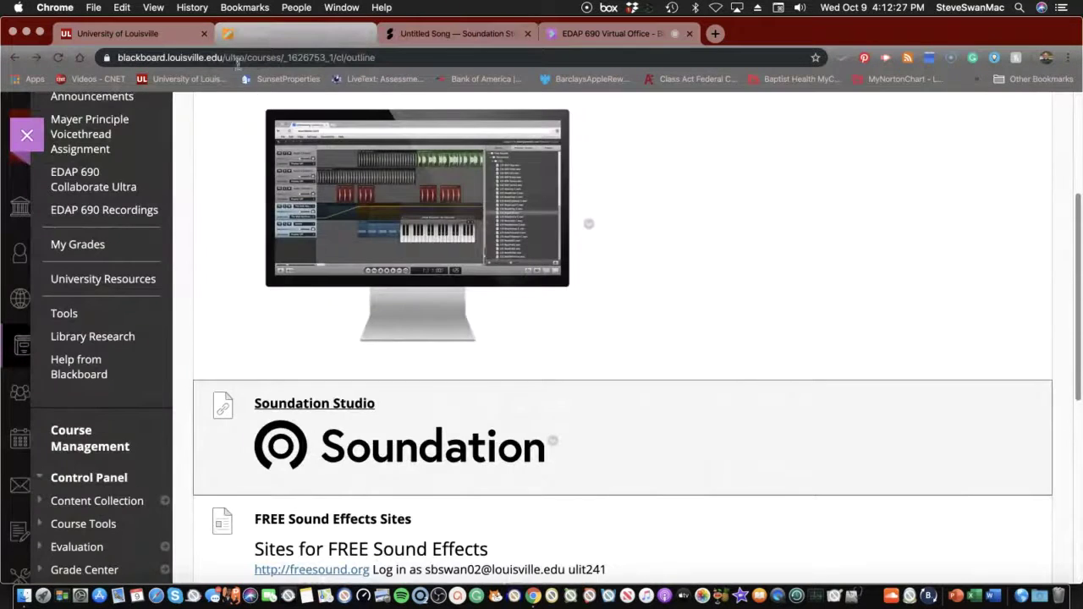
scroll(228, 300, down, 5)
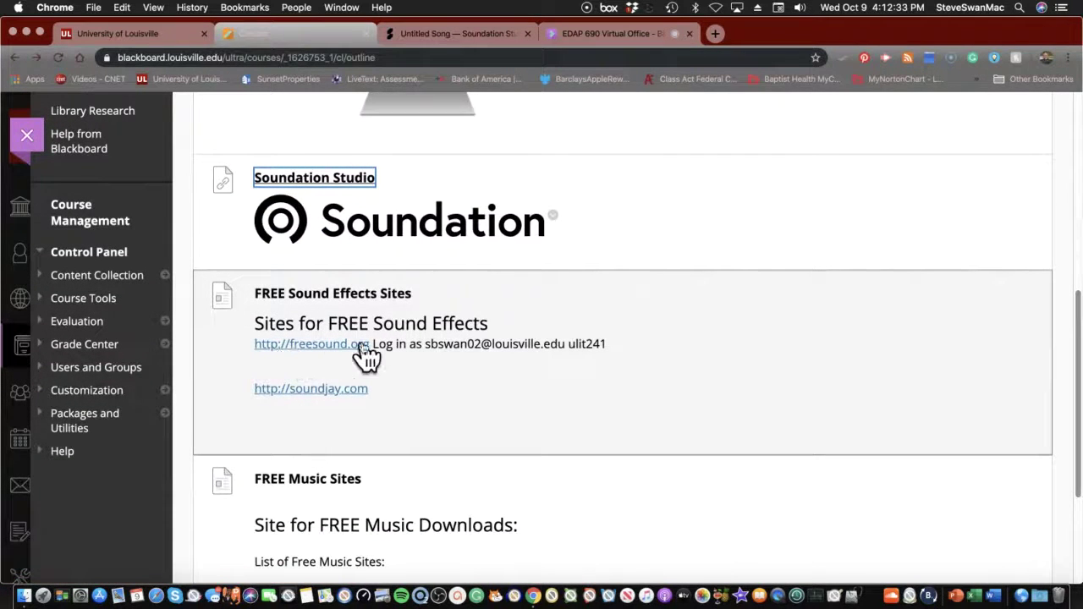
click(303, 386)
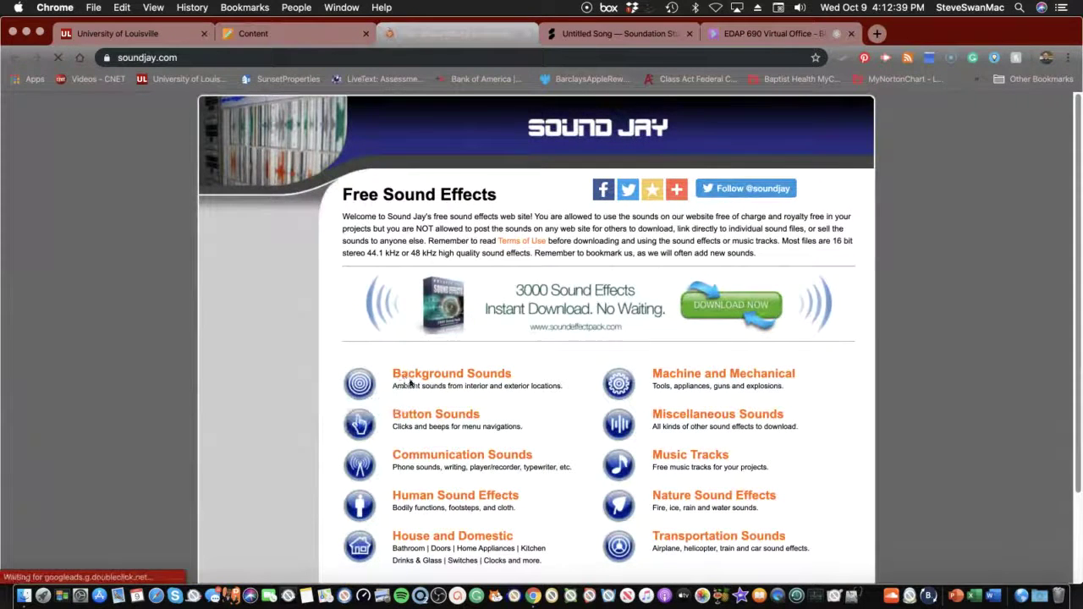
click(417, 374)
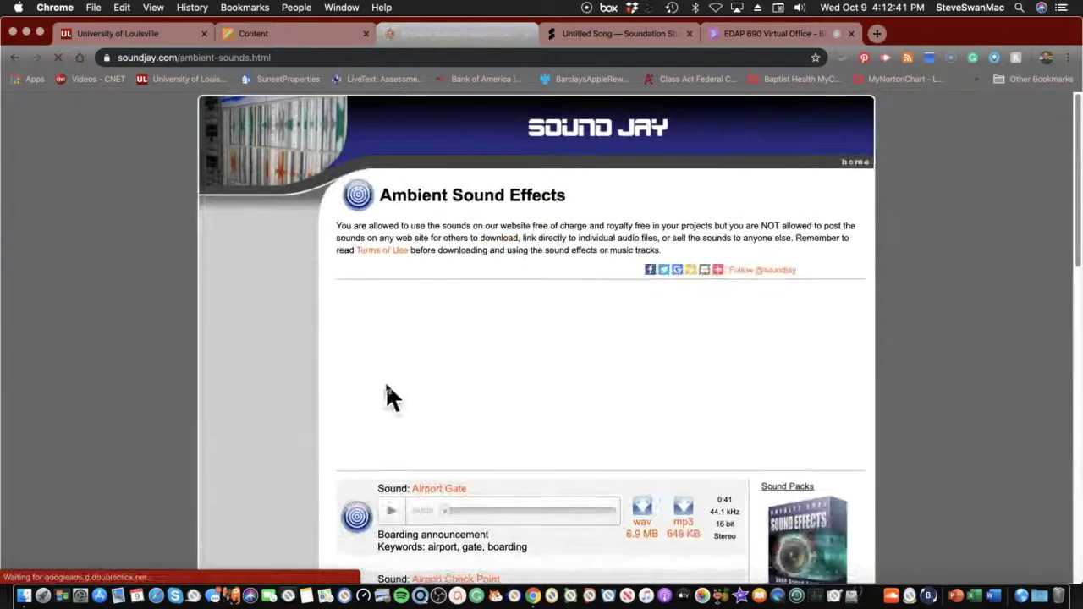
- Preview the Food Court and Kids Playing recordings among Sound Jay's ambient sound effects, pausing each one
scroll(376, 382, down, 3)
scroll(376, 382, down, 3)
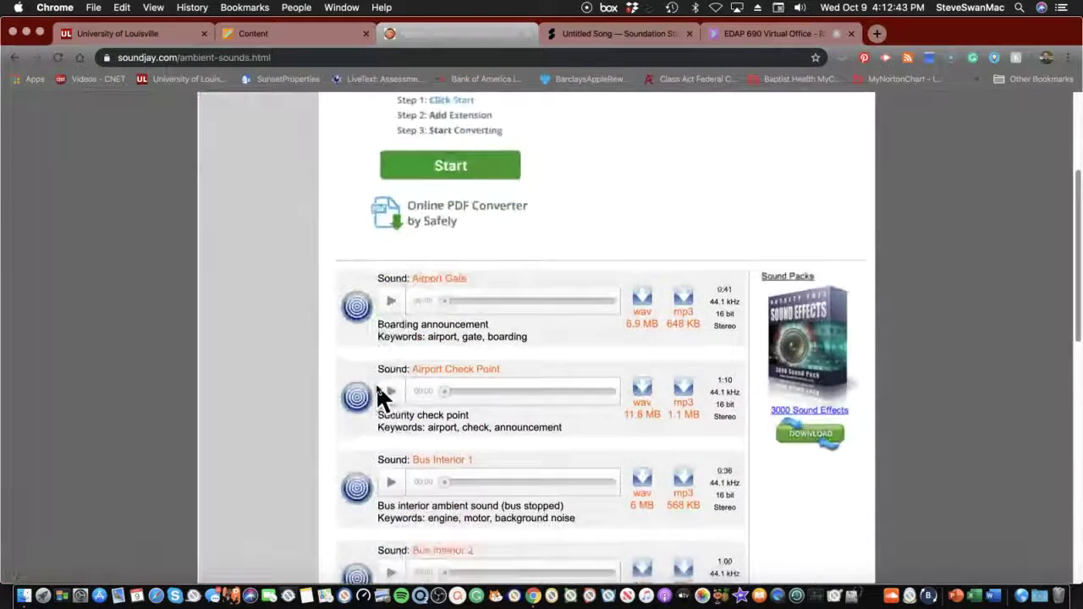
scroll(375, 384, down, 1)
scroll(375, 384, down, 2)
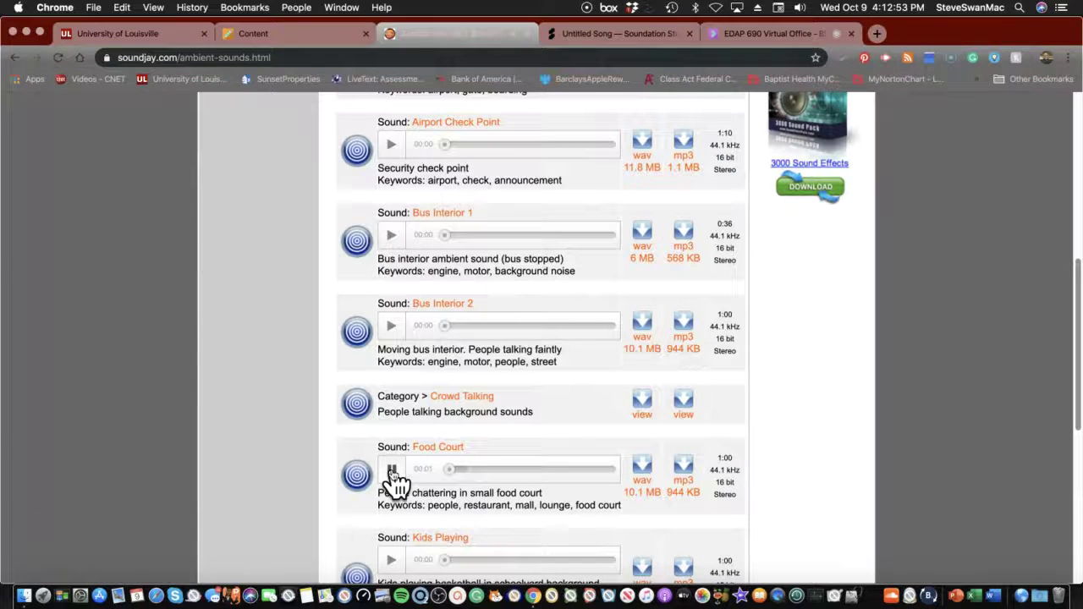
scroll(392, 476, down, 2)
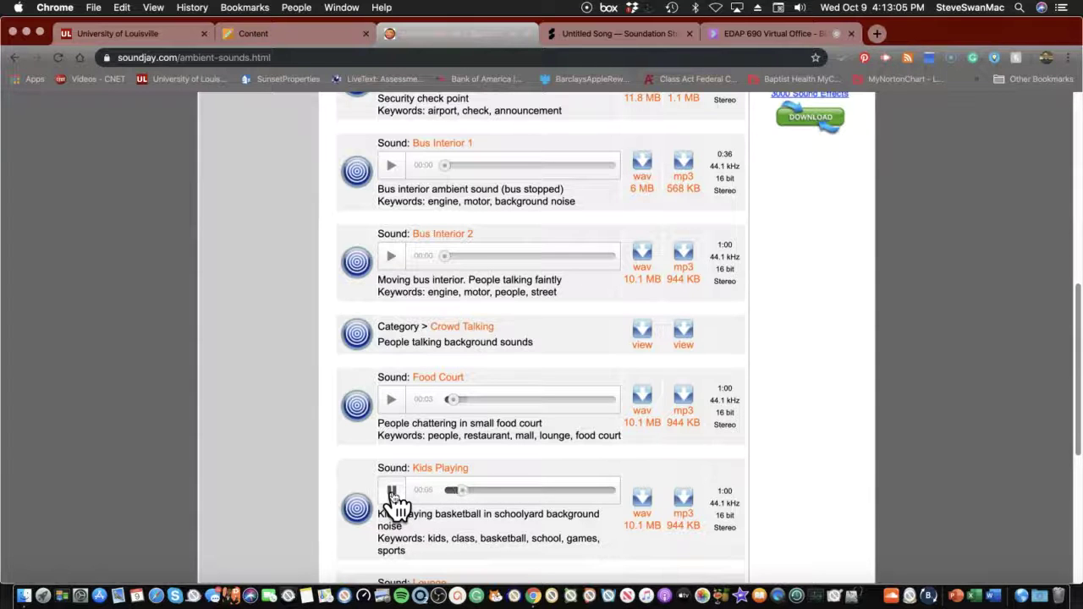
scroll(394, 496, down, 5)
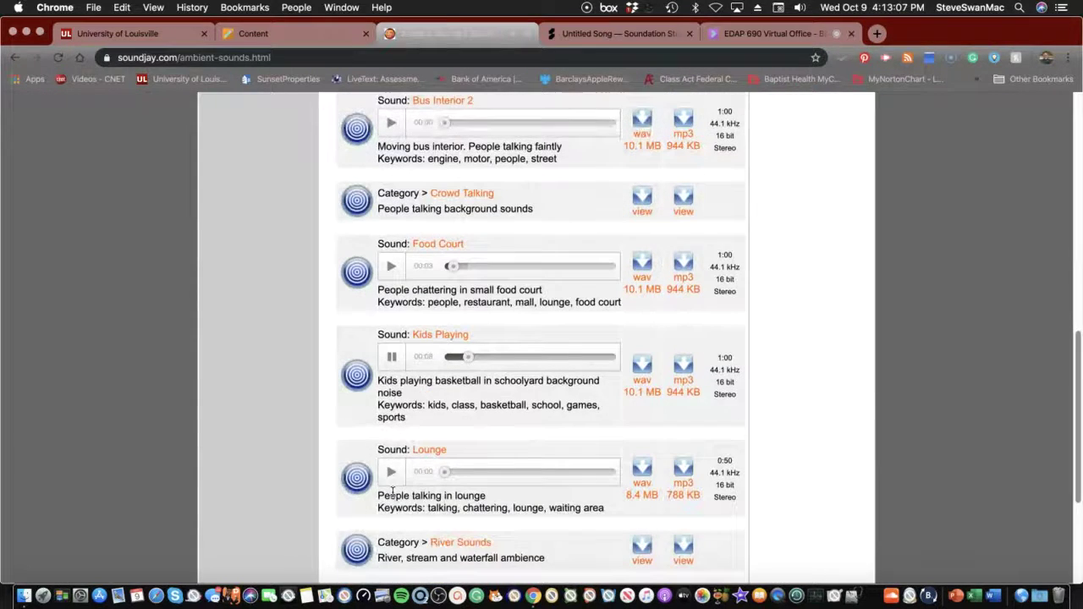
click(390, 359)
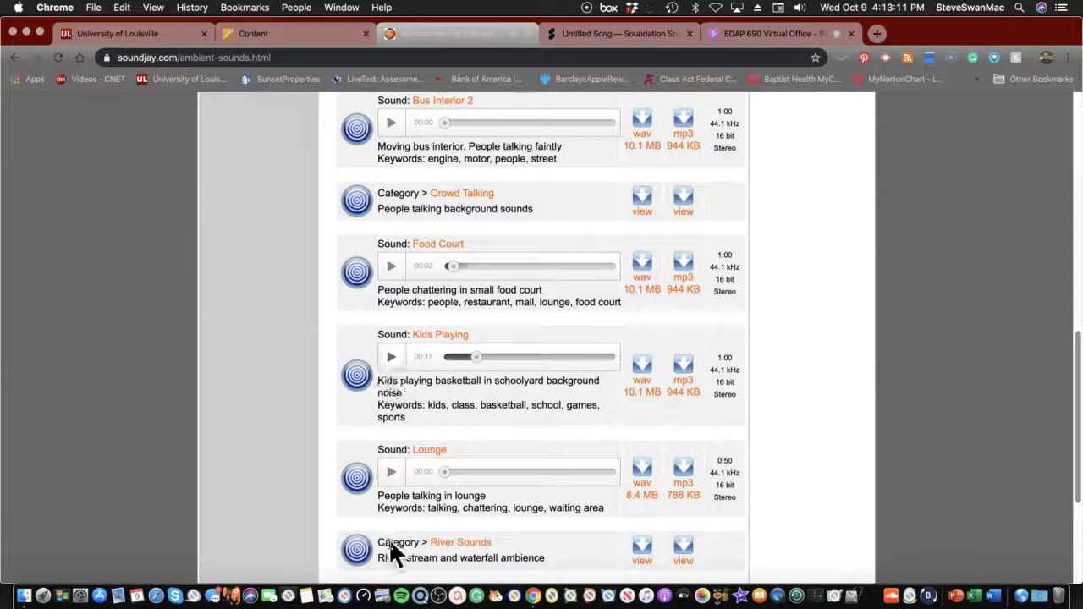
- Preview the Lounge sound and download its MP3 version as people-in-lounge-1.mp3 into the EDAP690Recordings folder
click(390, 474)
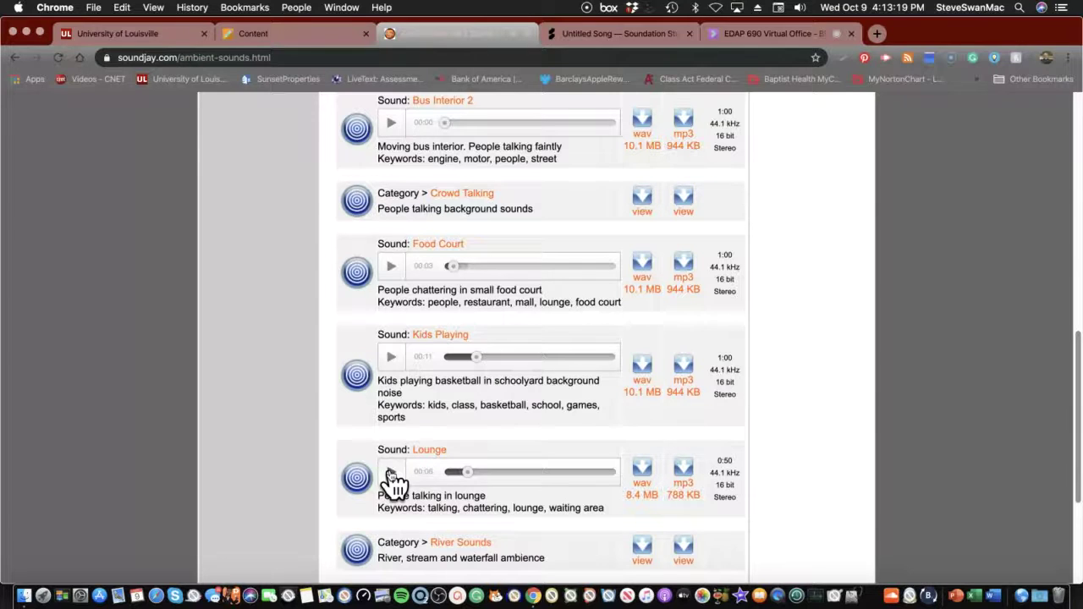
click(685, 477)
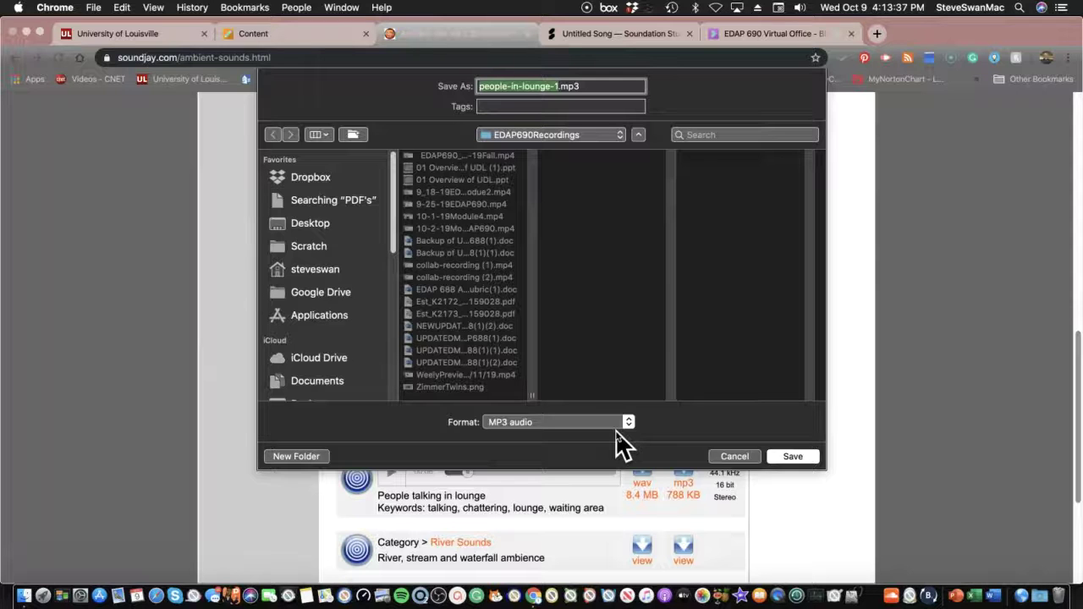
click(794, 457)
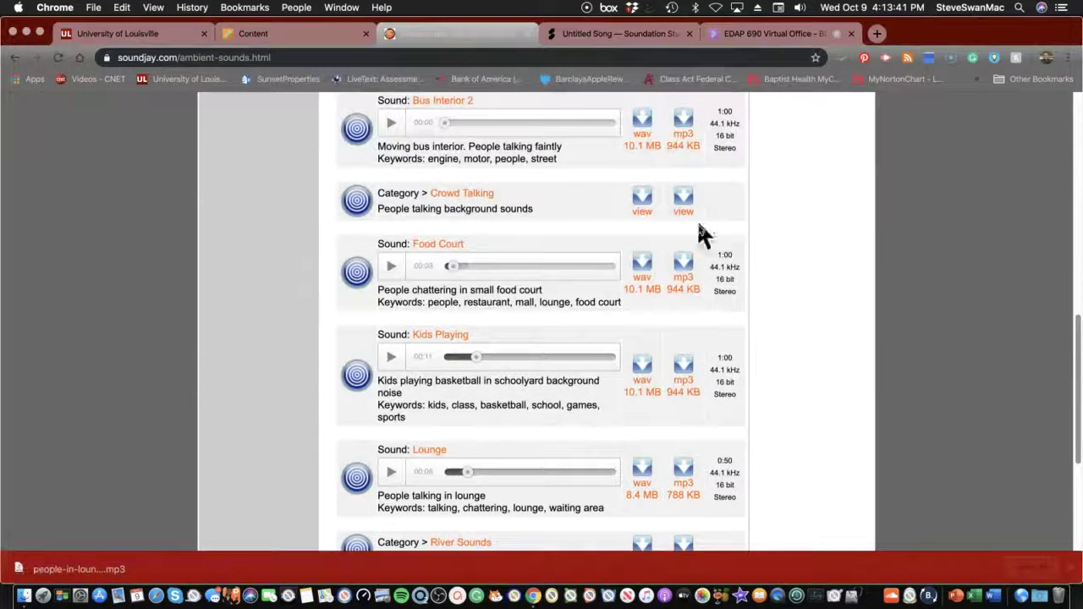
- Return to the Soundation song, show the imported uploads, and import the audio file people-in-lounge-1.mp3
click(617, 34)
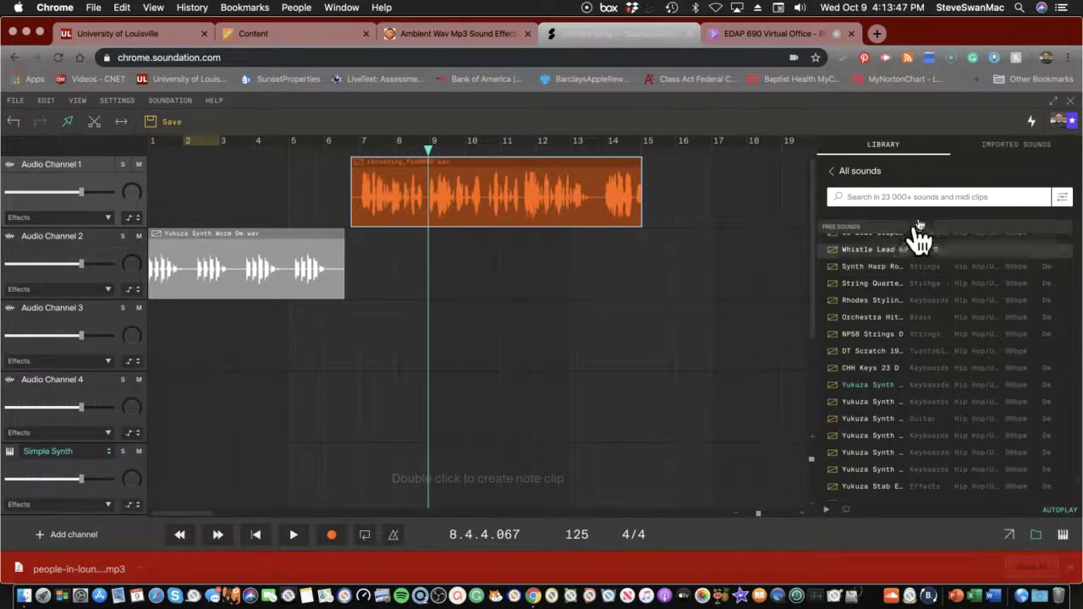
click(1007, 148)
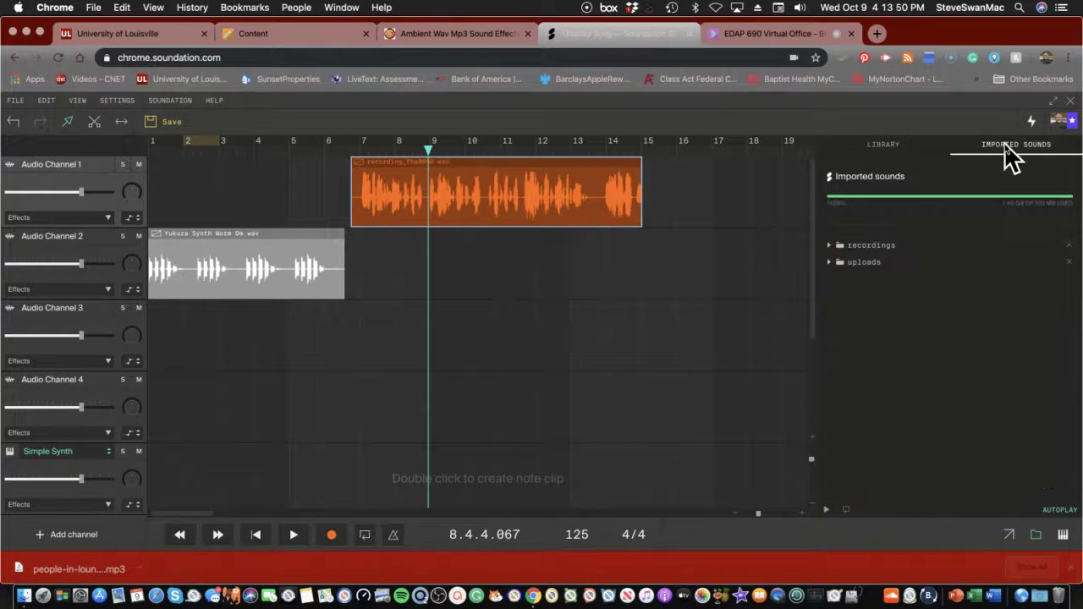
click(850, 264)
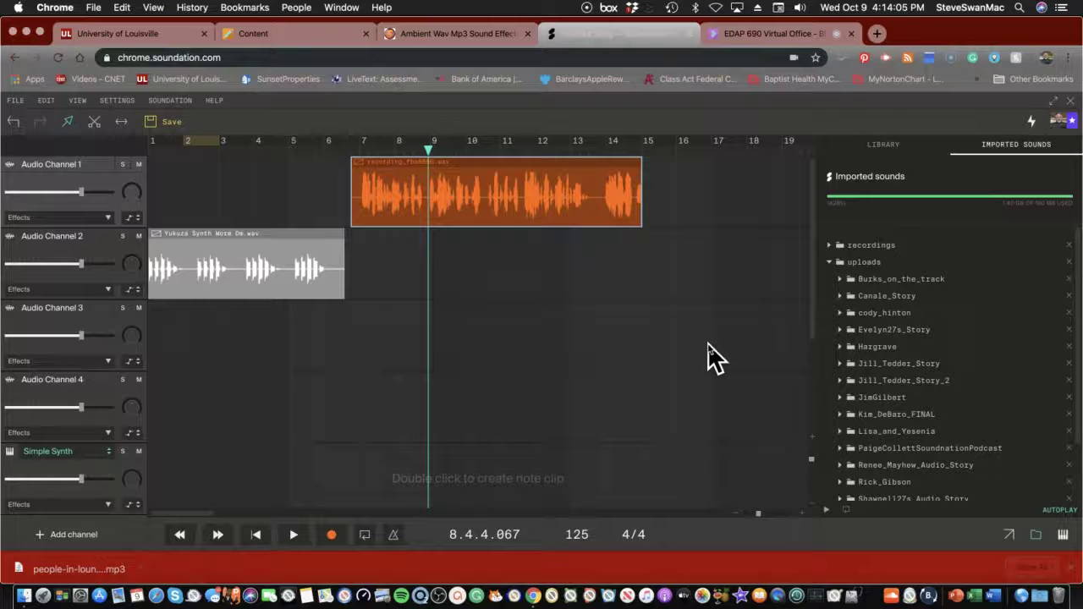
click(10, 100)
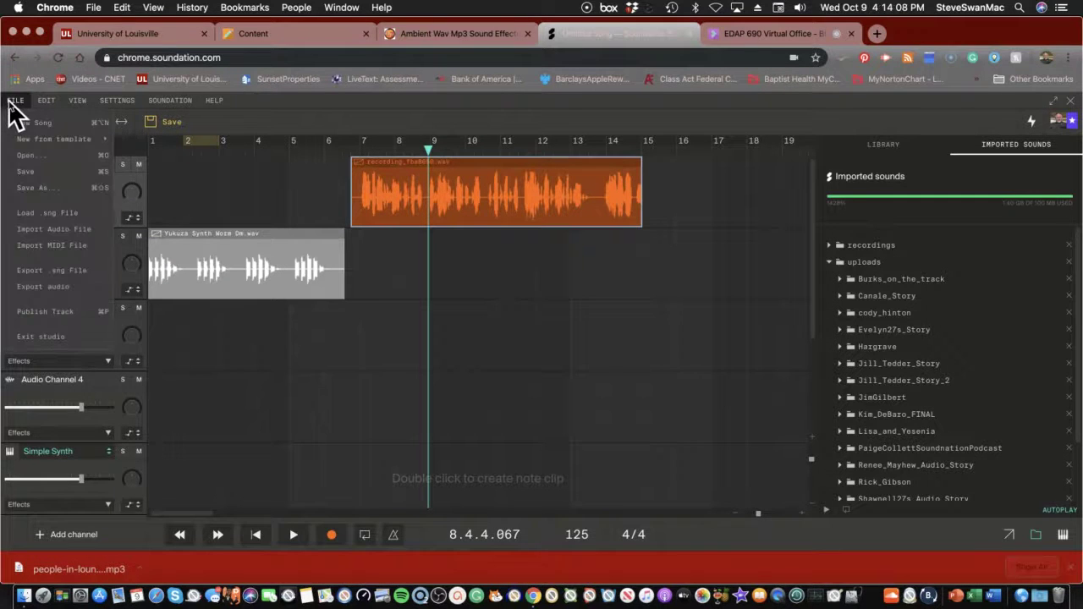
click(39, 229)
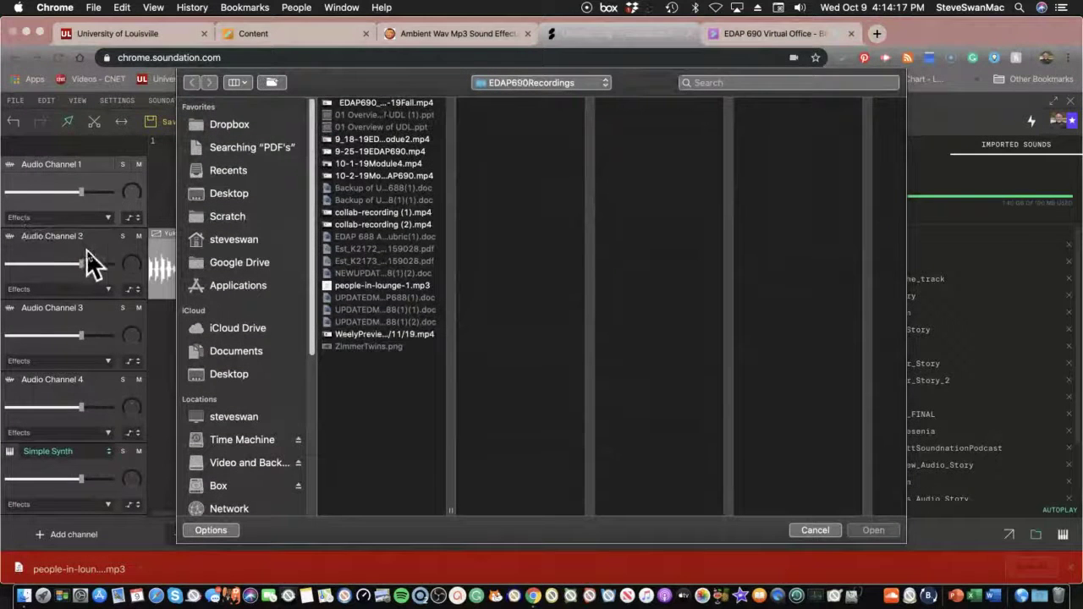
click(368, 288)
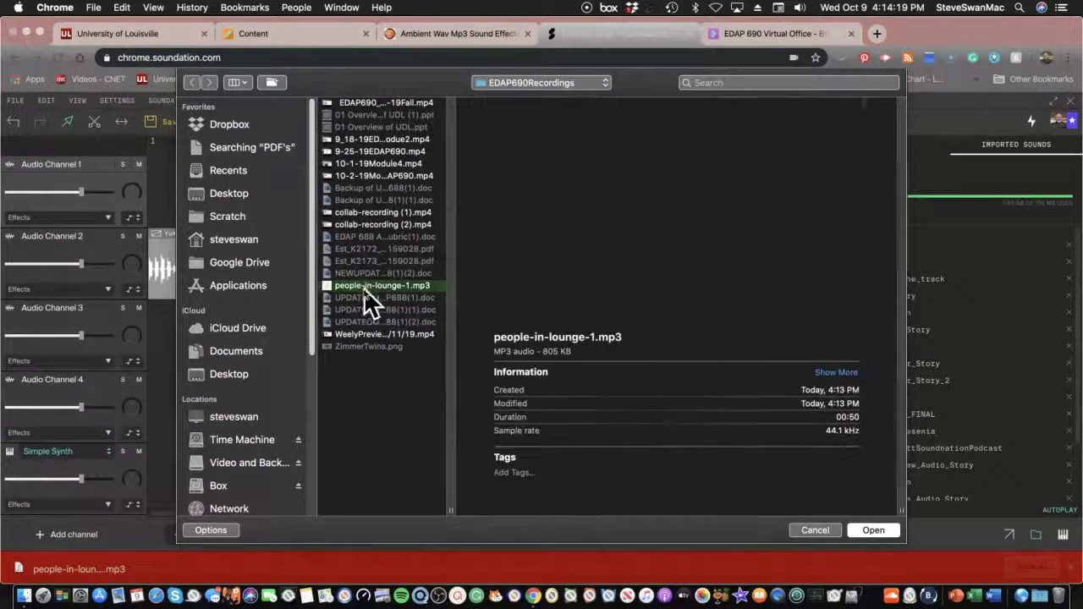
click(872, 530)
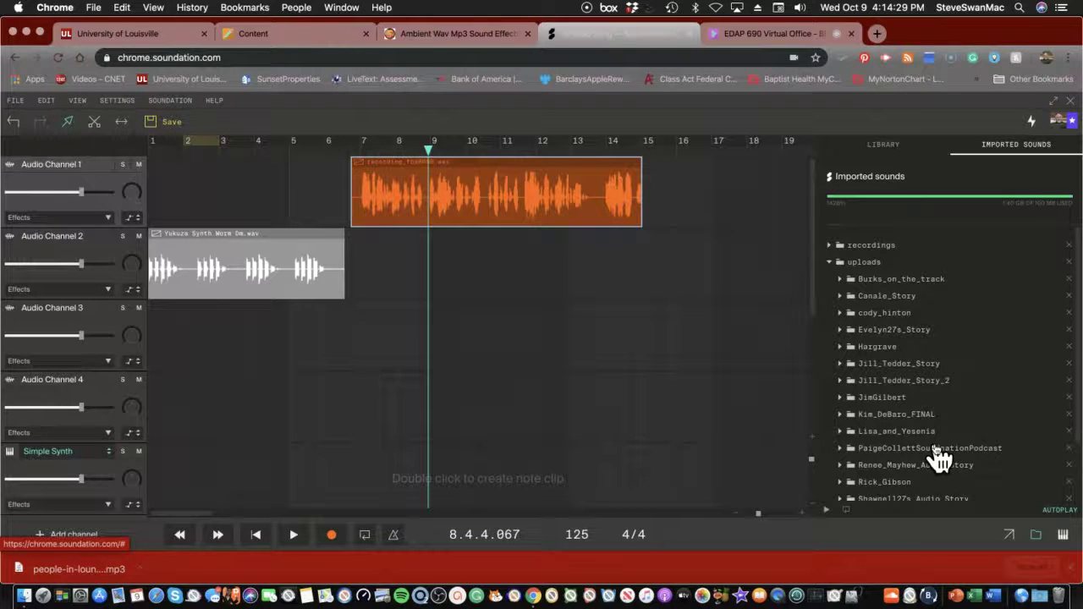
- Place the imported people-in-lounge-1.wav on Audio Channel 3, starting at about bar 9
scroll(939, 458, down, 3)
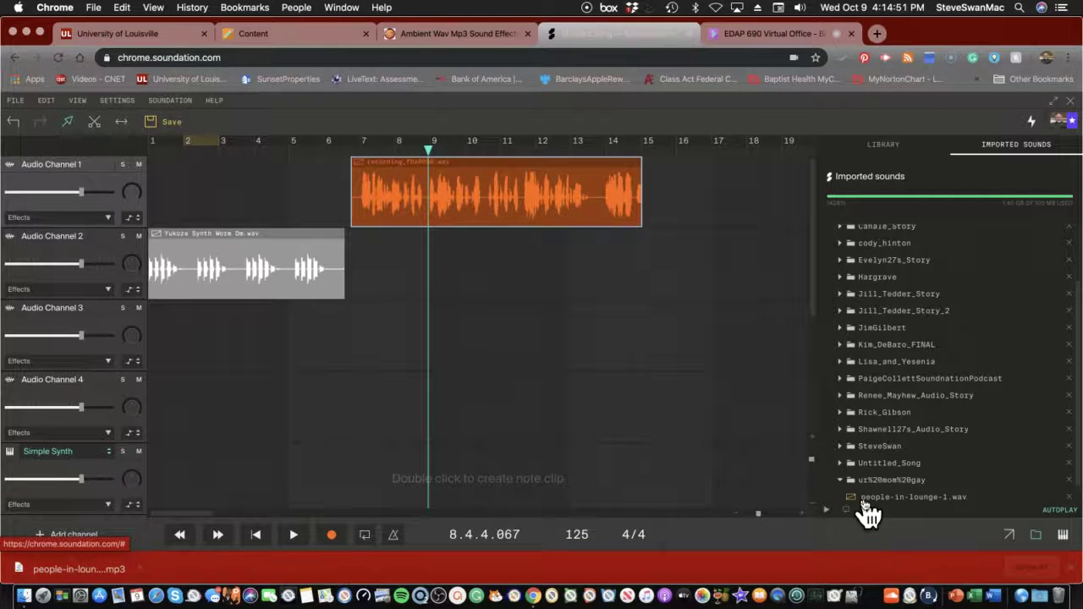
click(14, 101)
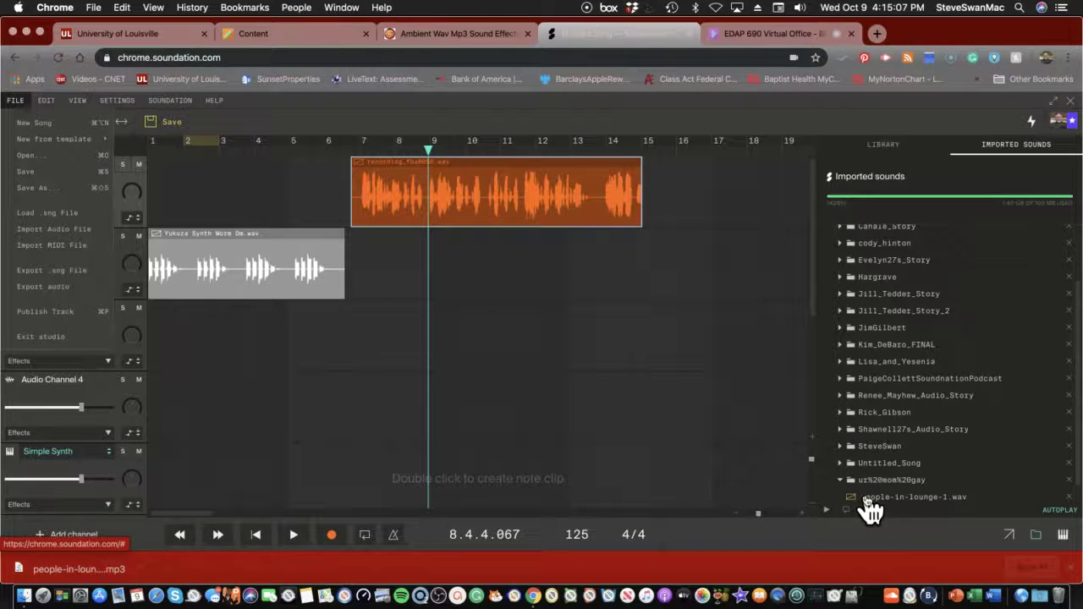
drag(883, 504, 525, 352)
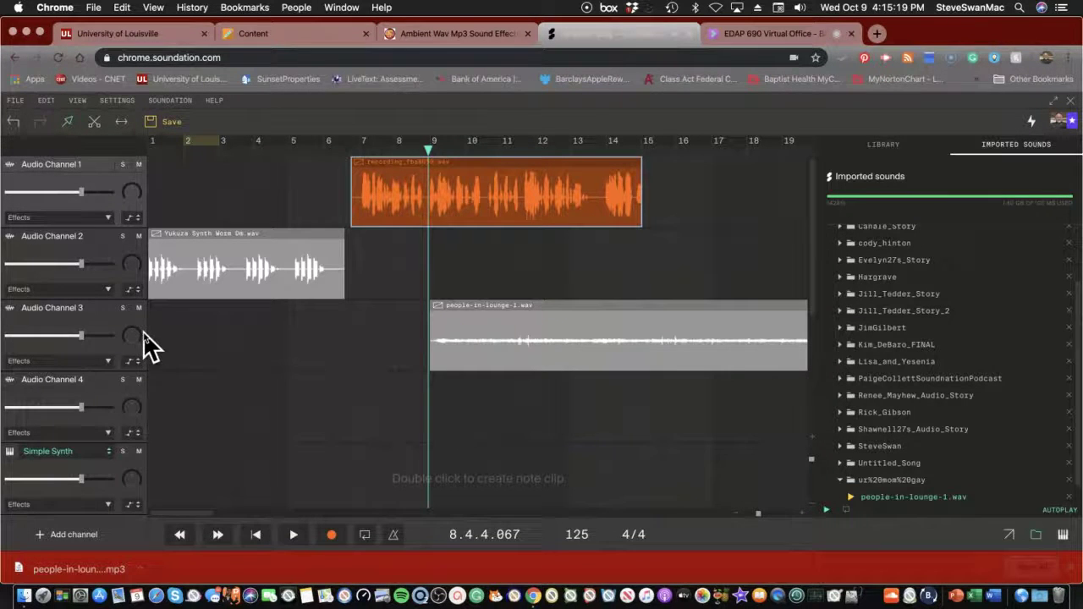
- Display volume automation on Audio Channel 3, add two points between bars 10 and 11, and lower the volume line
click(136, 361)
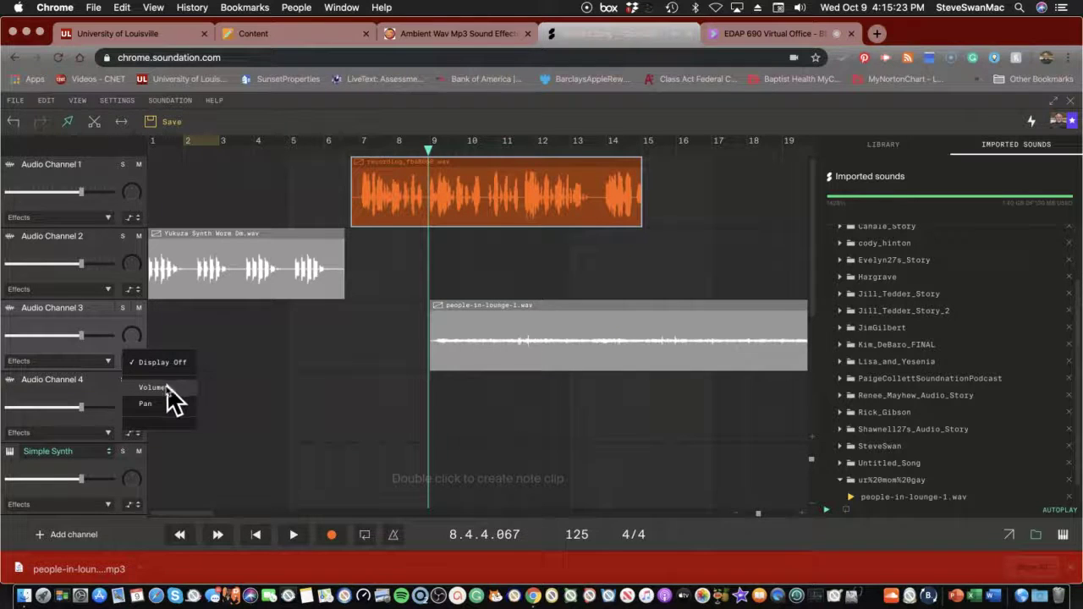
click(165, 387)
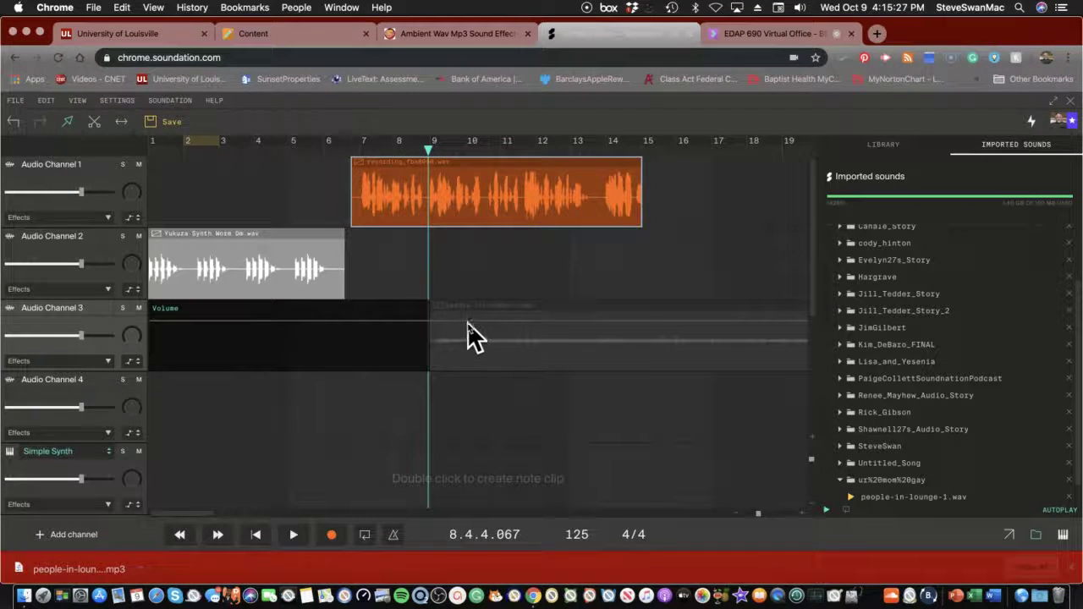
drag(468, 323, 469, 324)
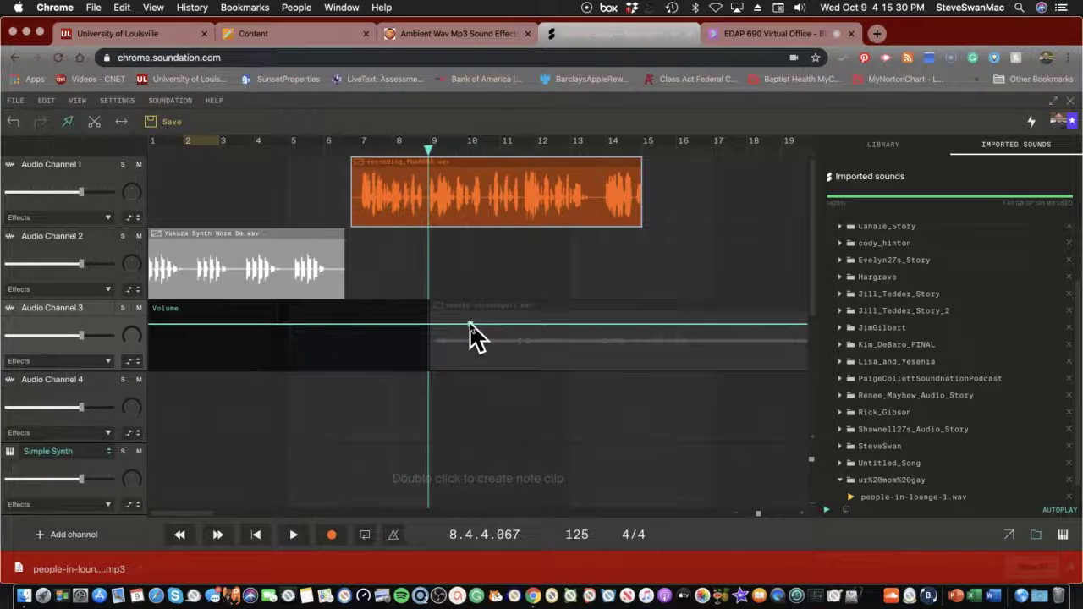
click(138, 362)
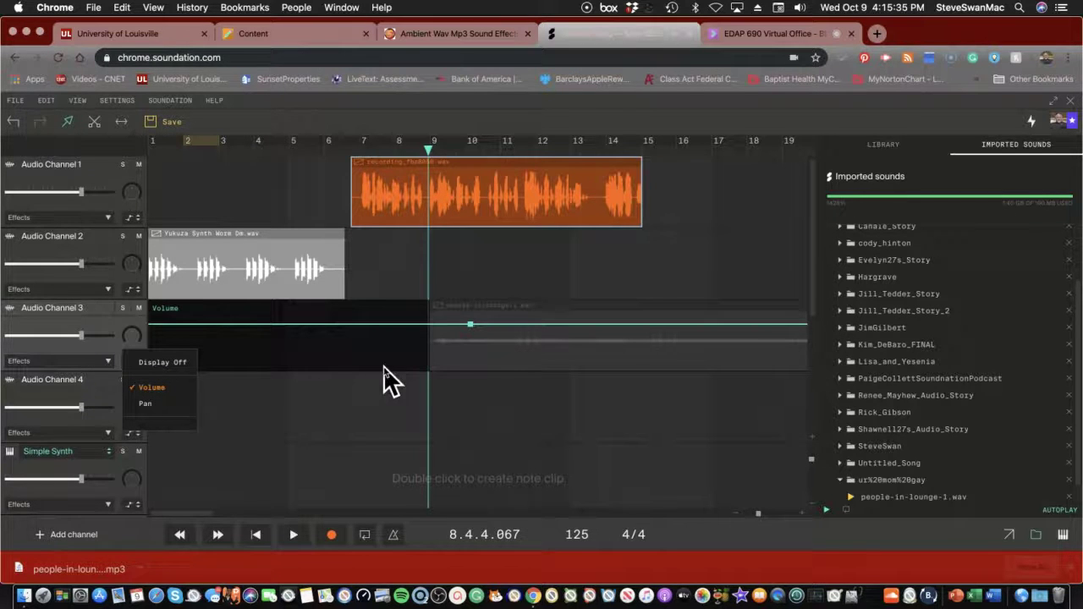
click(472, 330)
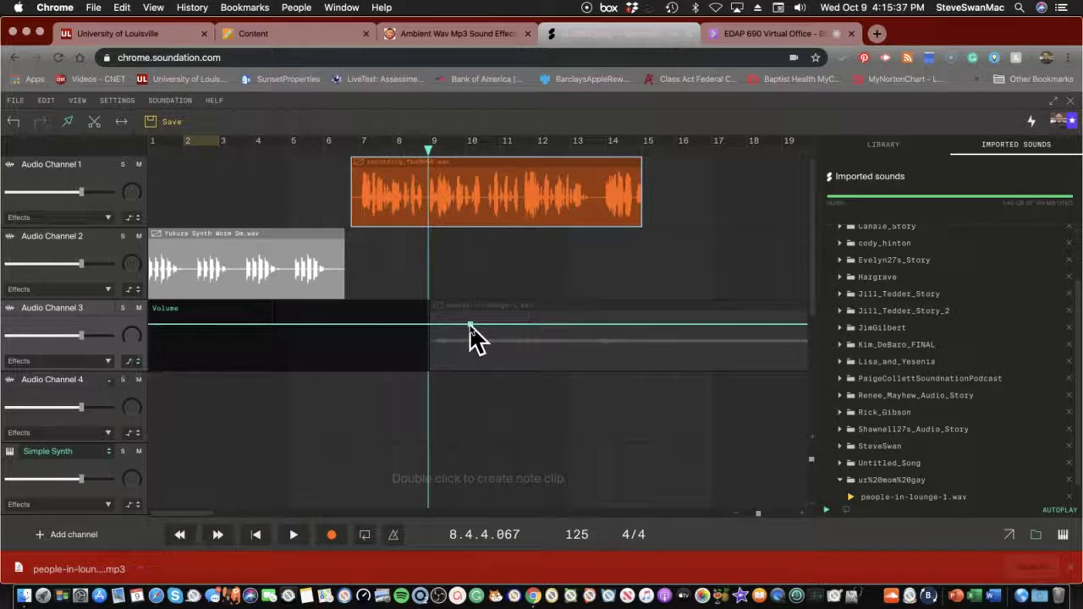
drag(471, 325, 491, 352)
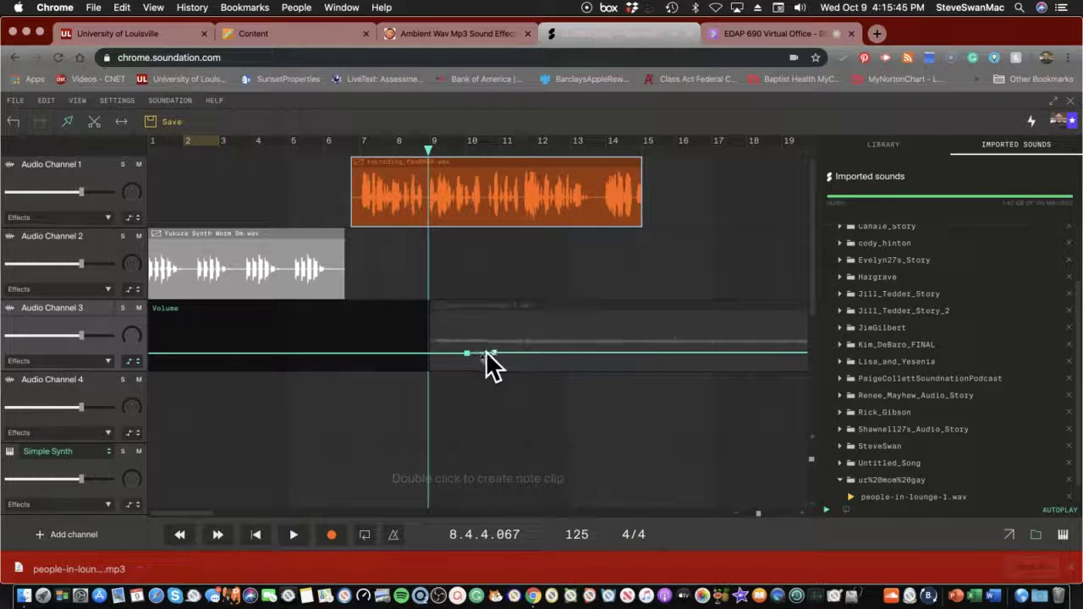
- Shape a volume fade-in on Audio Channel 3, rising from a low level near bar 9.5 to a higher level near bar 11
click(135, 362)
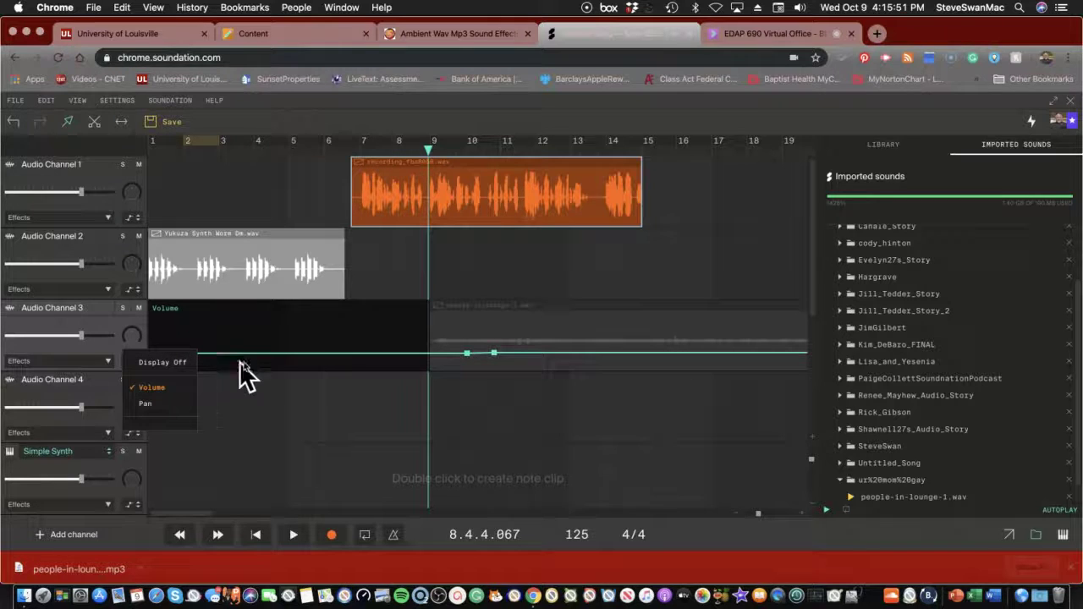
click(467, 358)
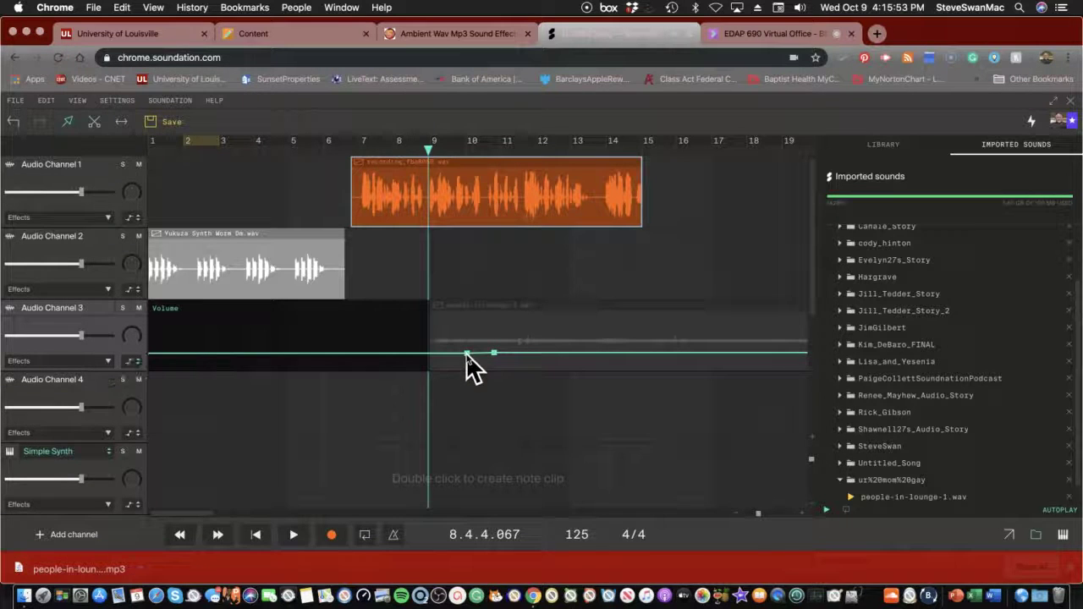
drag(468, 355, 492, 362)
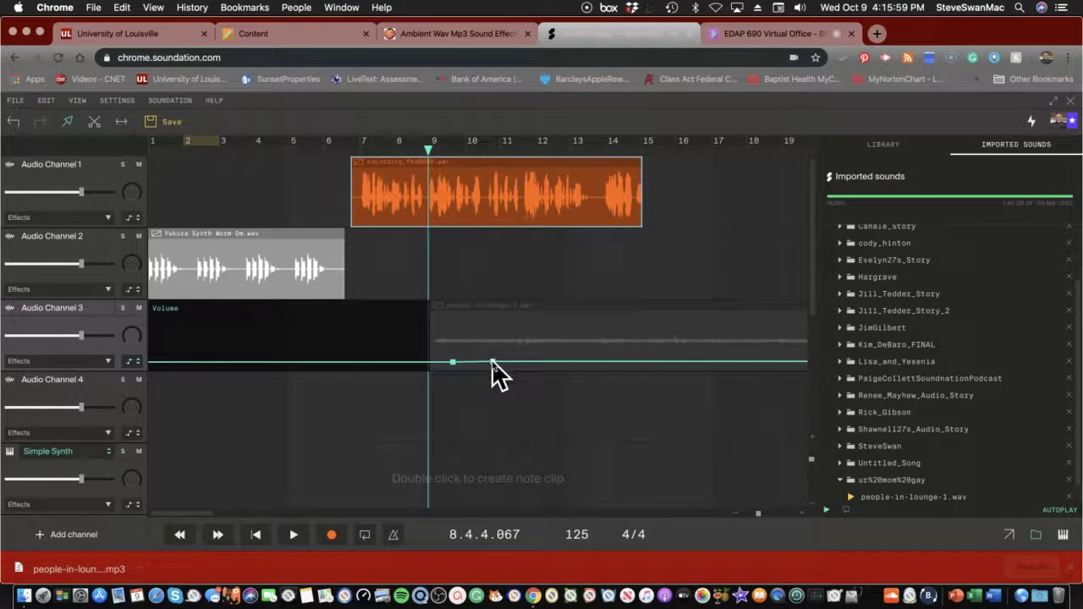
drag(493, 362, 503, 345)
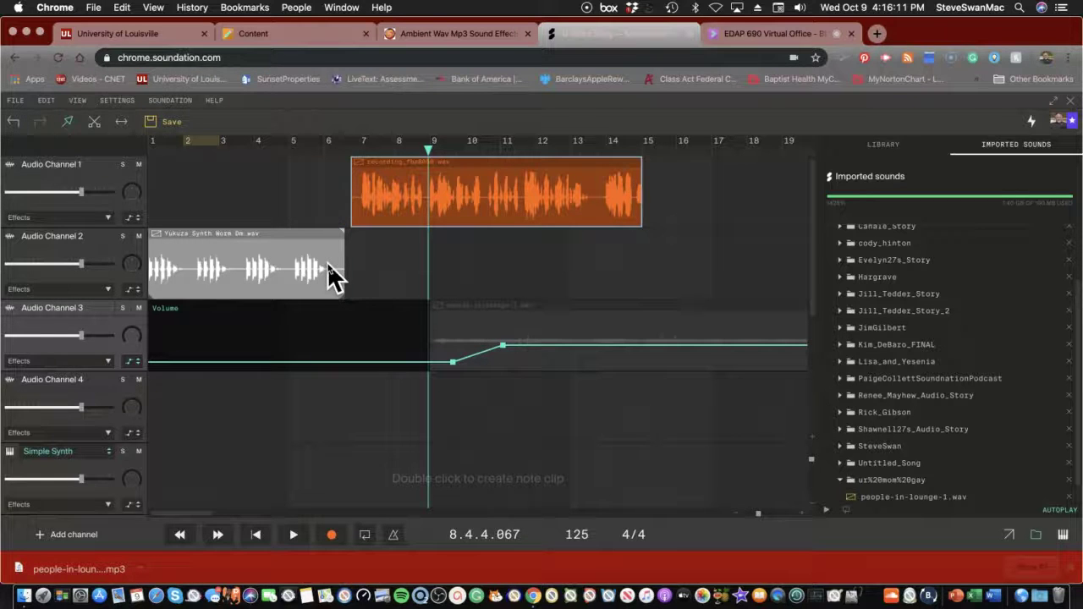
- Display volume automation on Audio Channel 2 and shape a fade-out dropping from about bar 6 to a low level near bar 6.5
click(135, 288)
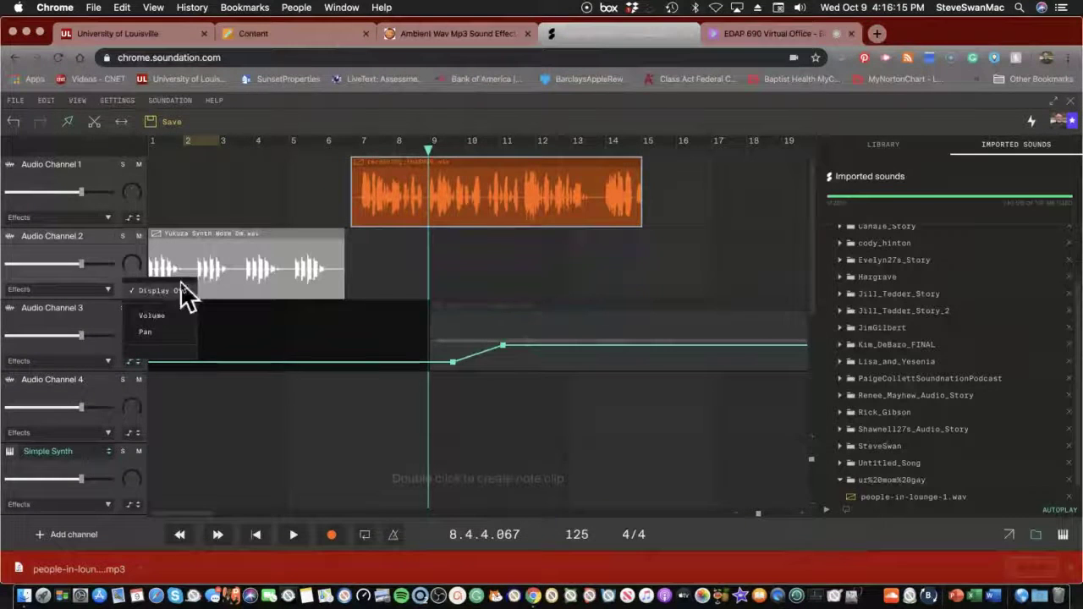
click(174, 312)
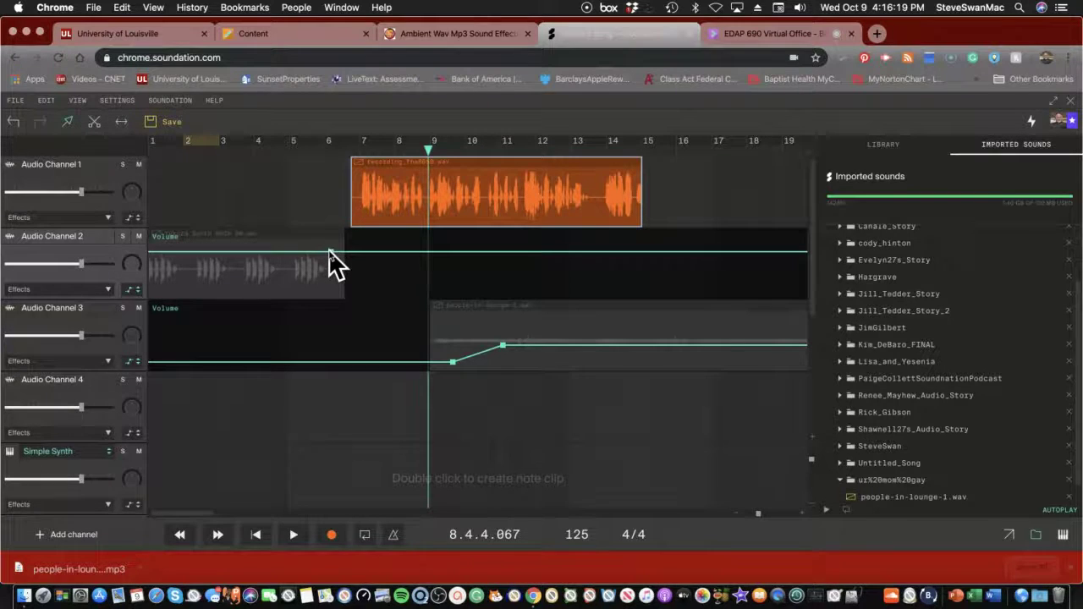
mouse_move(331, 251)
mouse_down()
mouse_move(331, 262)
mouse_move(320, 248)
mouse_up()
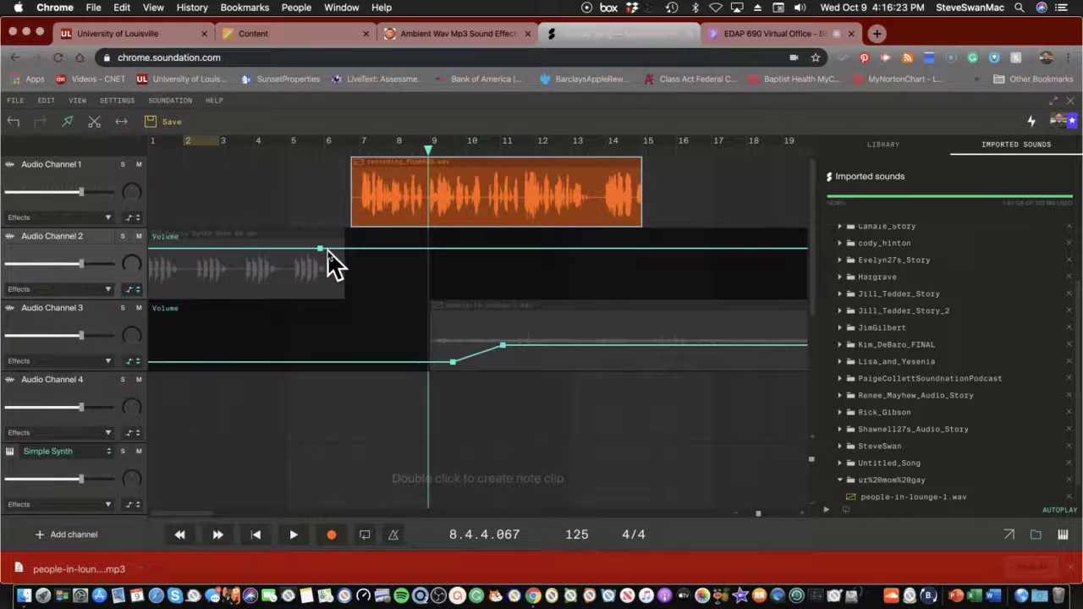
drag(331, 253, 344, 287)
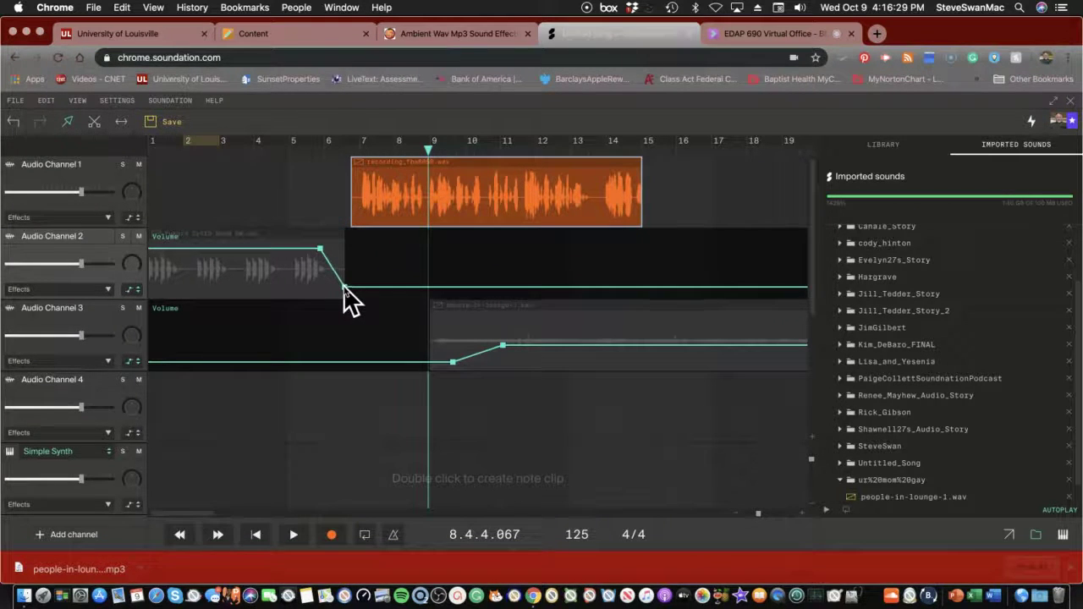
drag(321, 250, 328, 246)
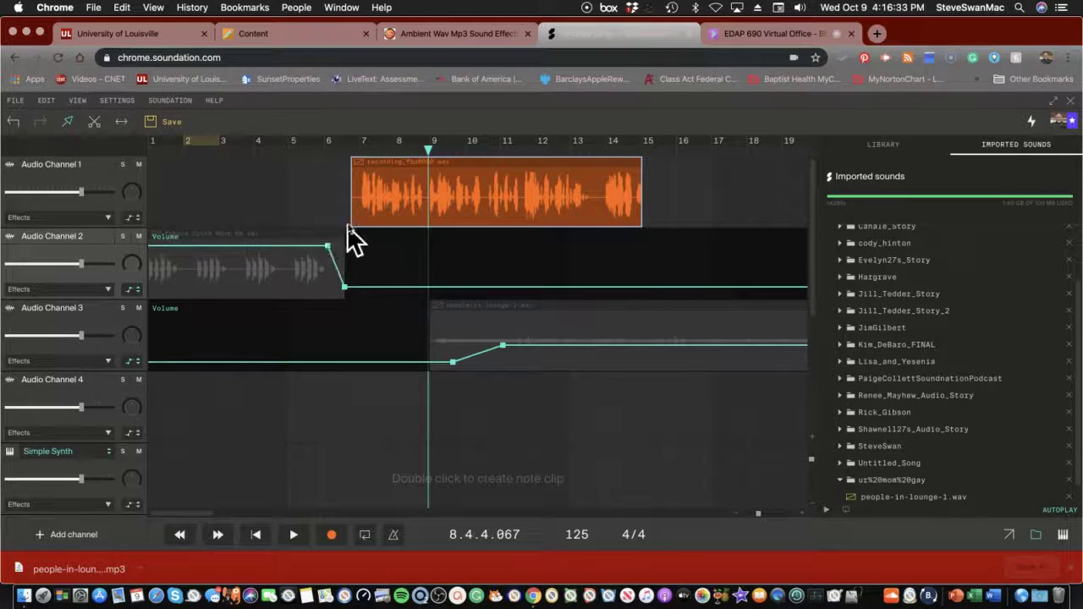
- Display volume automation on Audio Channel 1 and shape a fade-in at the voice clip's start, rising to a high level near bar 7.3
click(151, 235)
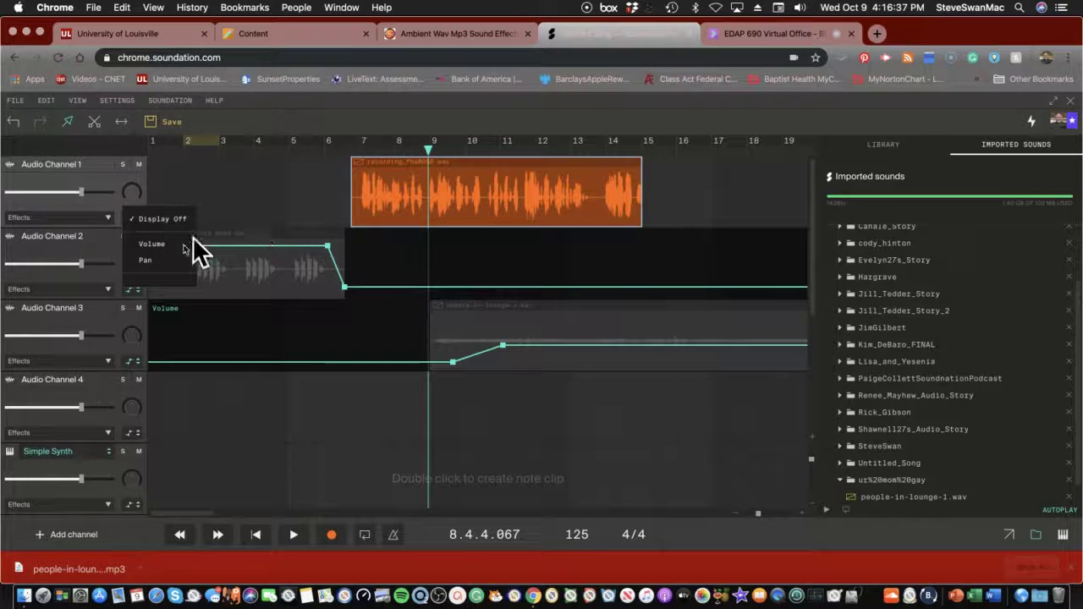
click(162, 245)
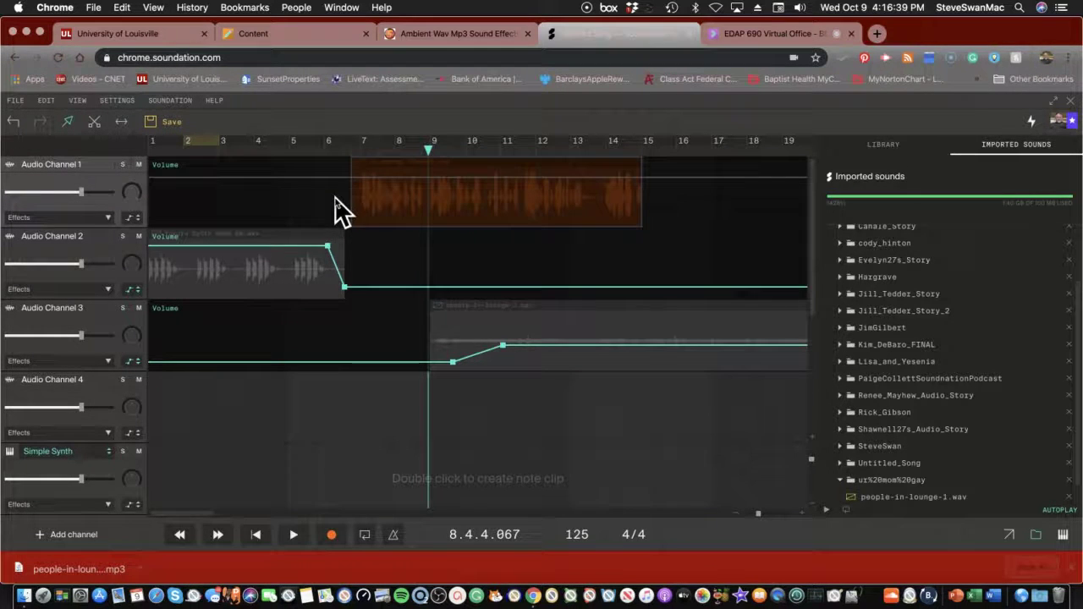
mouse_move(360, 178)
mouse_down()
mouse_move(358, 217)
mouse_move(376, 168)
mouse_up()
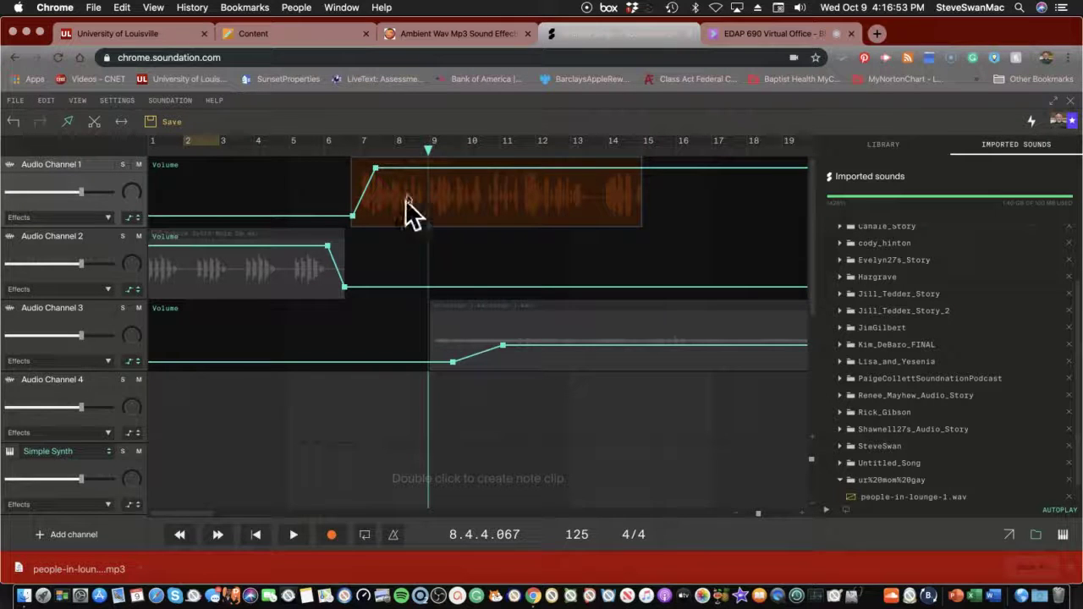
- Play the song from bar 1 and raise the end point of Audio Channel 3's volume fade-in near bar 11
drag(425, 155, 151, 161)
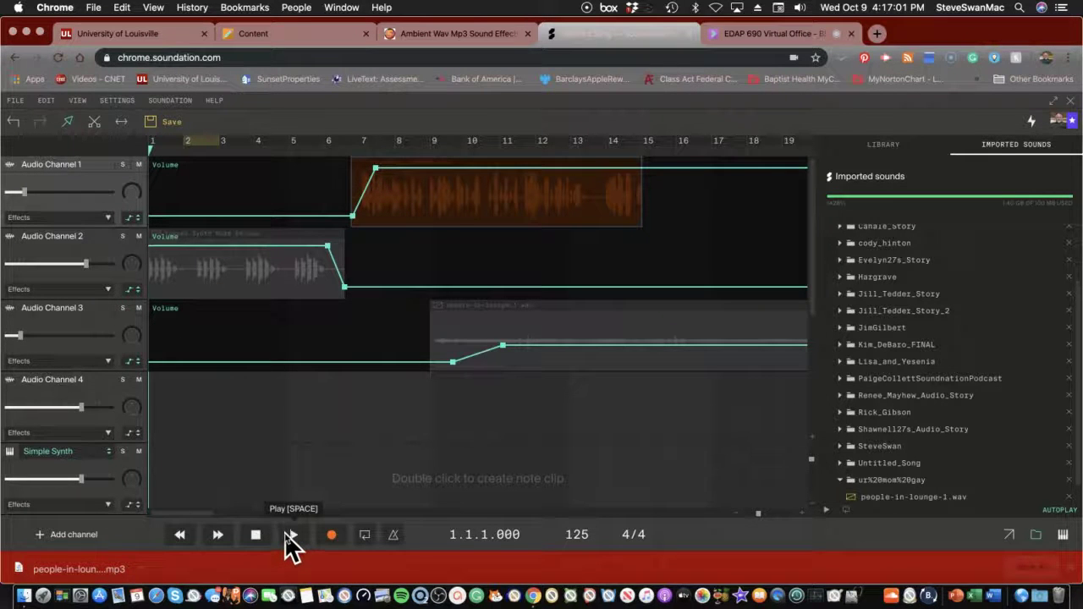
click(288, 536)
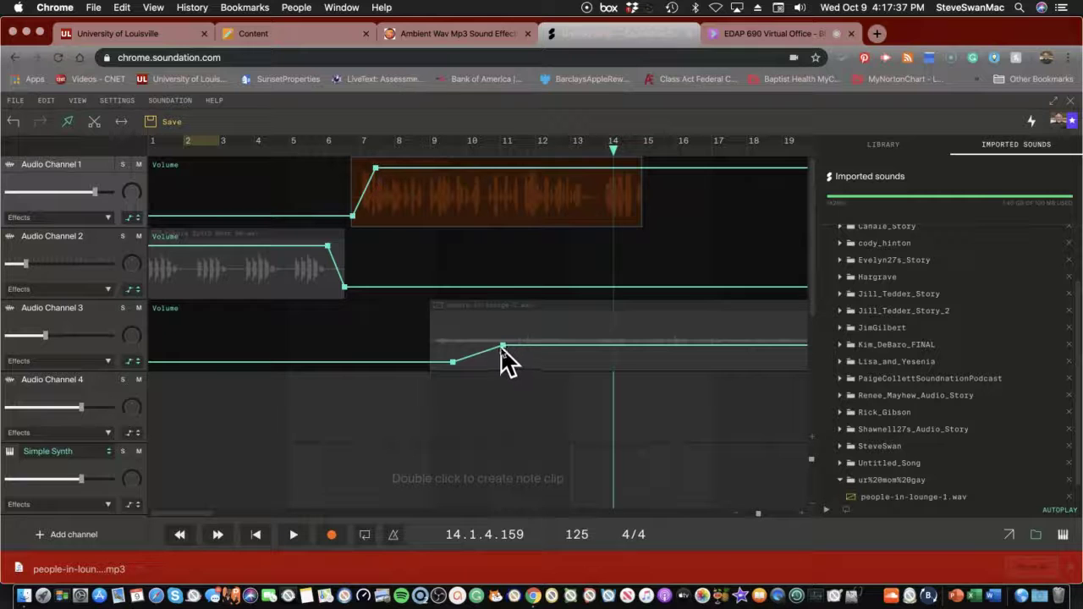
drag(505, 345, 505, 335)
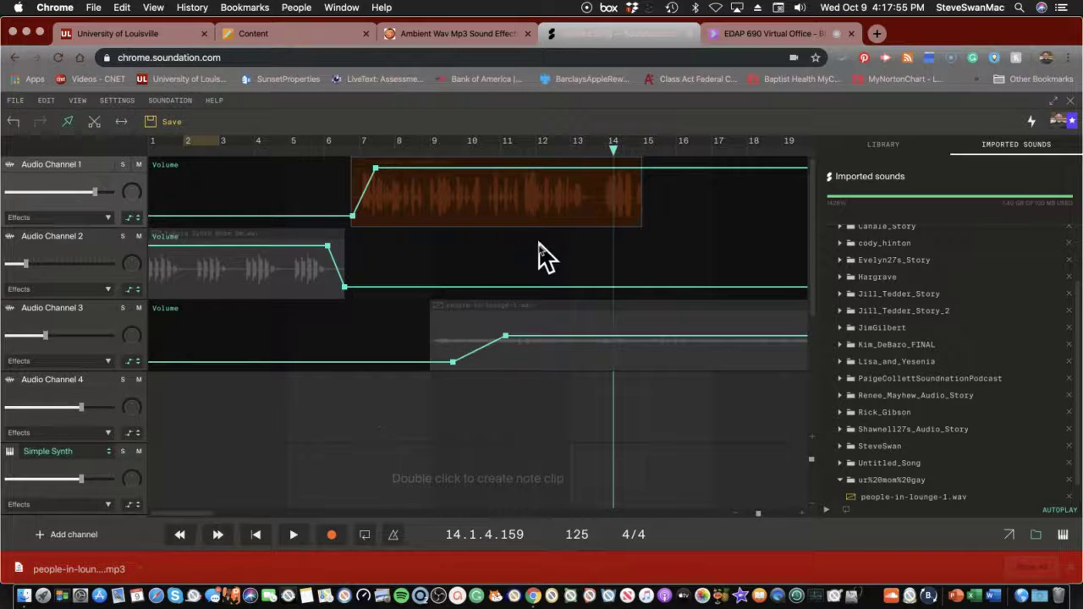
- Delete the duplicate people-in-lounge-1.mp3 clip from Audio Channel 5 and check the remaining channels
scroll(360, 455, down, 5)
scroll(360, 455, down, 2)
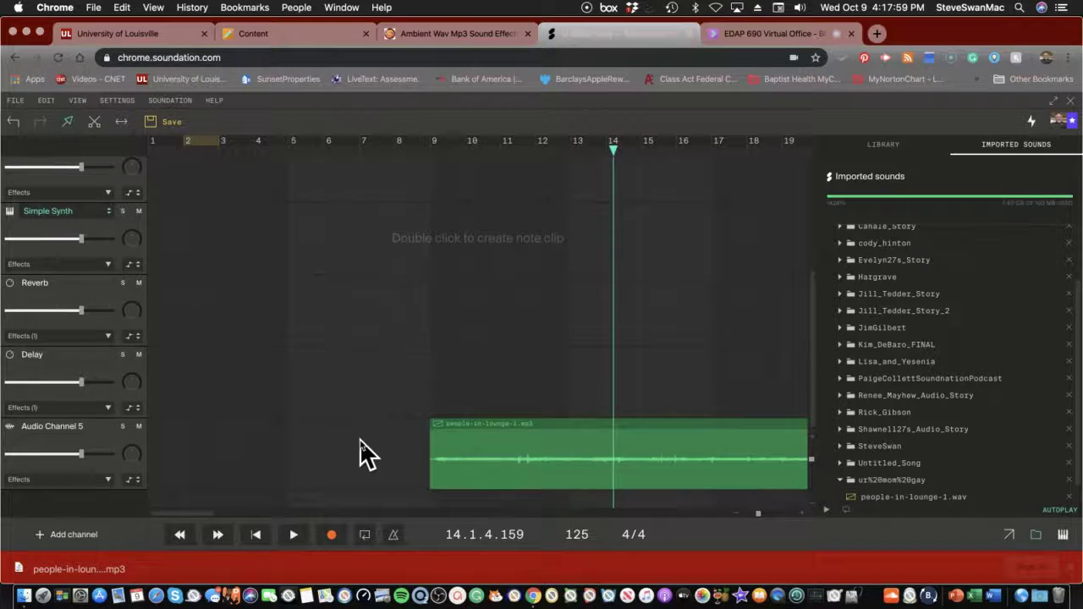
click(556, 422)
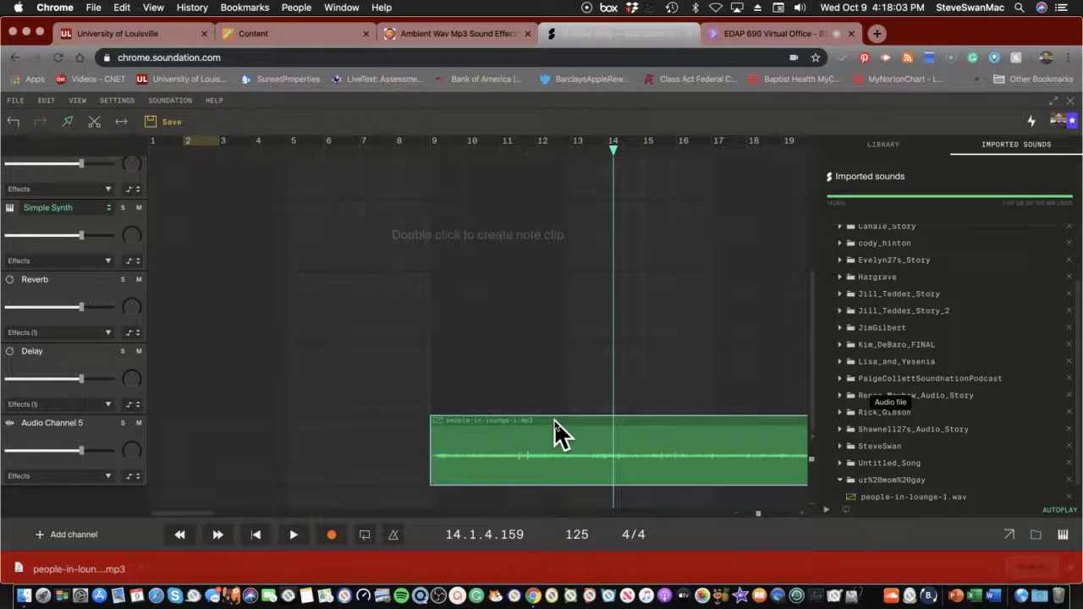
mouse_move(559, 434)
mouse_down()
mouse_move(542, 397)
mouse_move(536, 415)
mouse_move(560, 455)
mouse_up()
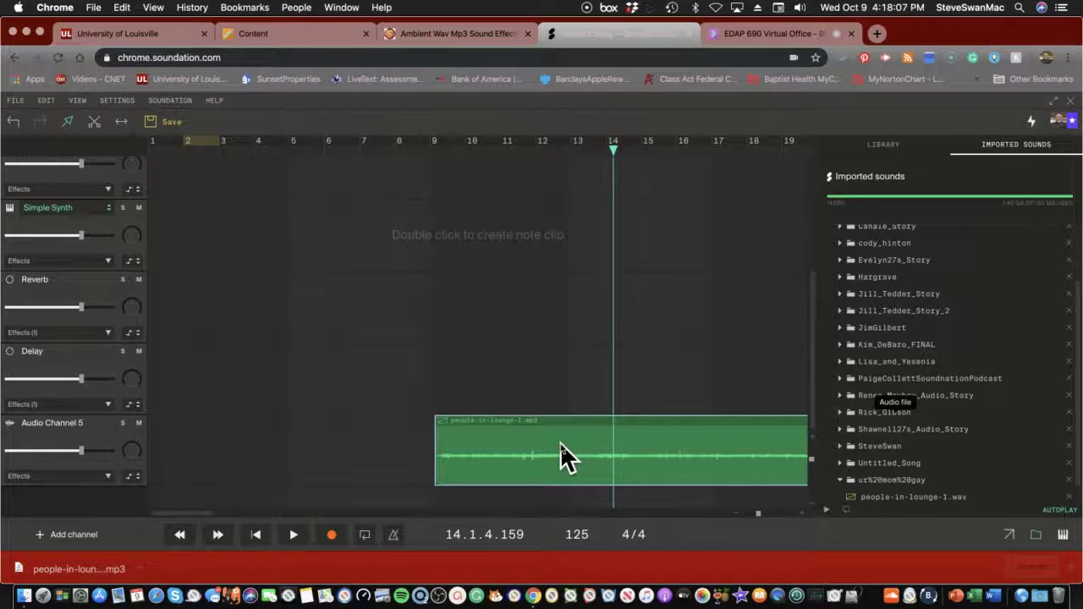
key(Delete)
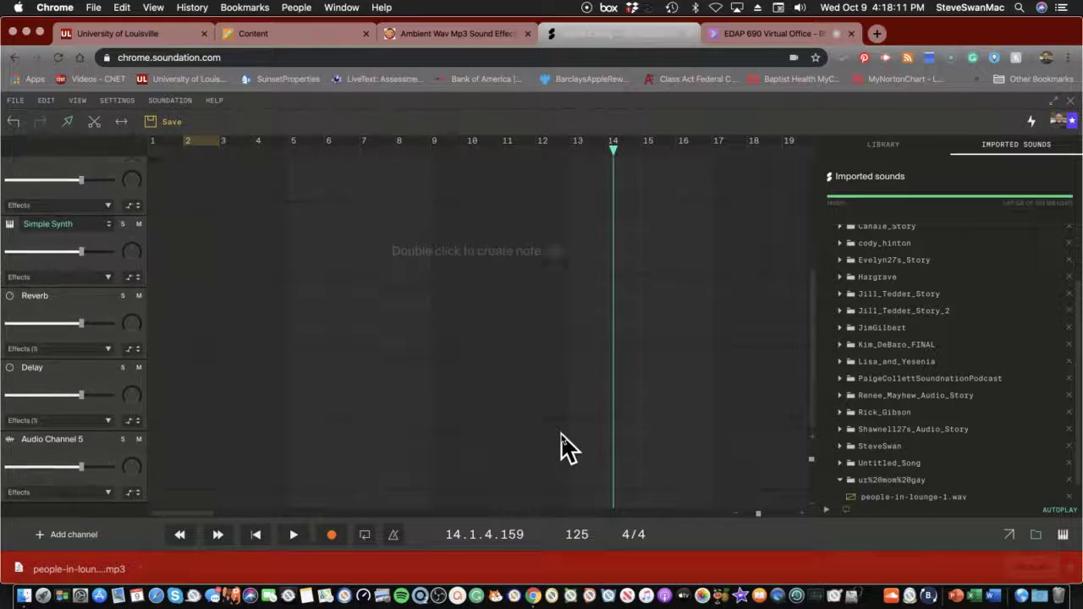
scroll(561, 440, up, 3)
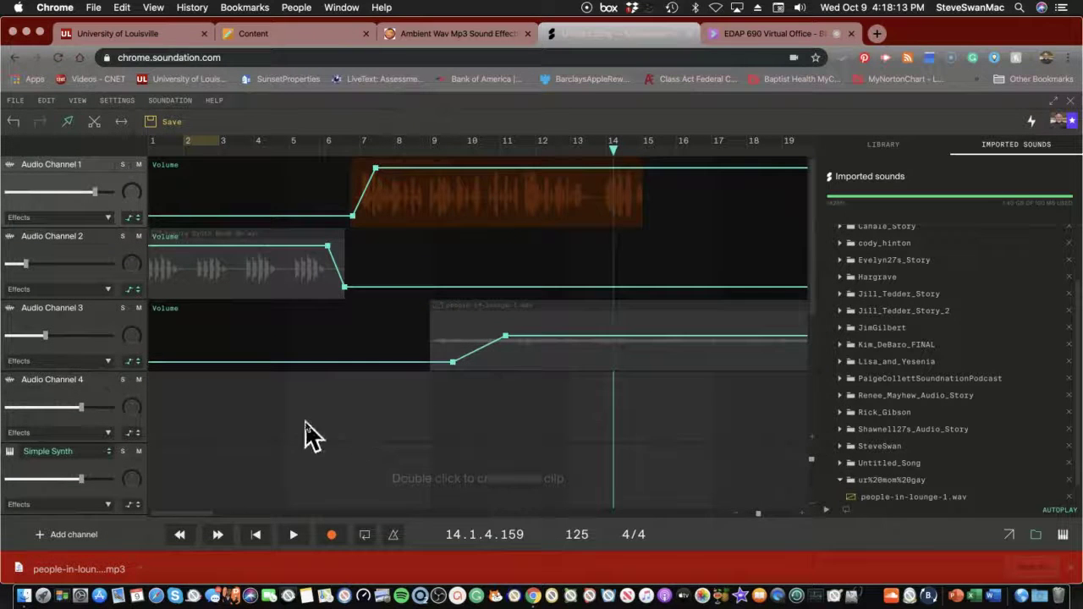
scroll(230, 453, down, 1)
scroll(230, 453, down, 5)
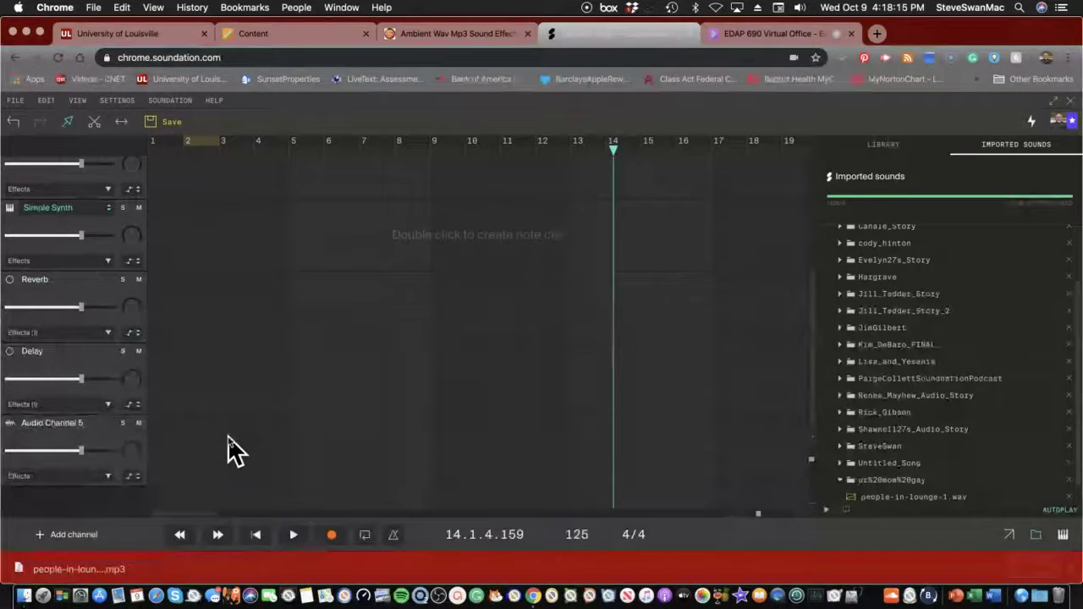
scroll(229, 434, up, 5)
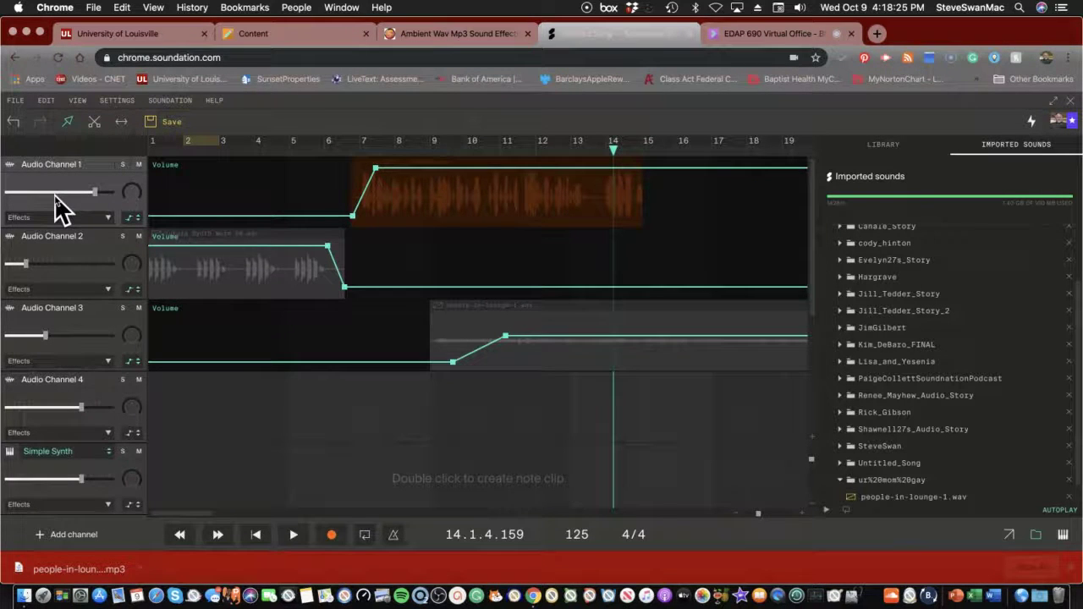
- Export the song's audio as a Lo-Res MP3 (192 kbps) named SteveStory.mp3 in the EDAP690Recordings folder
click(16, 101)
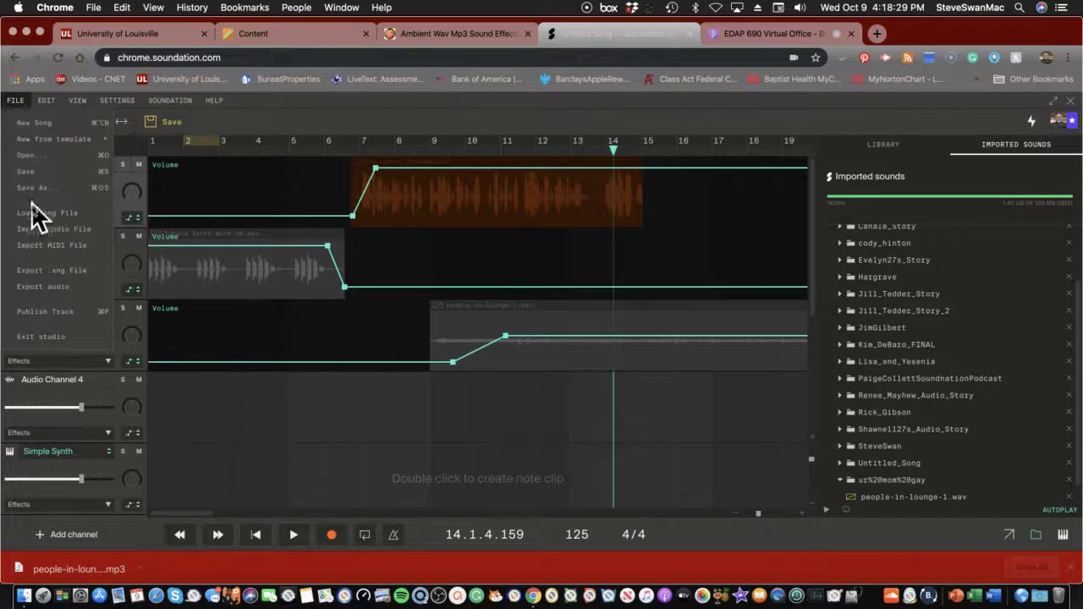
click(48, 287)
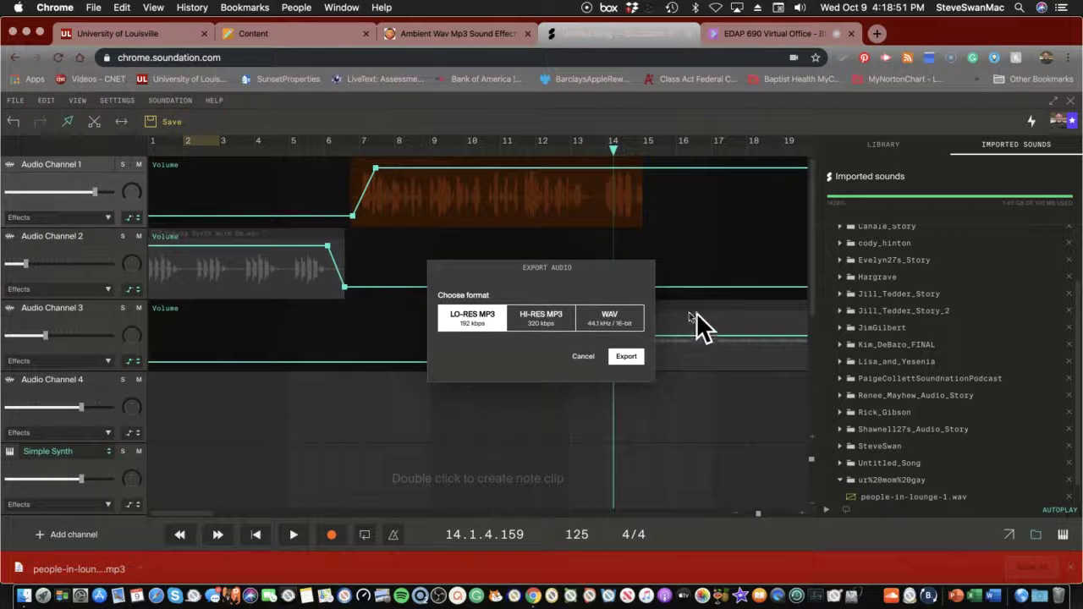
click(627, 356)
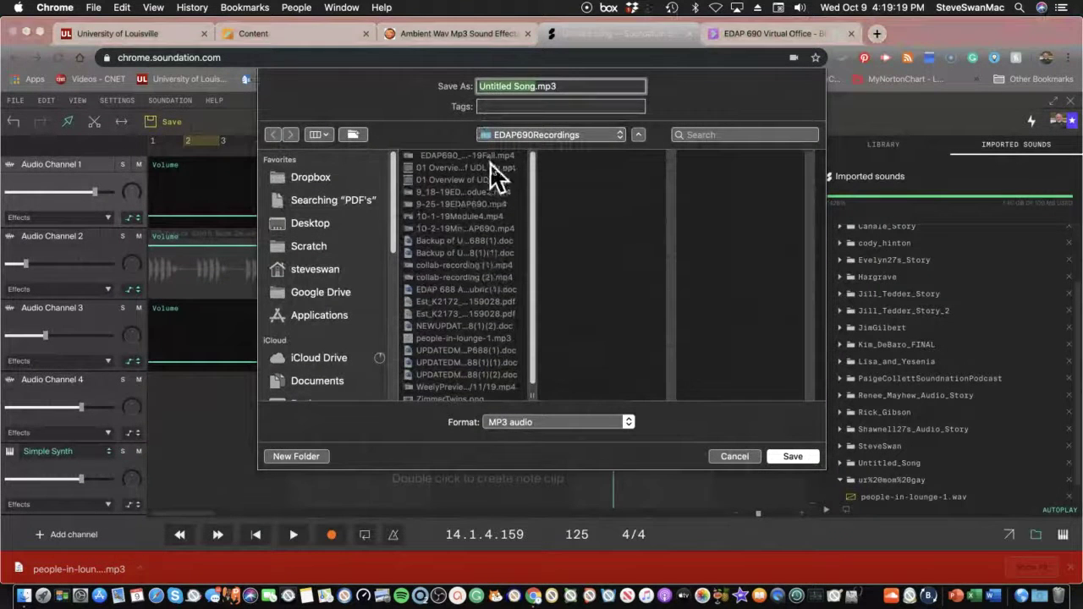
text(SteveStory)
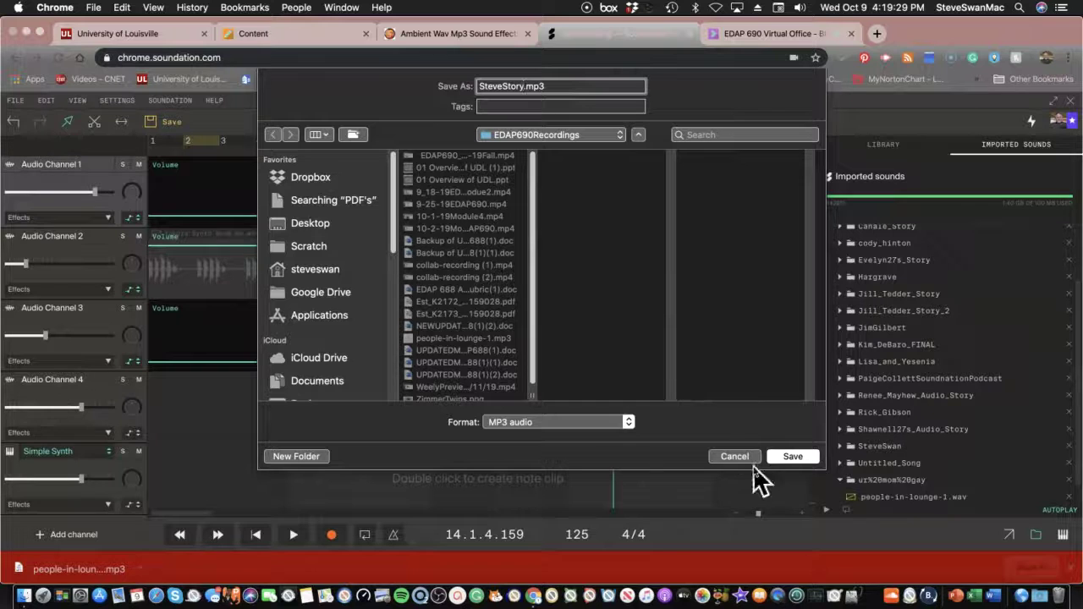
click(784, 462)
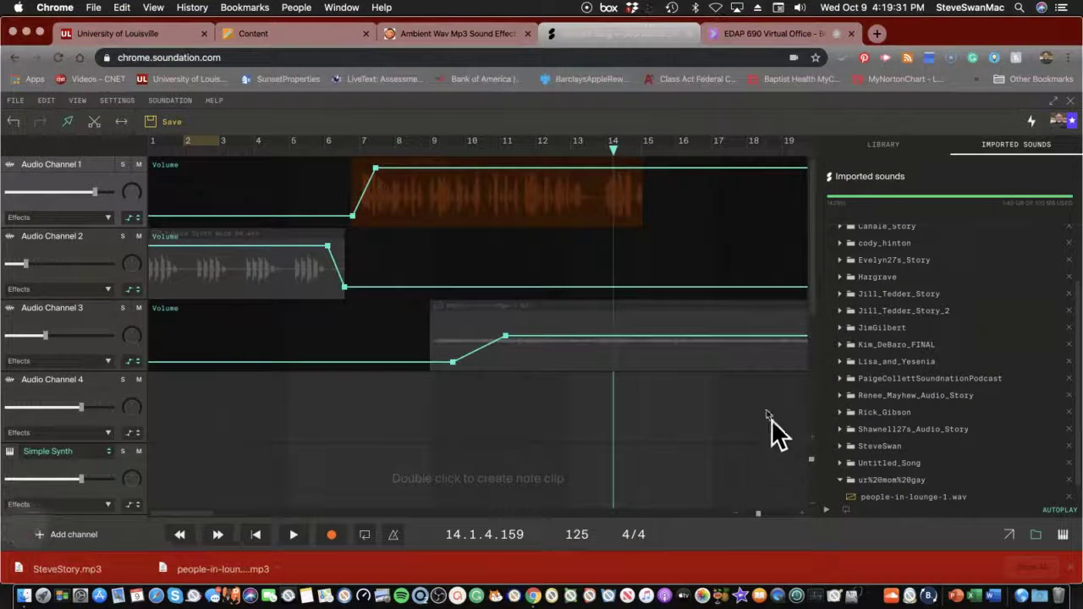
- Open pbworks.com in a new browser tab
click(735, 35)
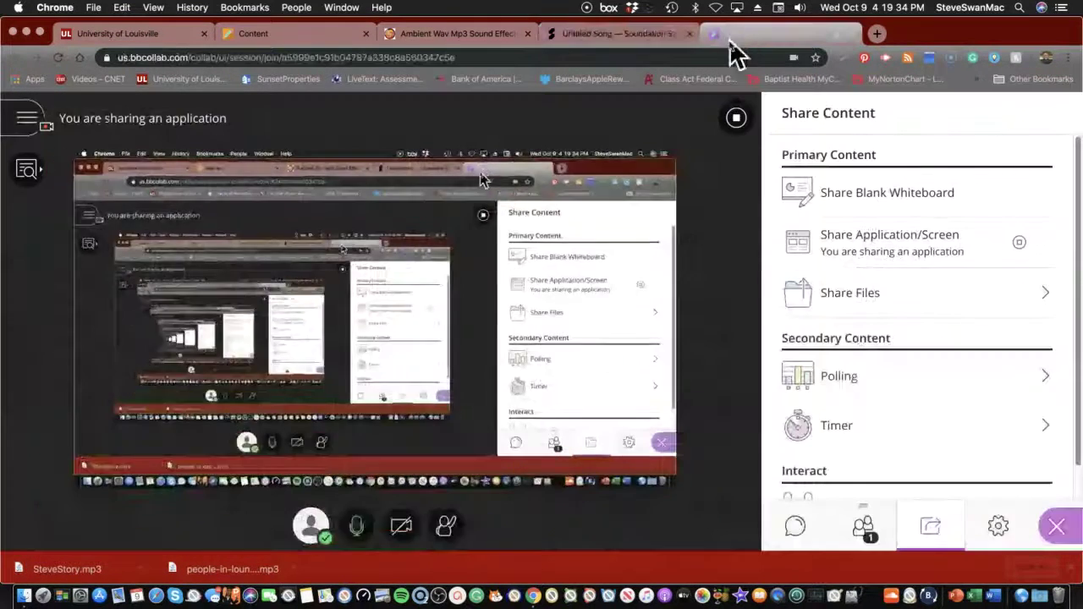
click(878, 35)
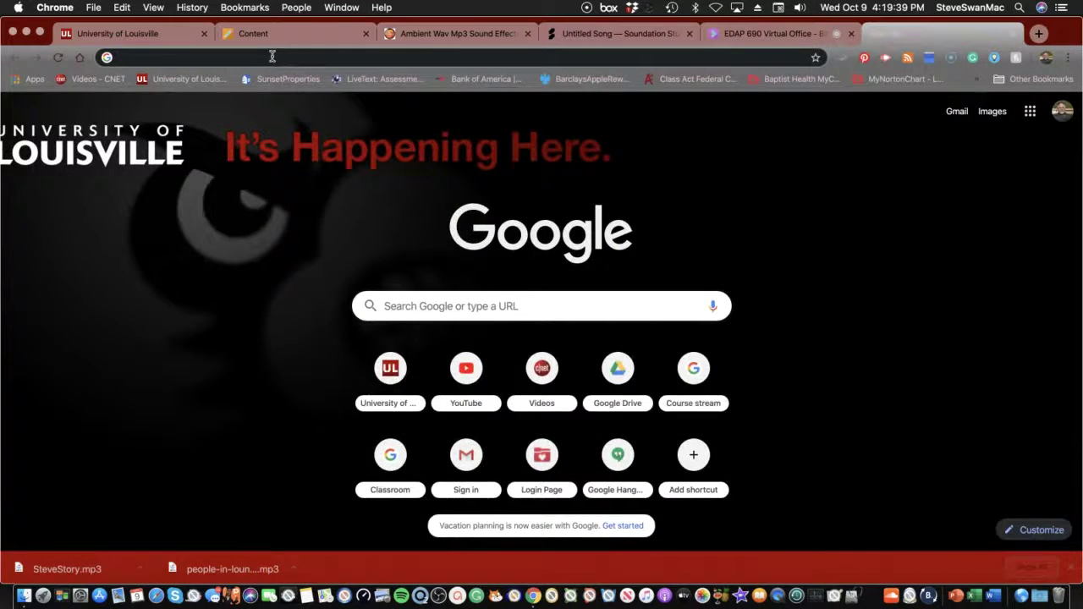
text(pbwo)
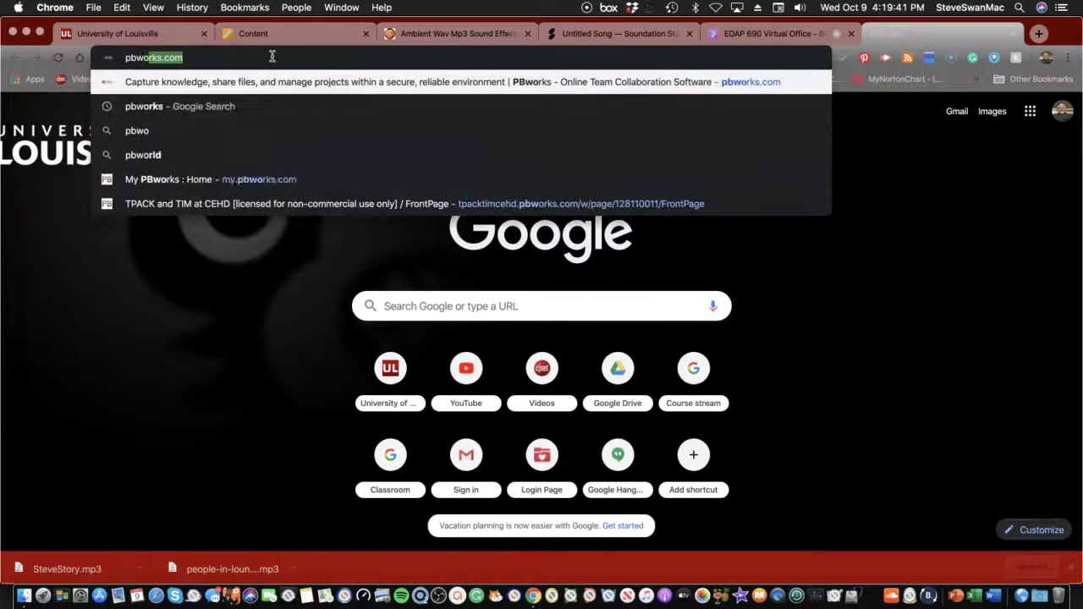
text(rks)
key(Return)
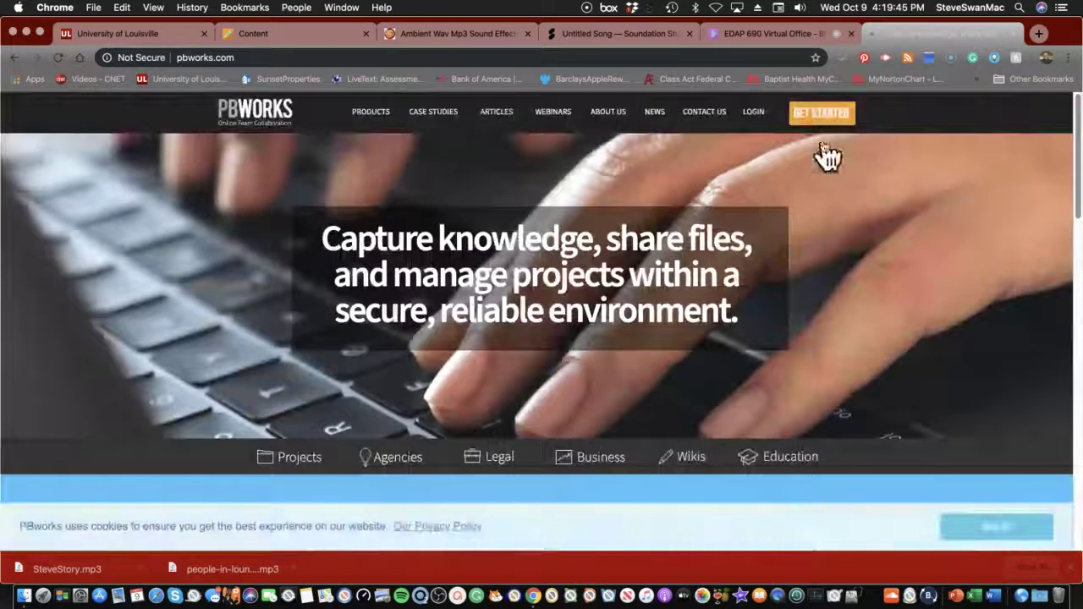
- Log in to PBworks with the saved credentials and open the sanpln.pbworks.com workspace
click(753, 112)
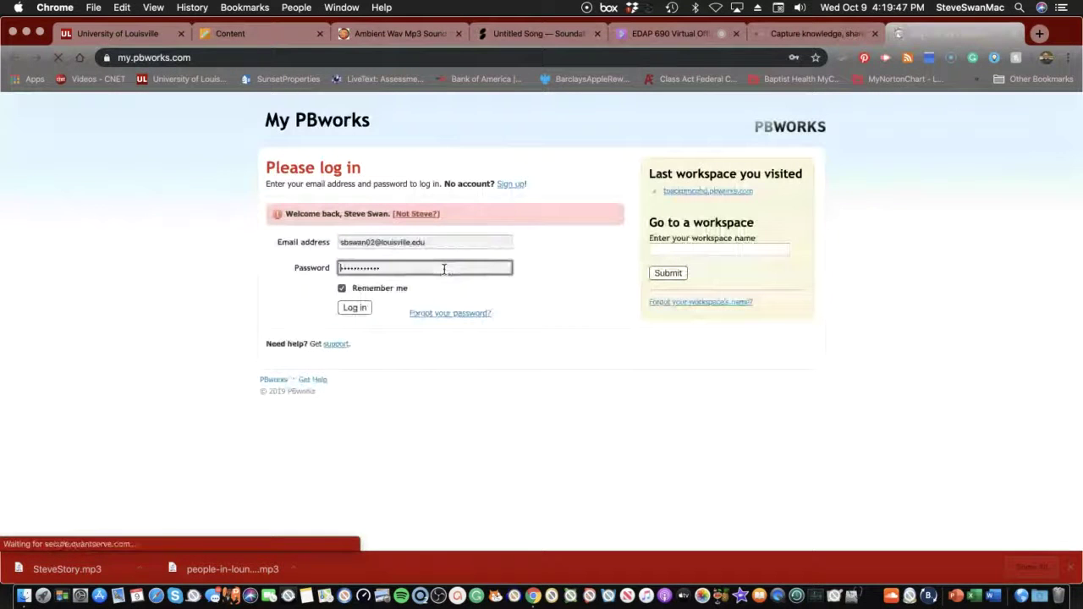
click(359, 309)
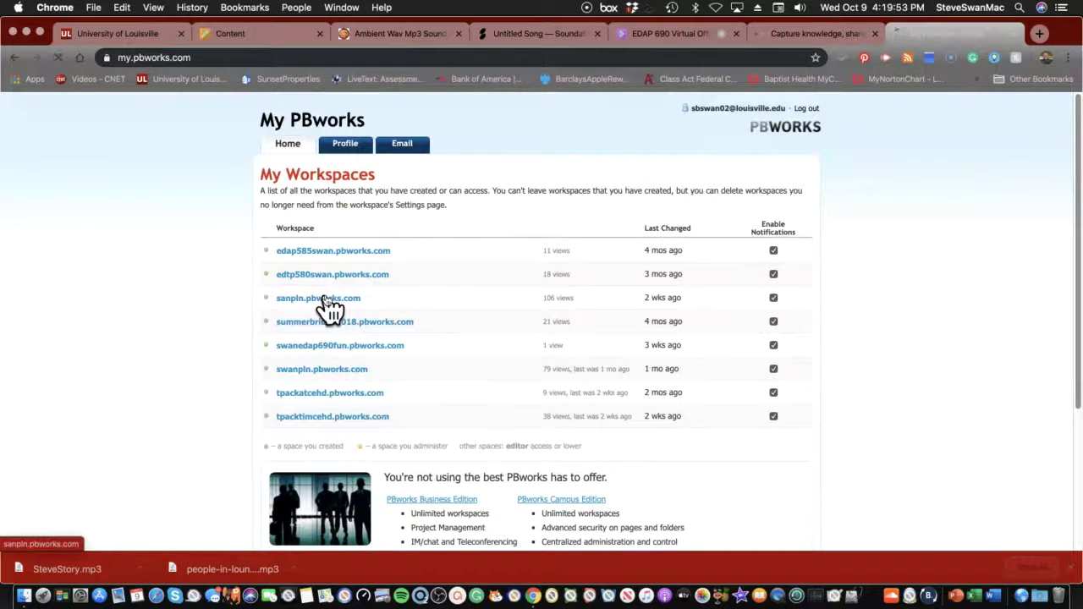
click(325, 300)
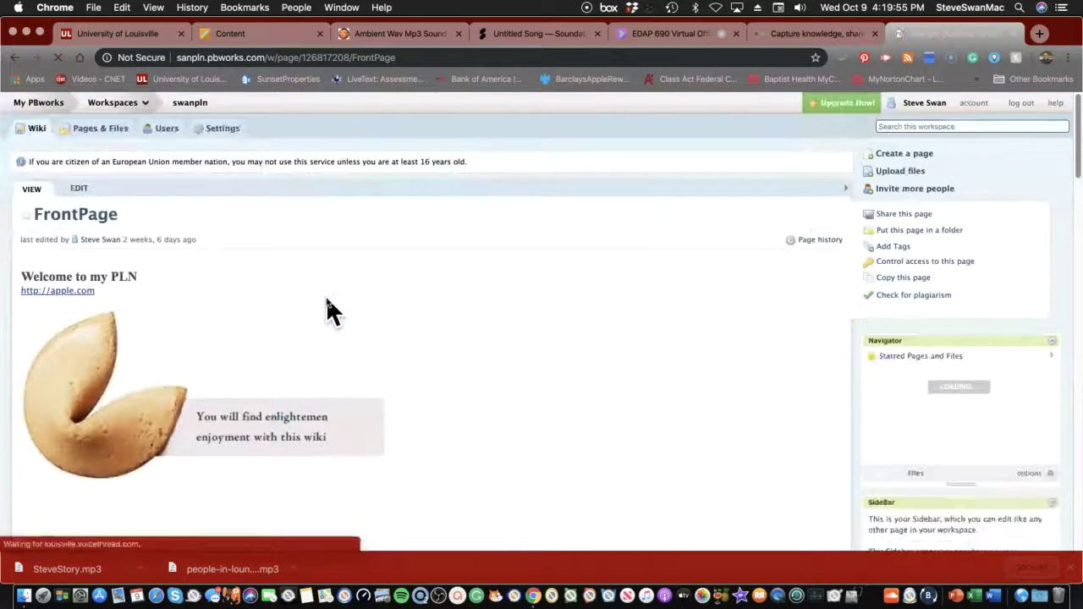
- Create a new blank page named Resilience in the workspace's pages and files
click(85, 132)
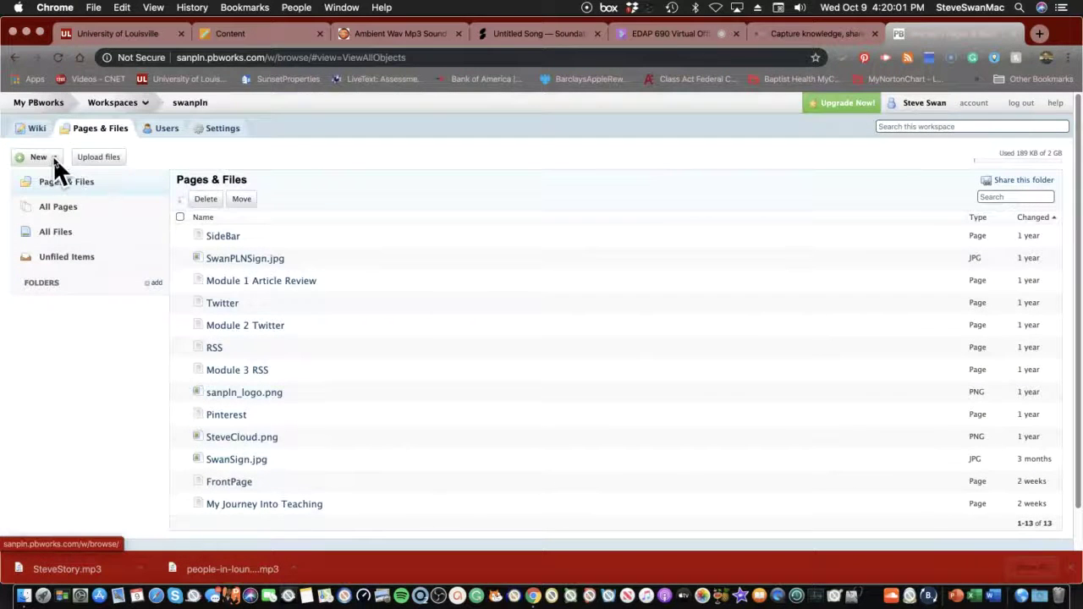
click(53, 156)
click(72, 185)
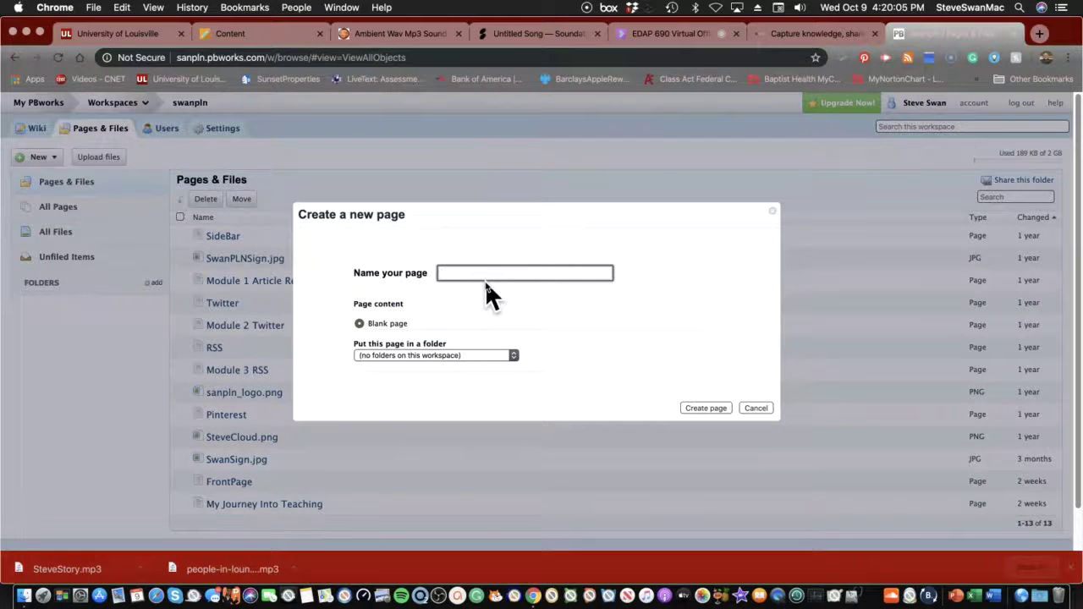
text(Resiliency)
right_click(443, 269)
click(456, 277)
click(702, 408)
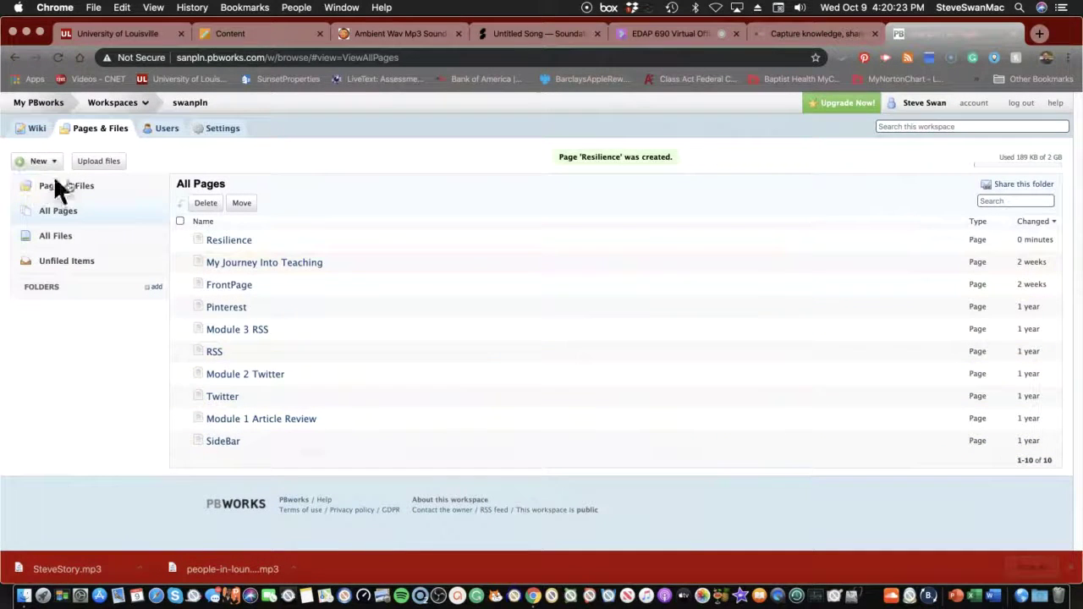
- Return to the workspace's wiki and open the Resilience page from its page list
click(35, 131)
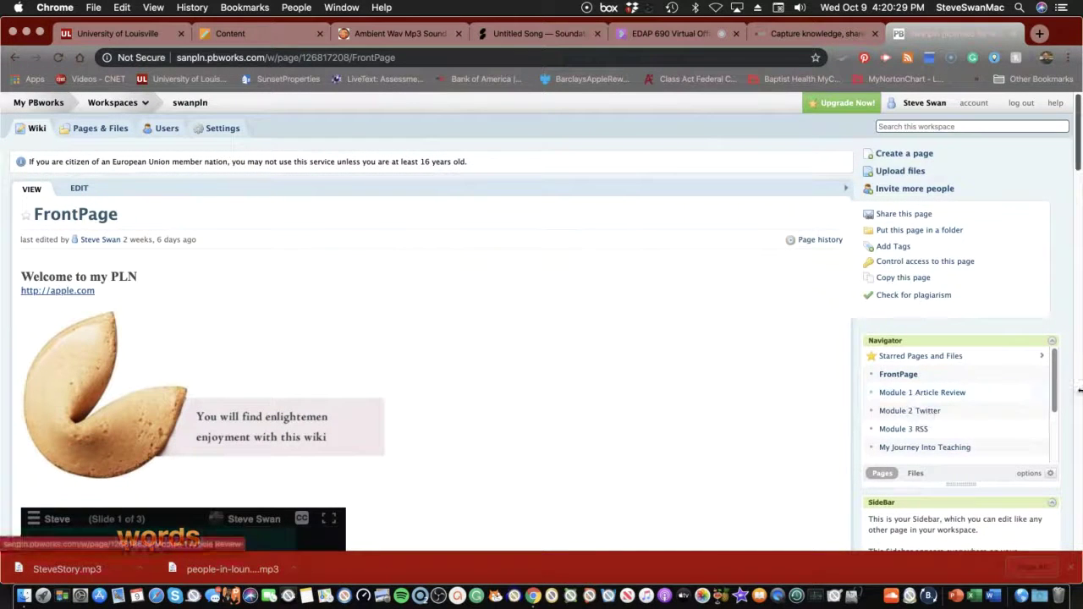
drag(1057, 395, 1057, 430)
click(897, 421)
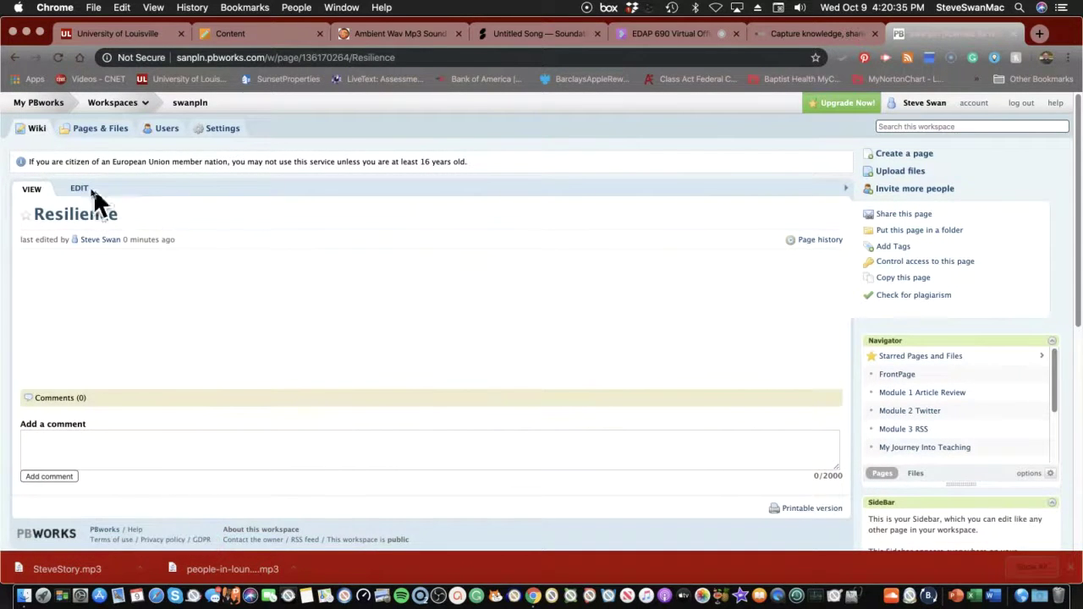
- Open the Resilience page for editing and upload SteveStory.mp3 from the EDAP690Recordings folder to the workspace files
click(82, 190)
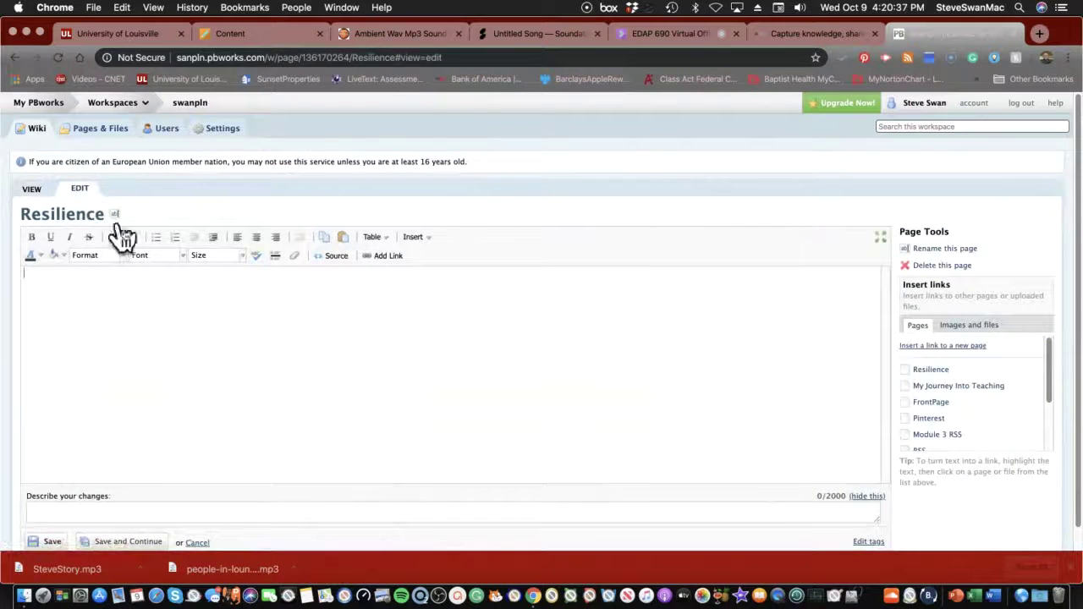
click(965, 328)
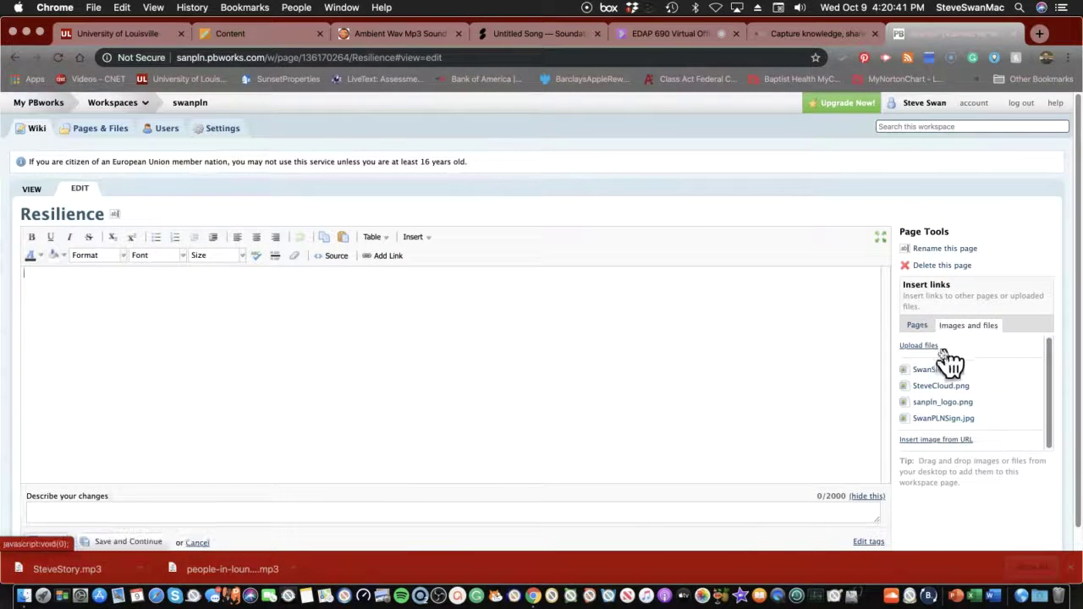
click(934, 341)
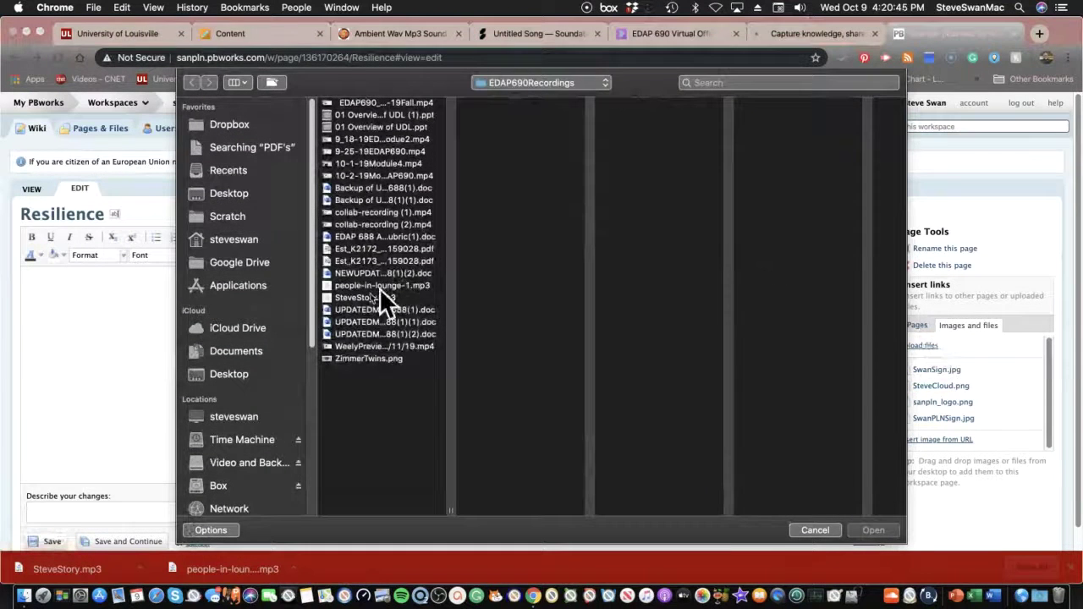
click(351, 297)
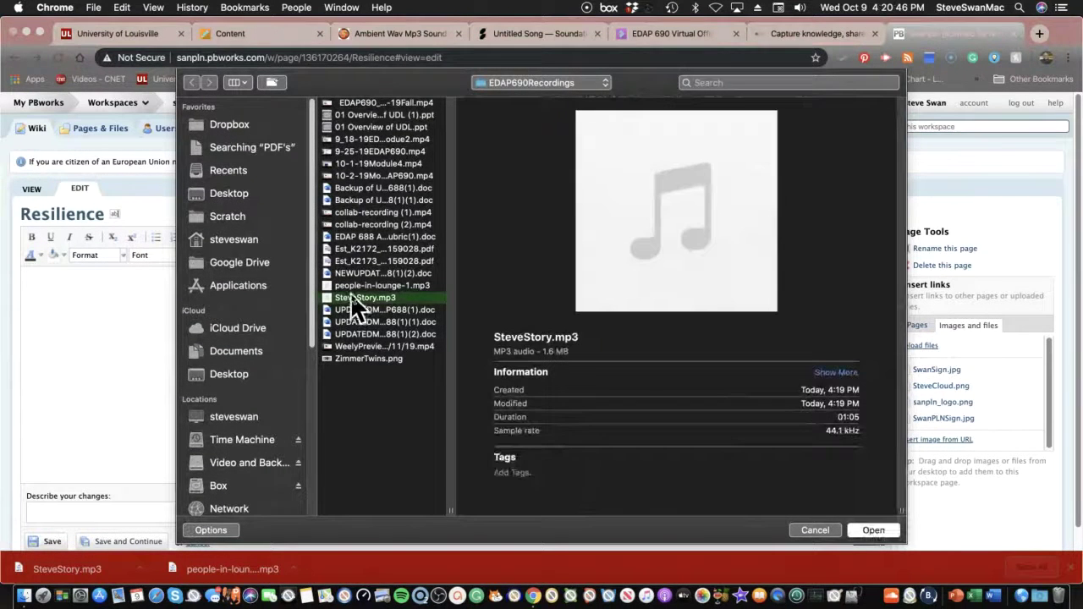
click(867, 529)
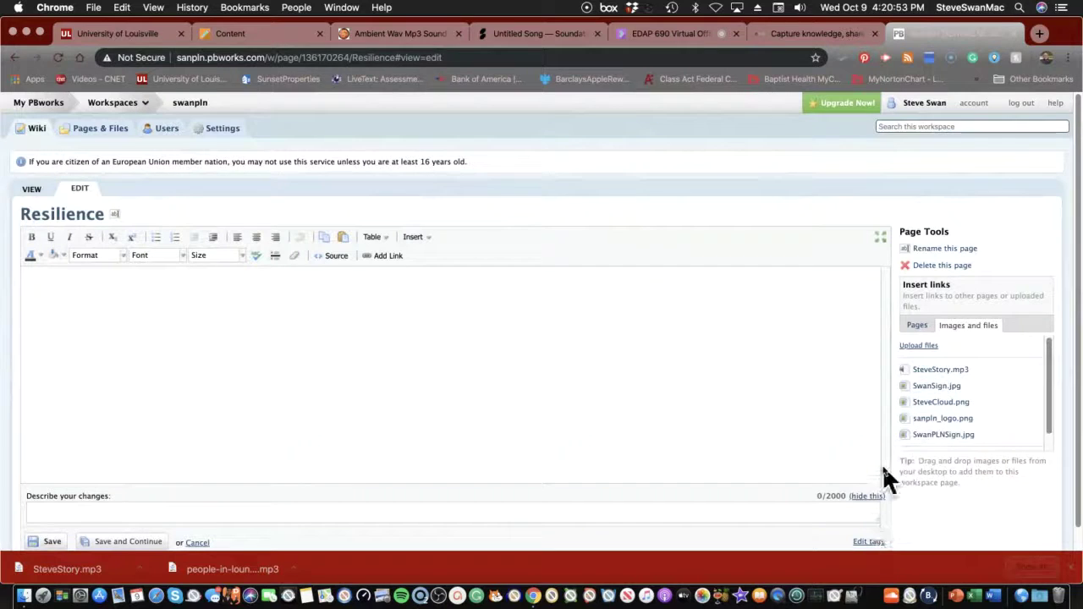
- Insert a link to SteveStory.mp3 into the Resilience page and save the page
click(935, 377)
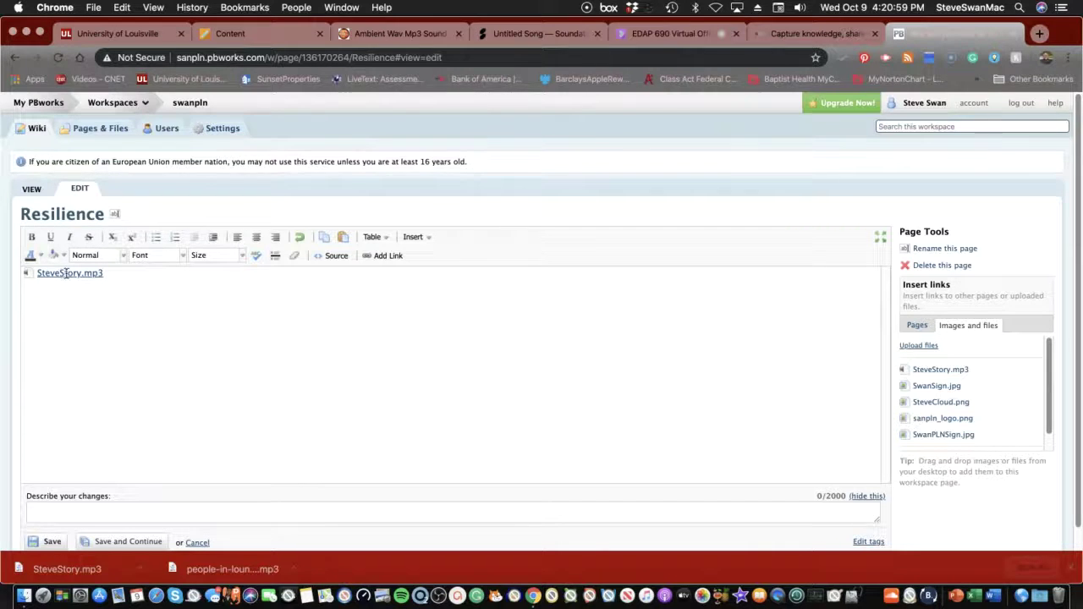
scroll(101, 437, down, 1)
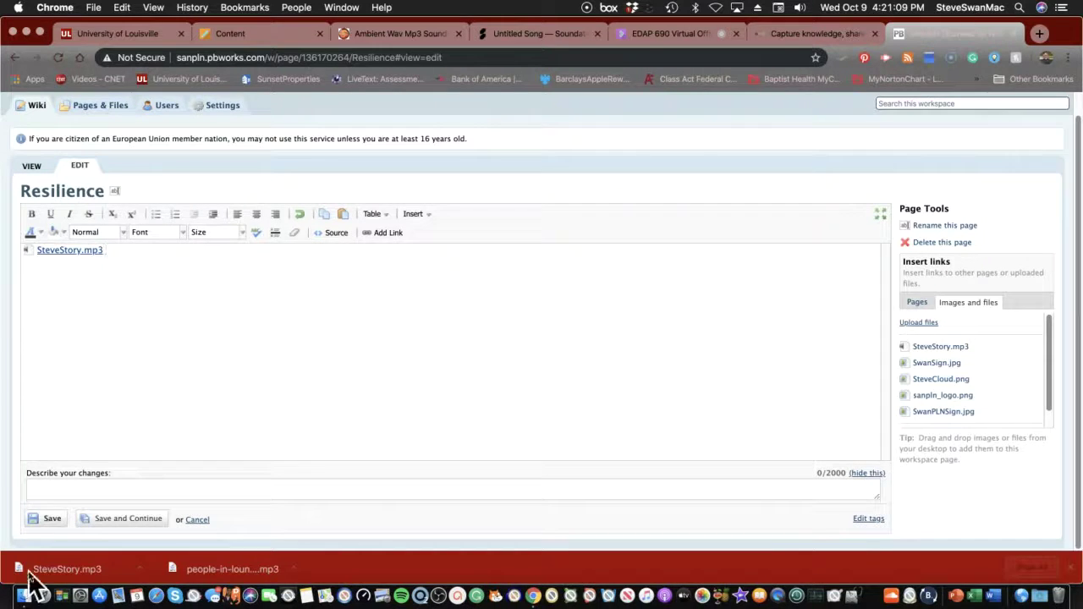
click(46, 519)
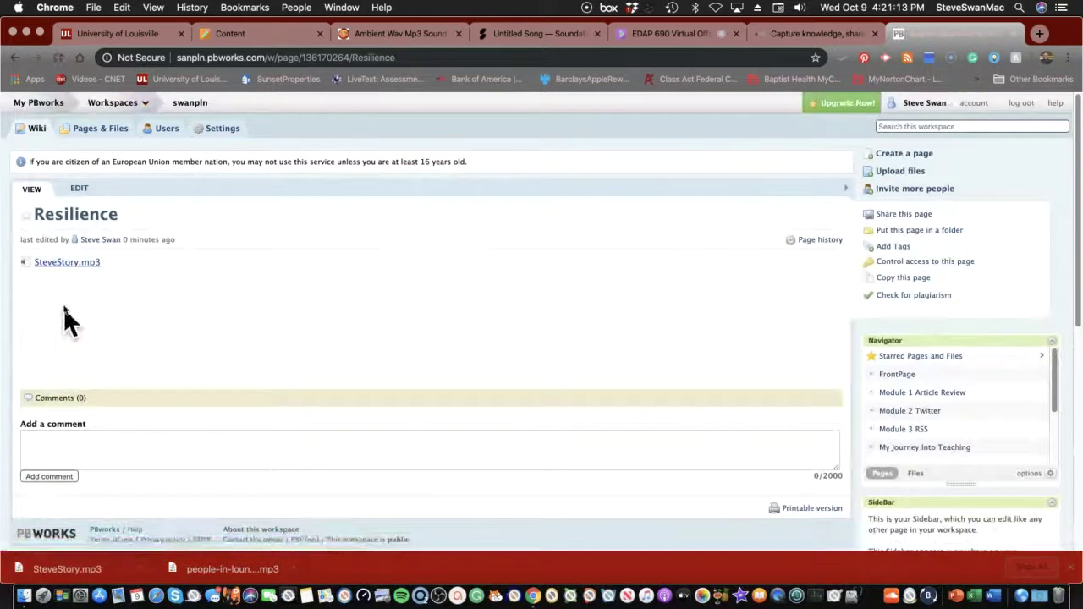
- Follow the SteveStory.mp3 link to its file page and switch to the Soundation project
click(68, 263)
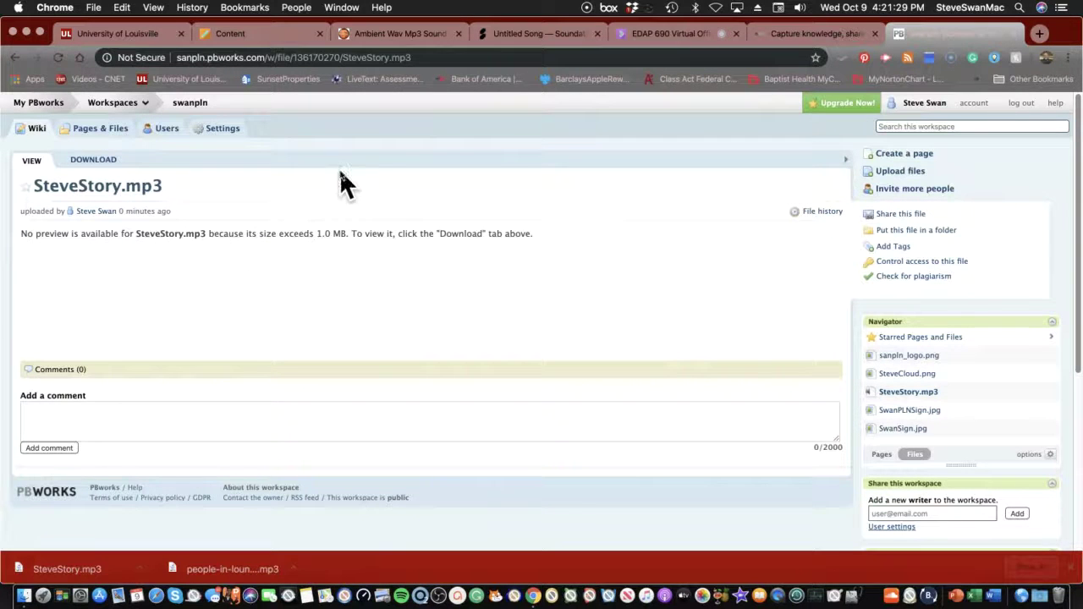
click(514, 34)
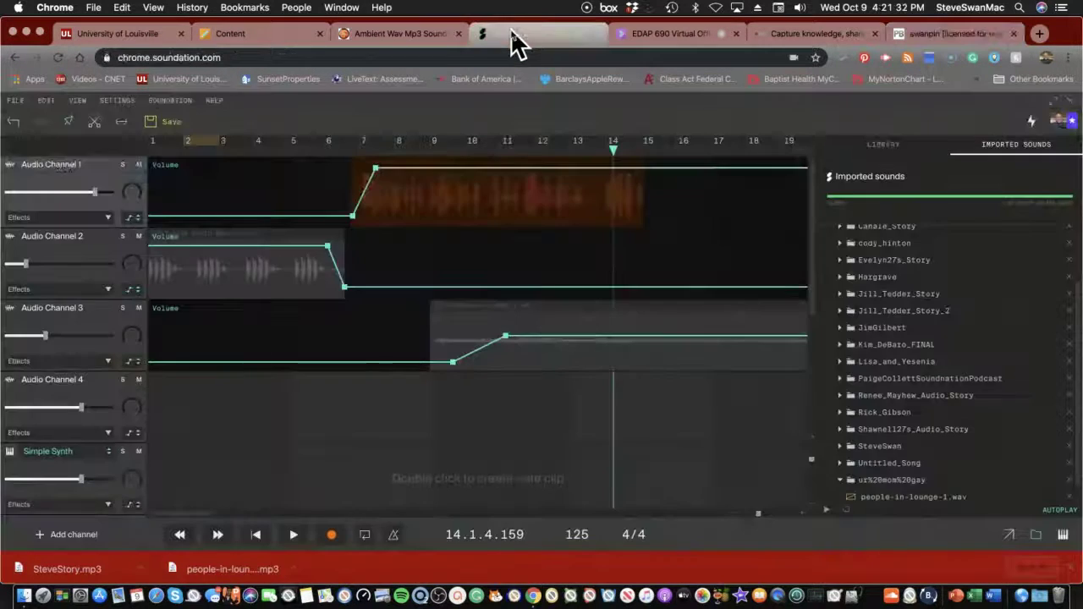
click(15, 102)
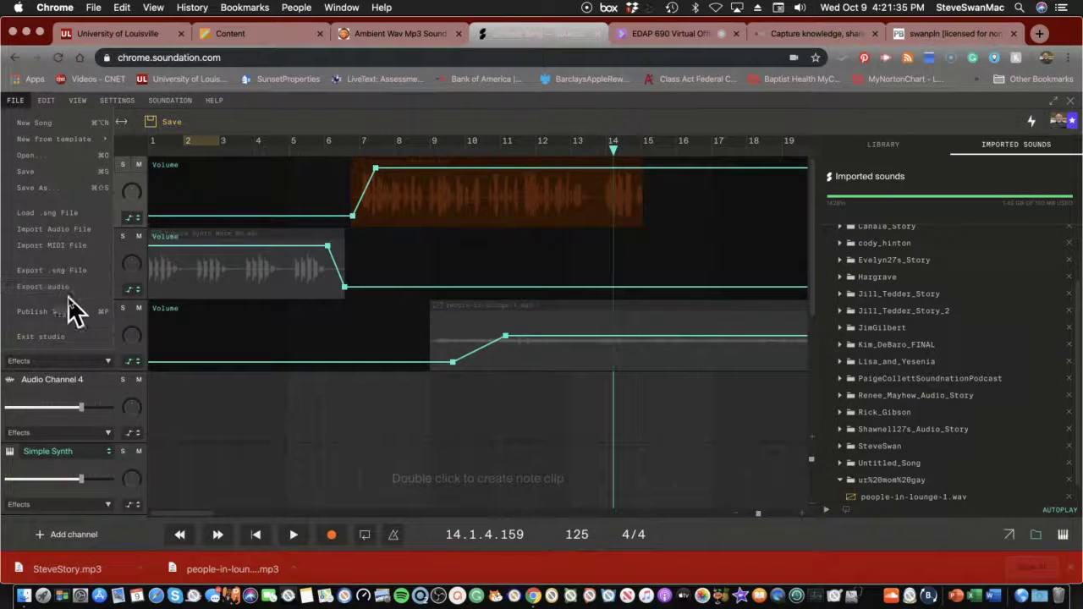
click(48, 243)
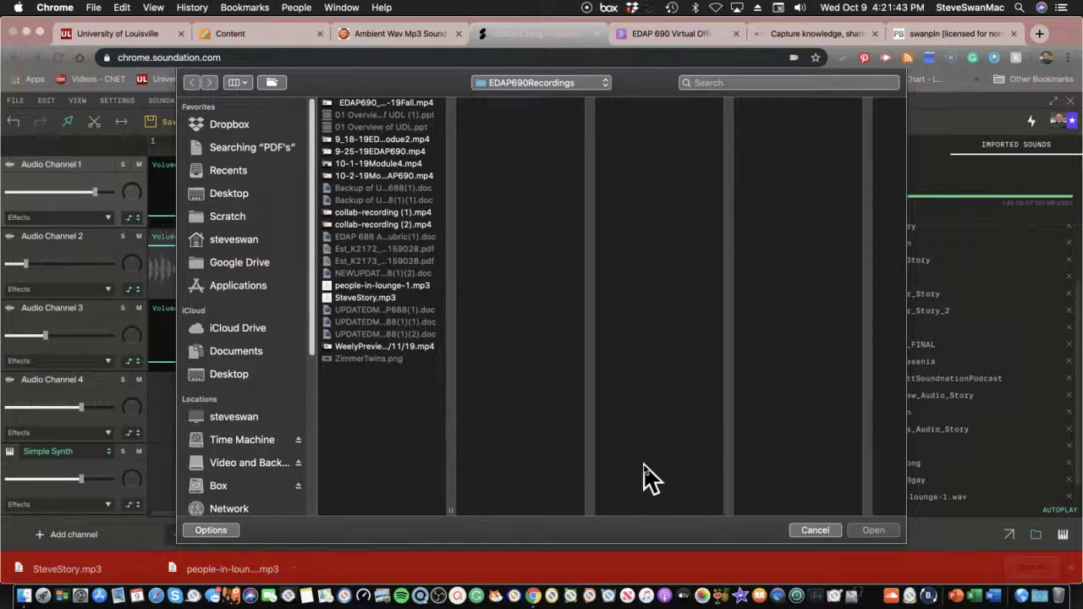
click(815, 530)
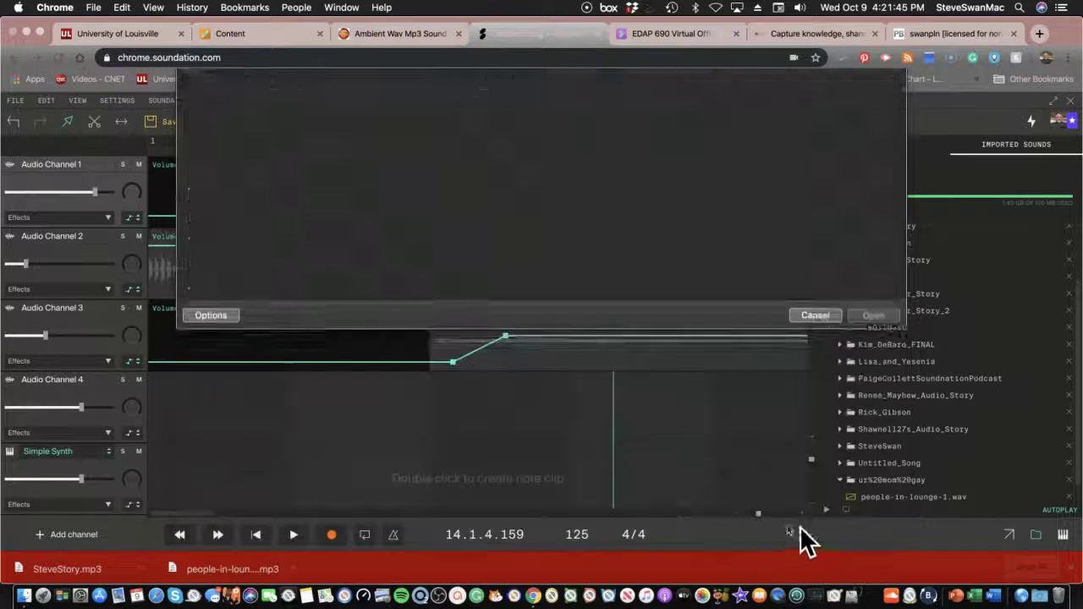
- Export the Soundation project as a 44.1 kHz / 16-bit WAV file named SteveStory in the EDAP690Recordings folder
click(14, 101)
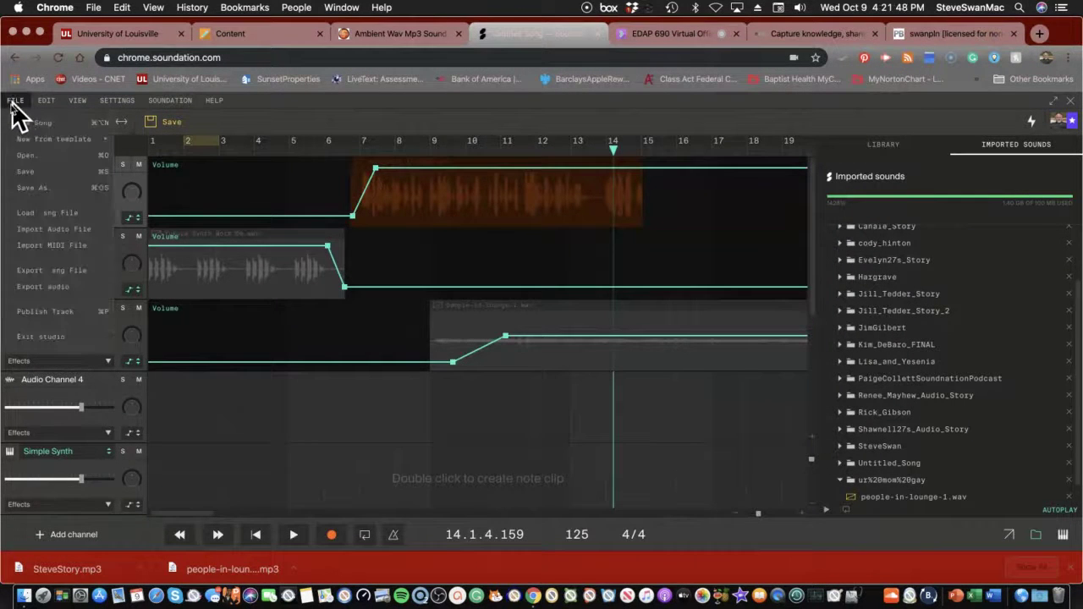
click(57, 288)
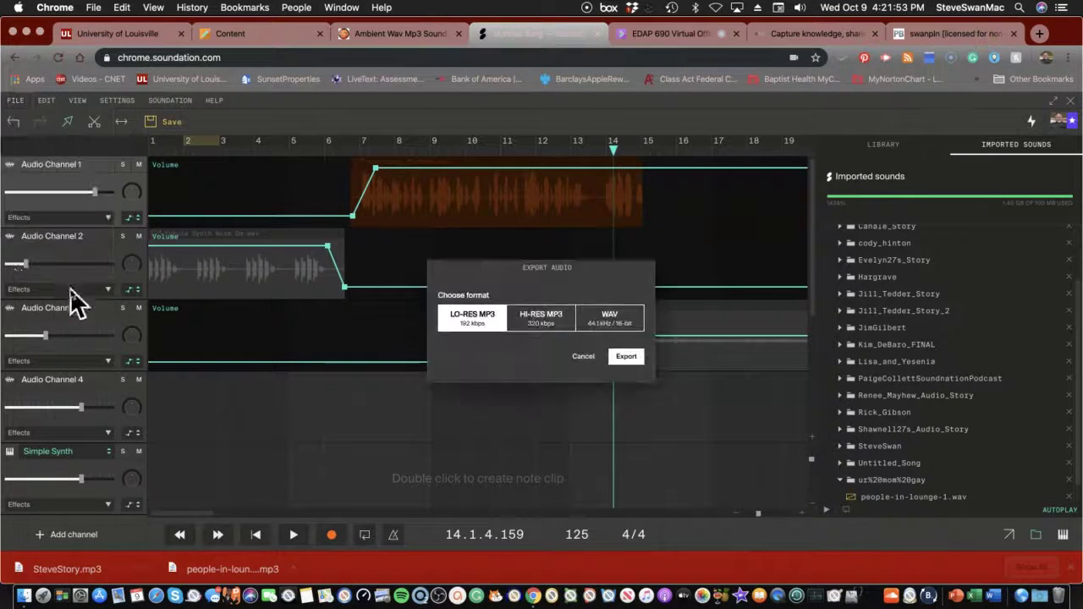
click(593, 320)
click(627, 357)
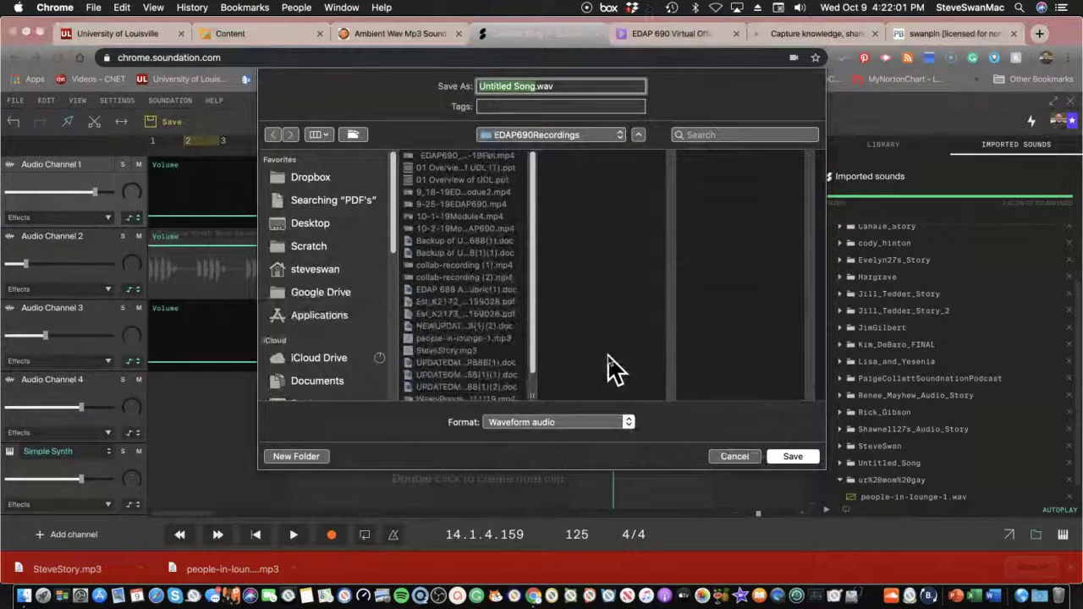
text(St)
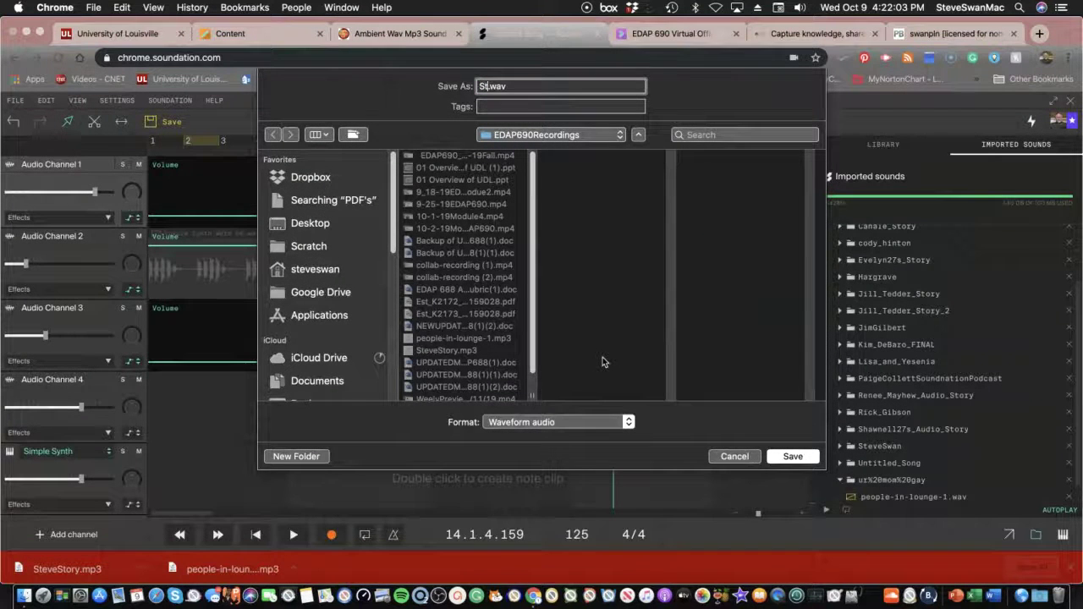
text(eveStory)
click(779, 457)
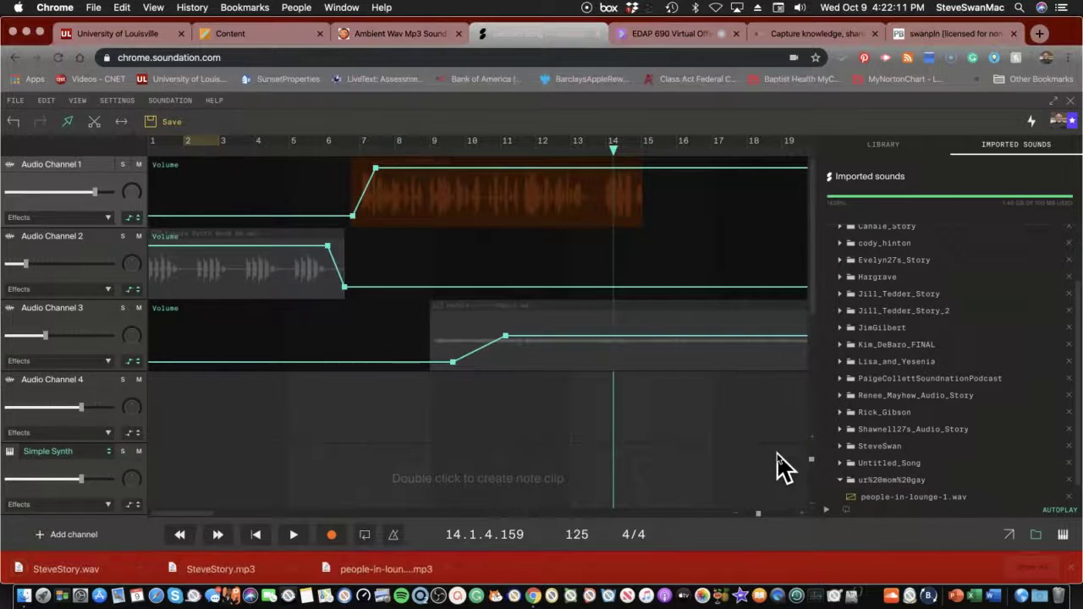
- Switch back to PBworks, play SteveStory.mp3 from its file page, pause it and return to the file page
click(935, 38)
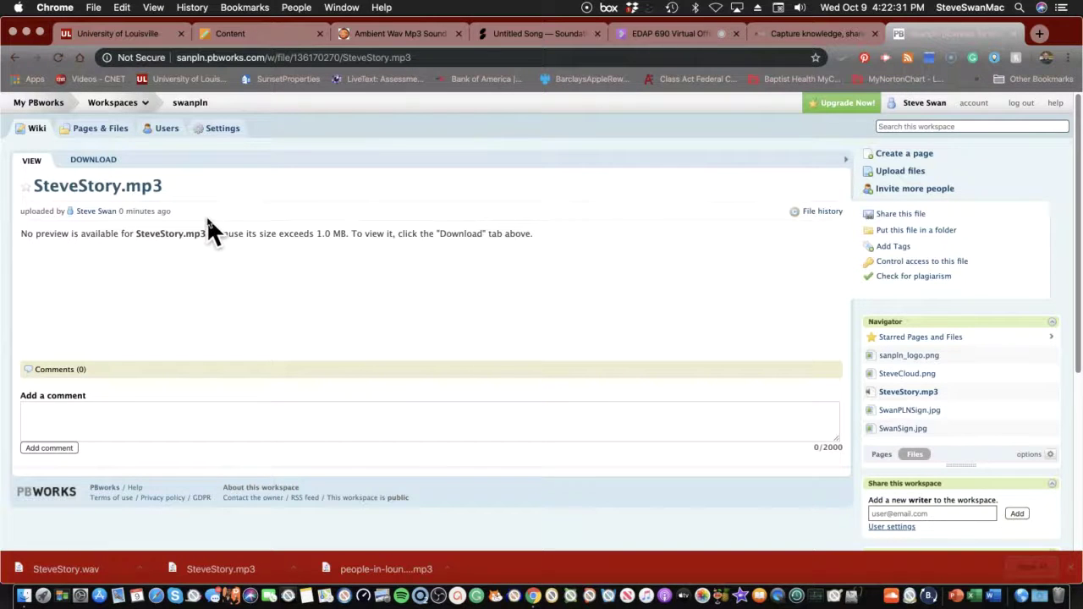
click(93, 163)
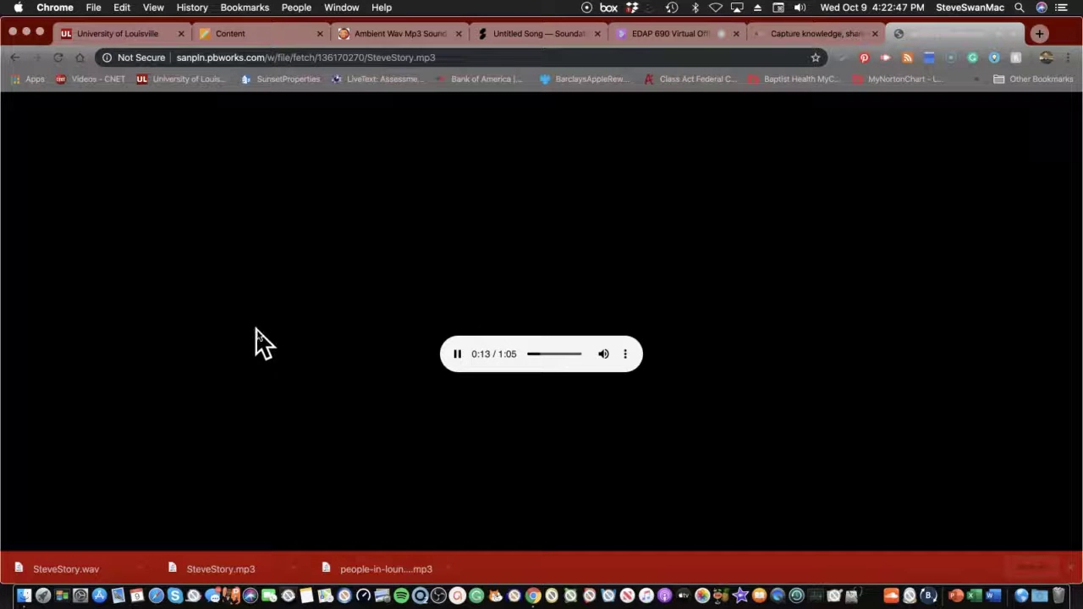
click(460, 358)
click(777, 36)
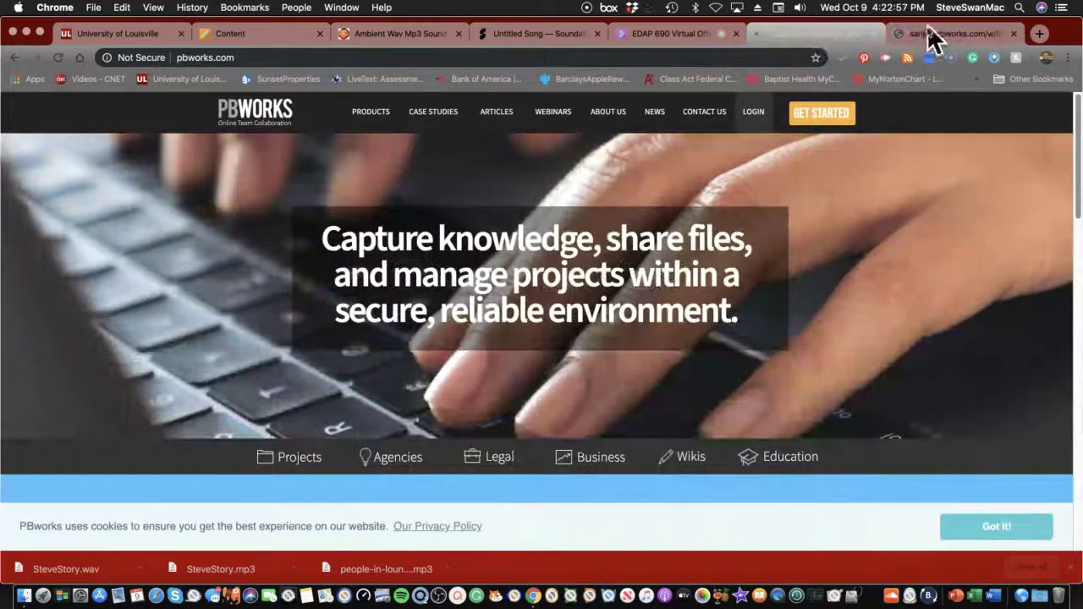
click(931, 34)
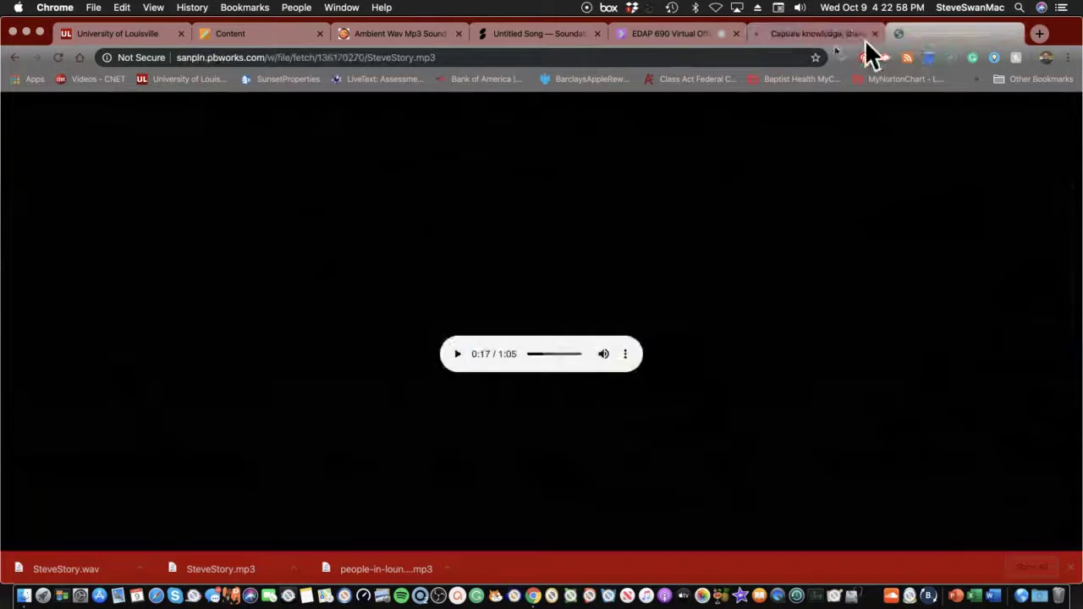
click(16, 58)
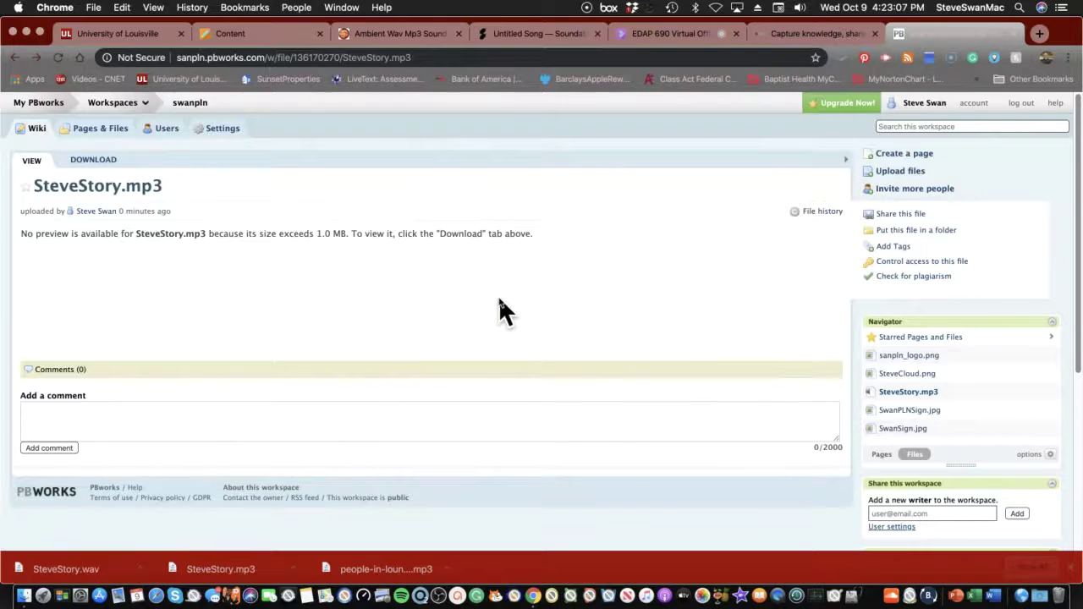
- Open the Resilience page from the workspace's pages and files list
click(98, 135)
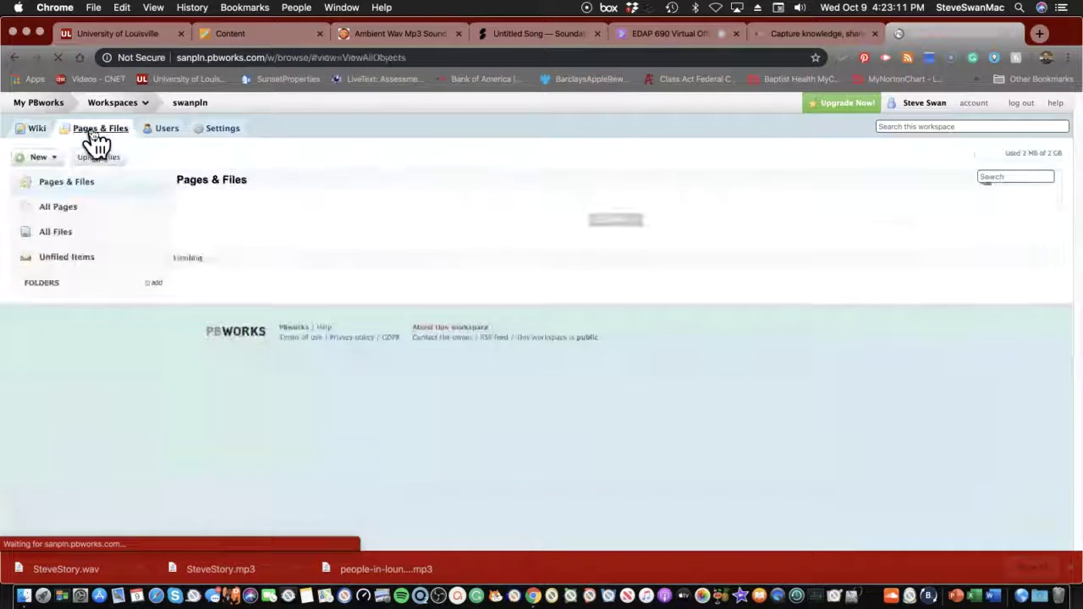
scroll(226, 296, down, 2)
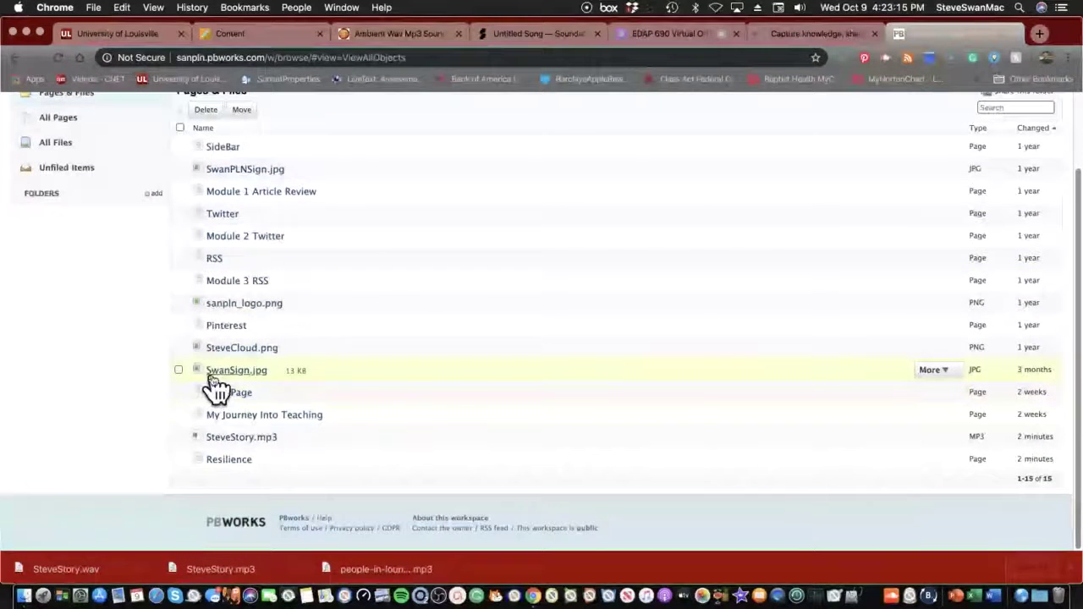
click(216, 464)
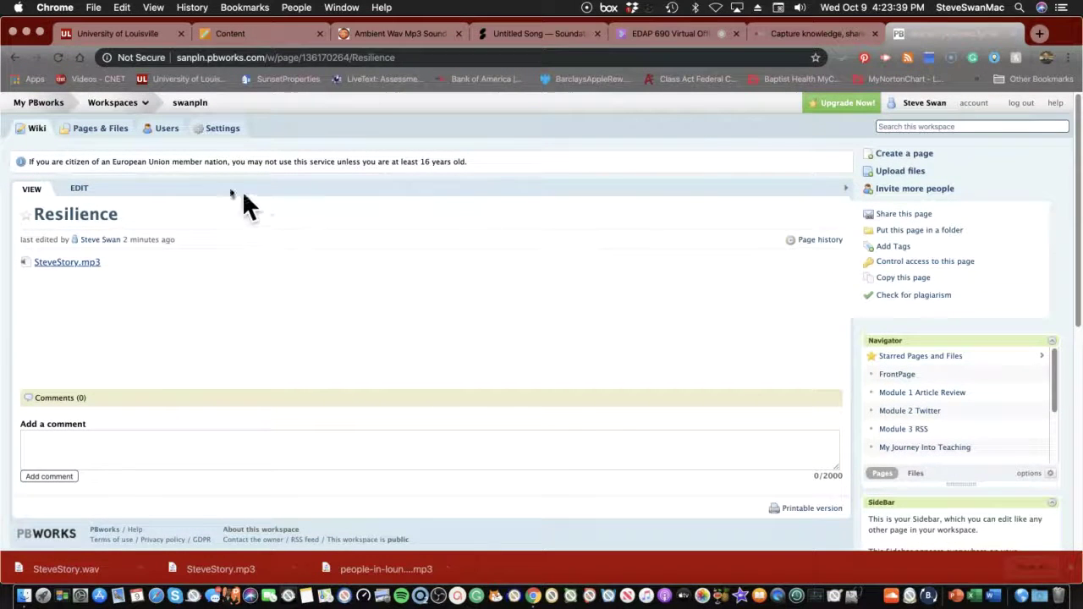
- Edit the Resilience page and upload SteveStory.wav from the EDAP690Recordings folder to the workspace files
click(80, 189)
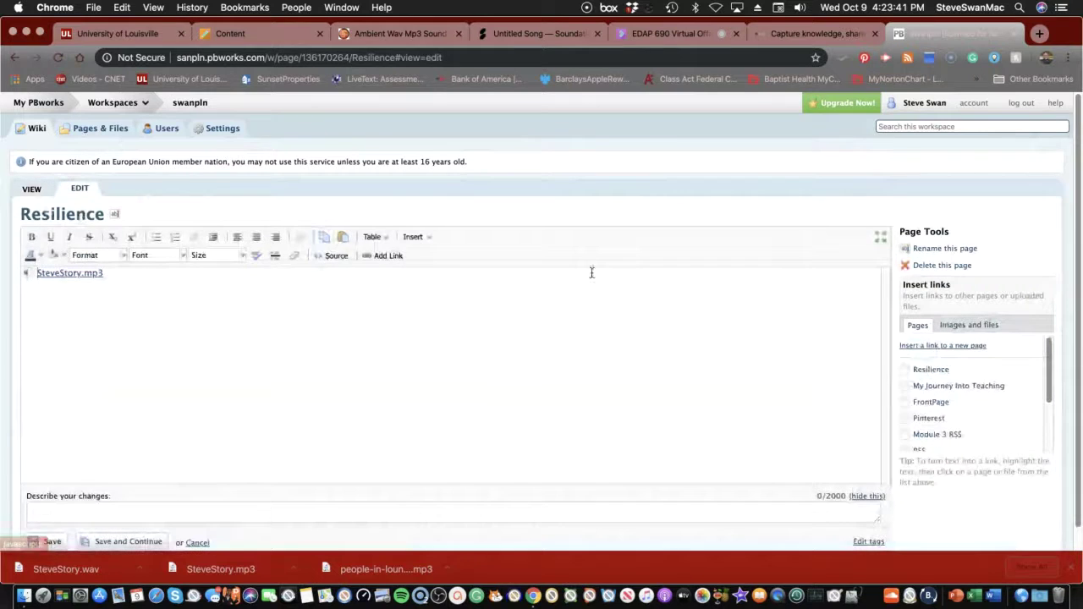
click(966, 329)
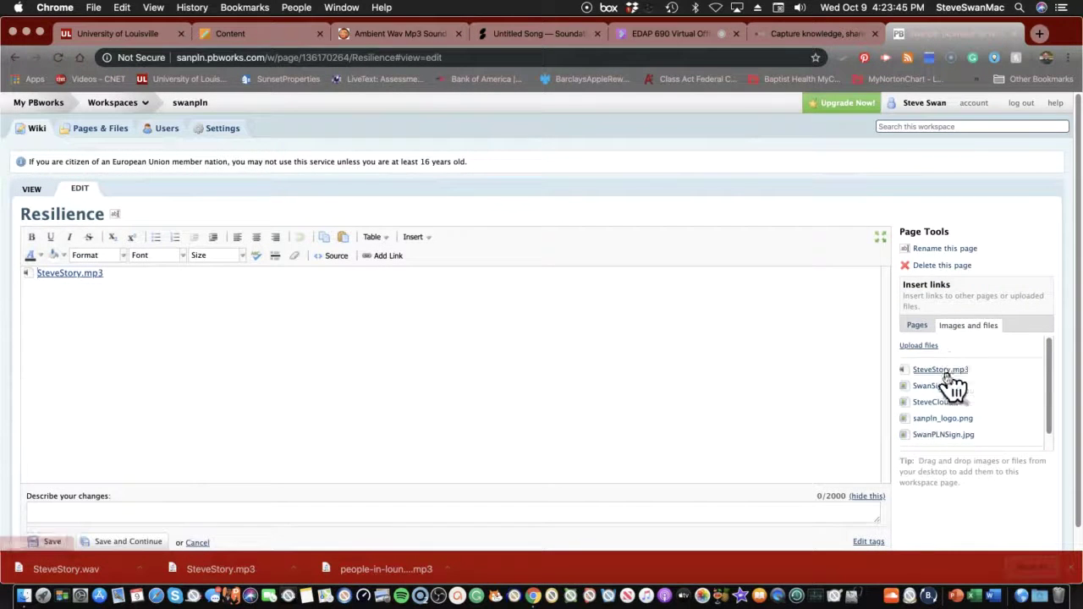
click(919, 347)
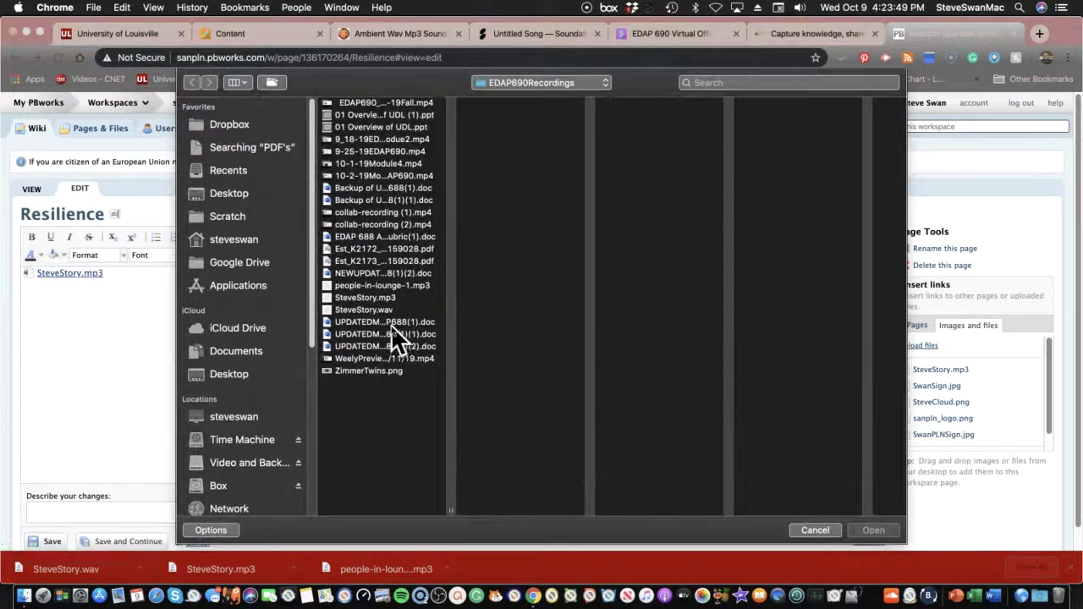
click(368, 311)
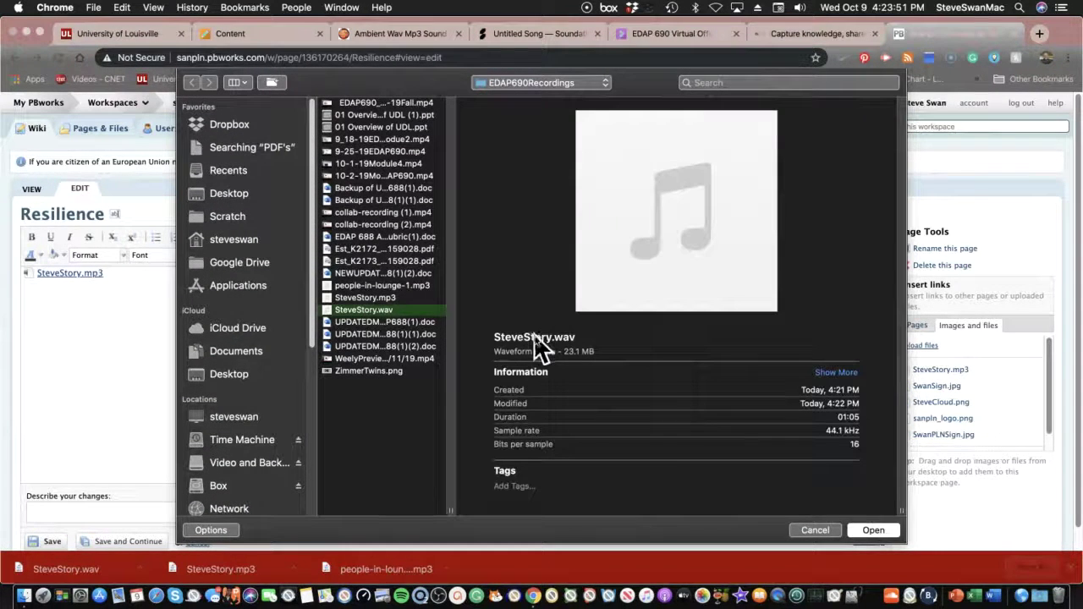
click(873, 530)
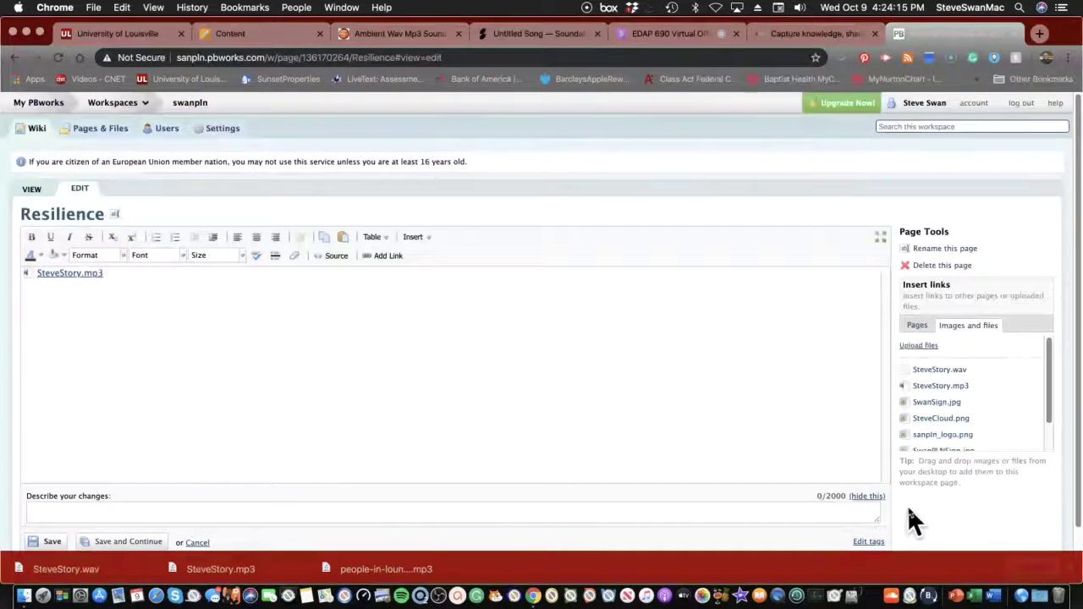
- Point the SteveStory.mp3 link in the Resilience page to the uploaded SteveStory.wav file
drag(935, 453, 1020, 432)
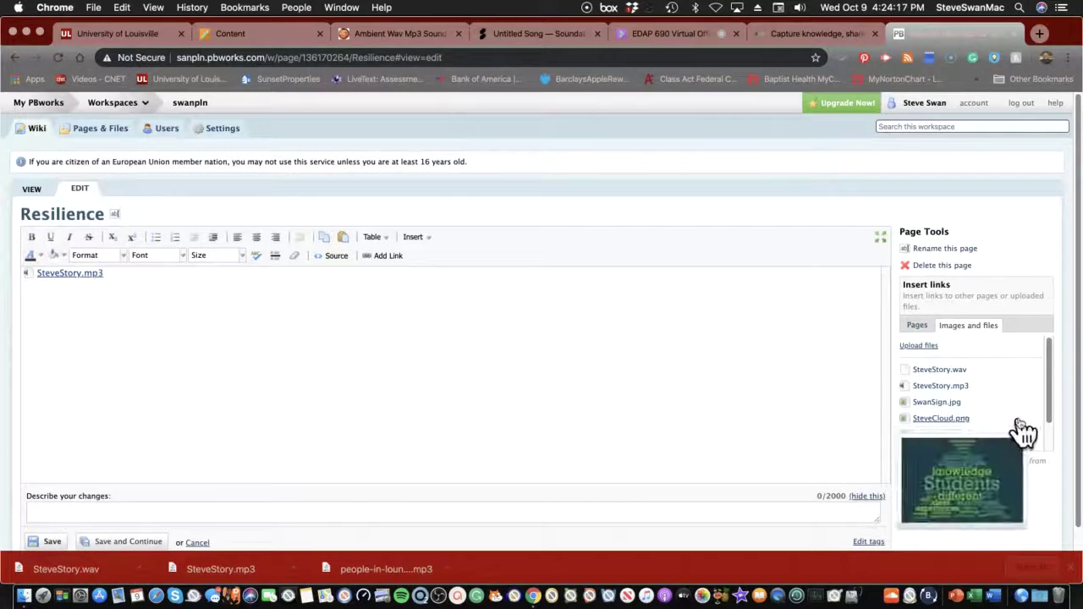
mouse_move(995, 426)
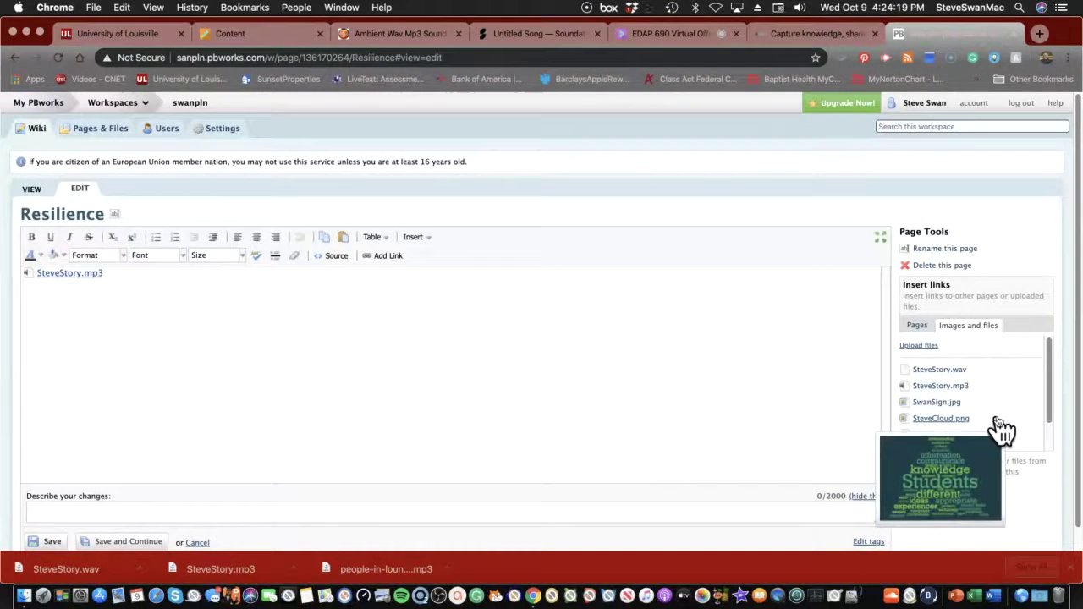
mouse_move(1050, 391)
mouse_down()
mouse_move(1053, 434)
mouse_move(1057, 387)
mouse_up()
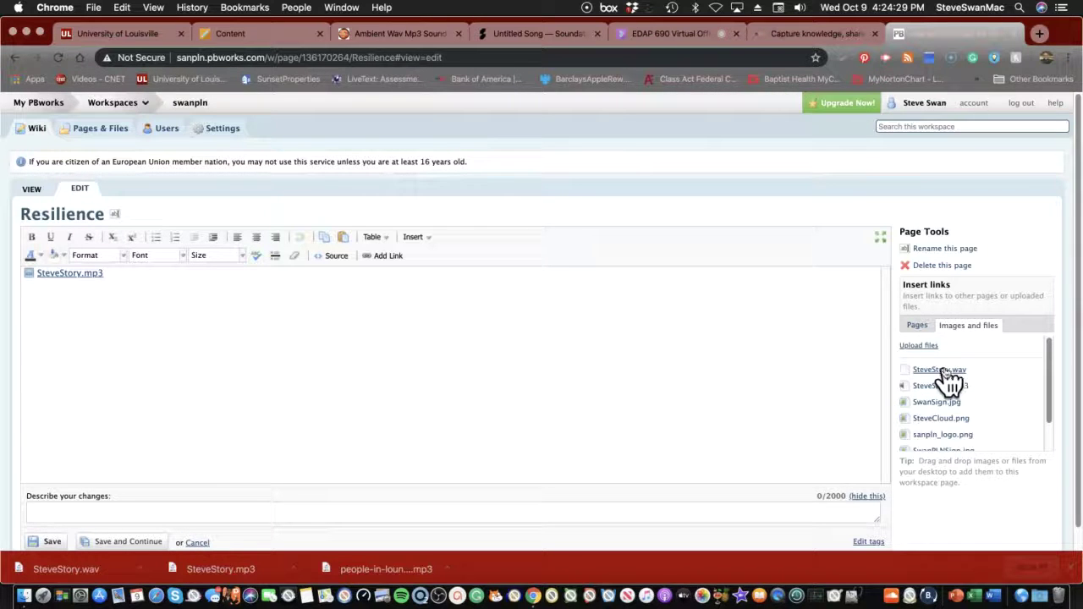
click(732, 365)
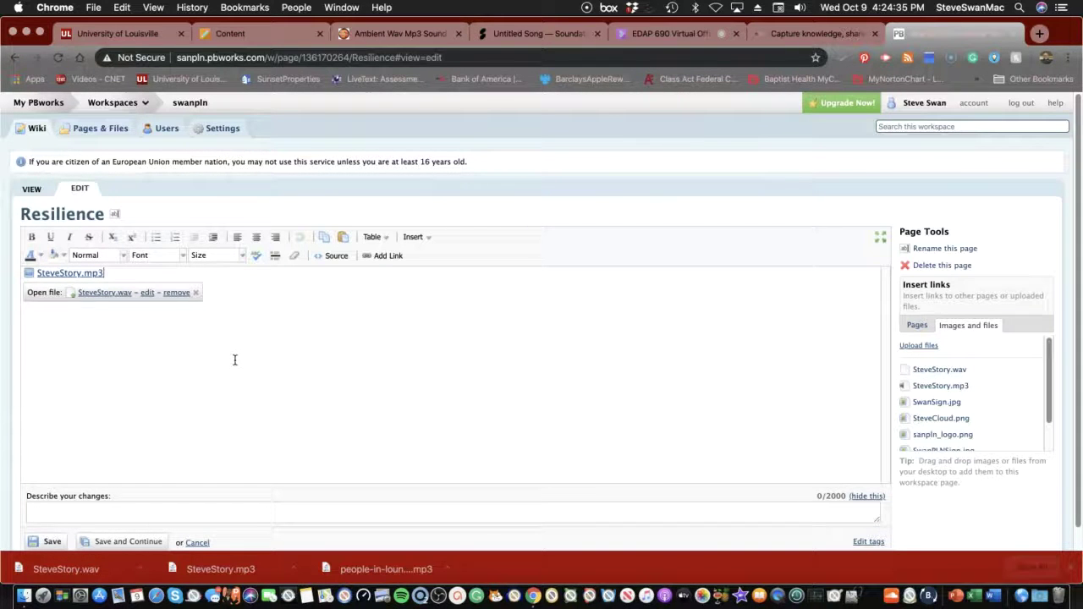
- Open the linked SteveStory.wav file page and return to the swanpln workspace's front page
click(103, 292)
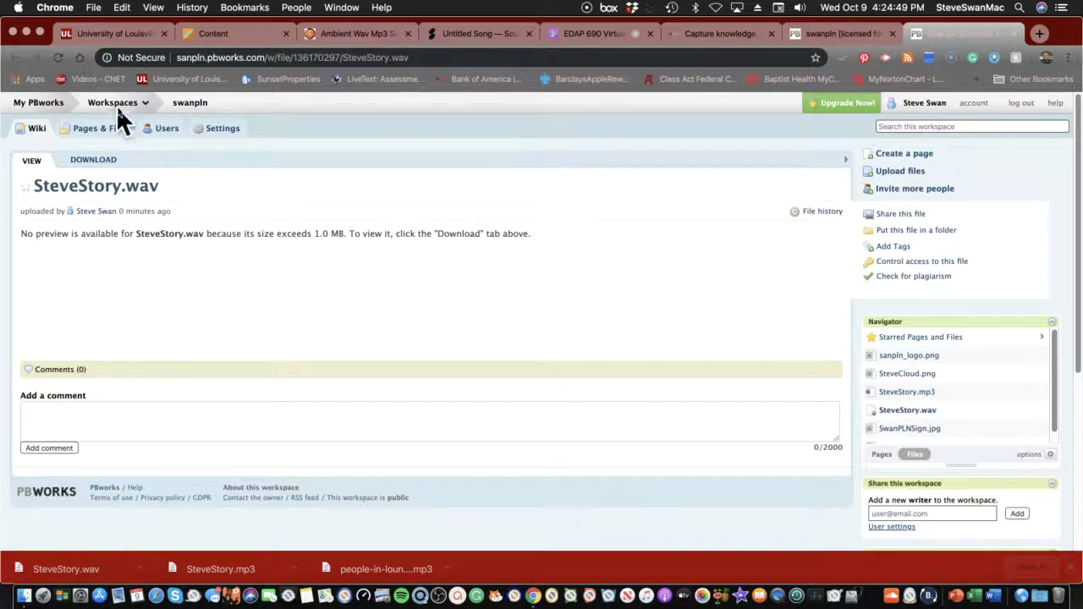
click(191, 103)
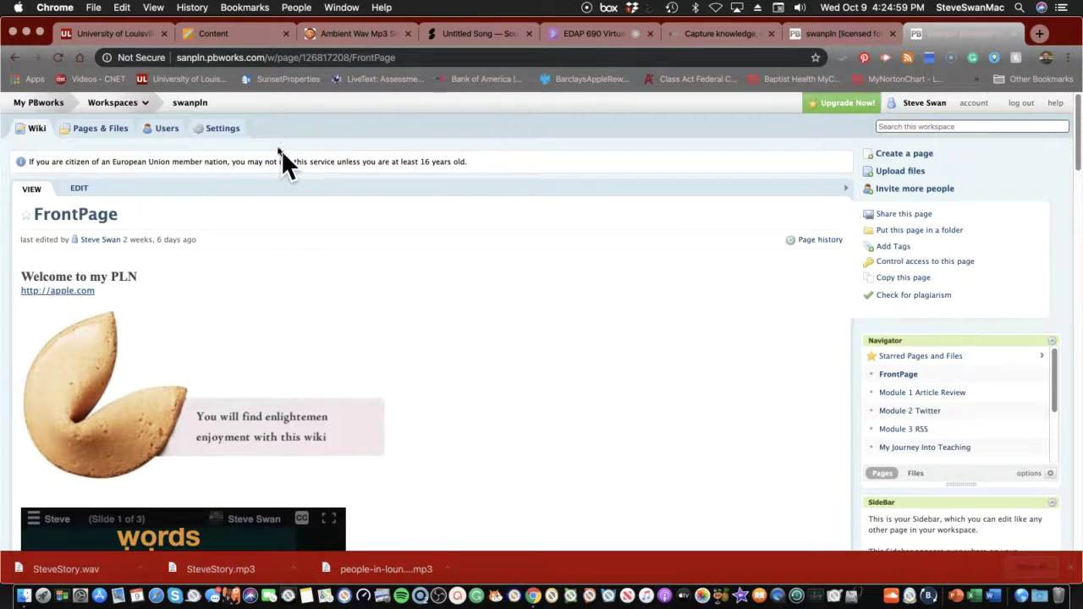
- Switch to the Blackboard course and look over the Module 5: Creating an Audio Story content
click(244, 35)
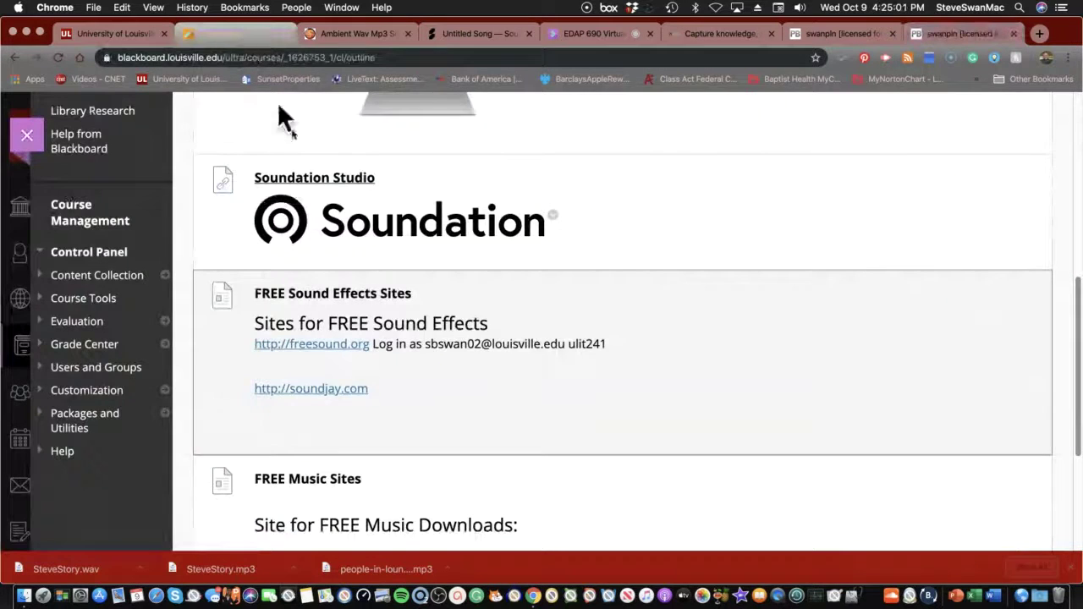
scroll(358, 283, down, 3)
scroll(363, 283, up, 8)
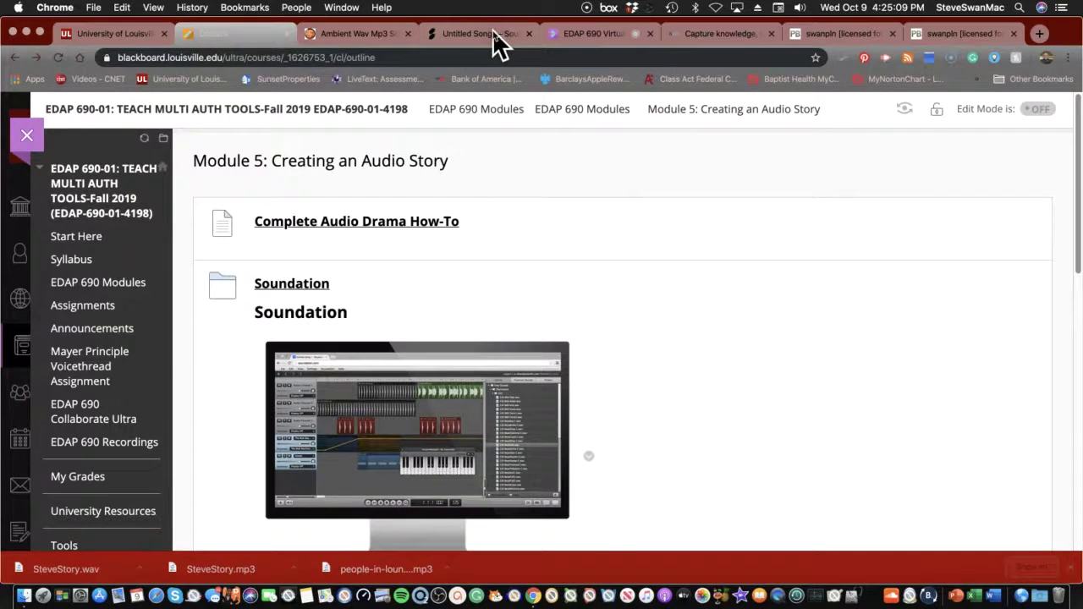
- Switch to the Soundation project and turn off the automation display on Audio Channels 1, 2 and 3
click(493, 34)
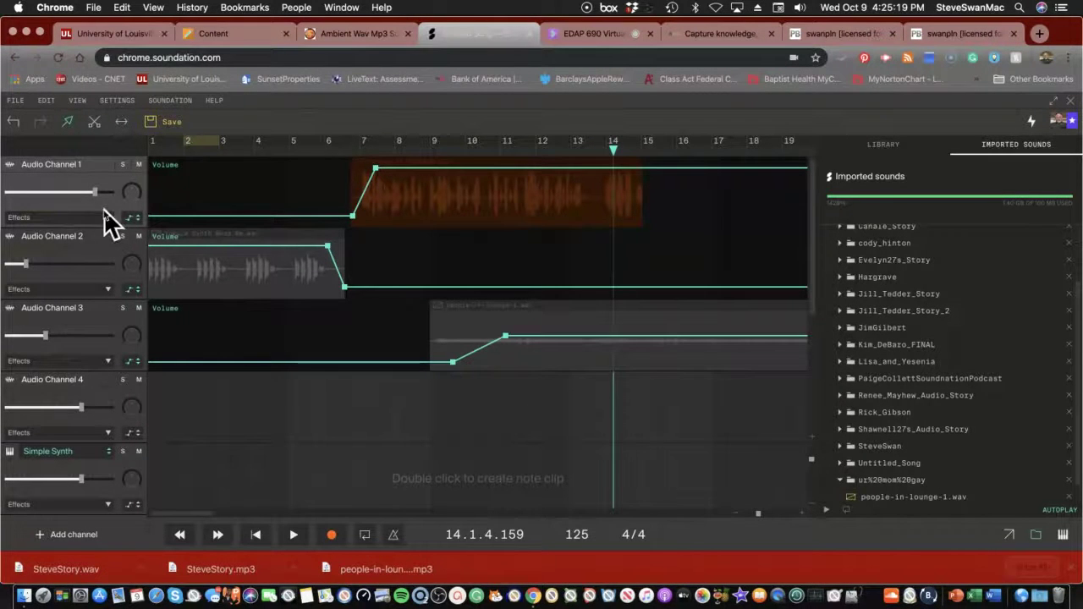
click(136, 219)
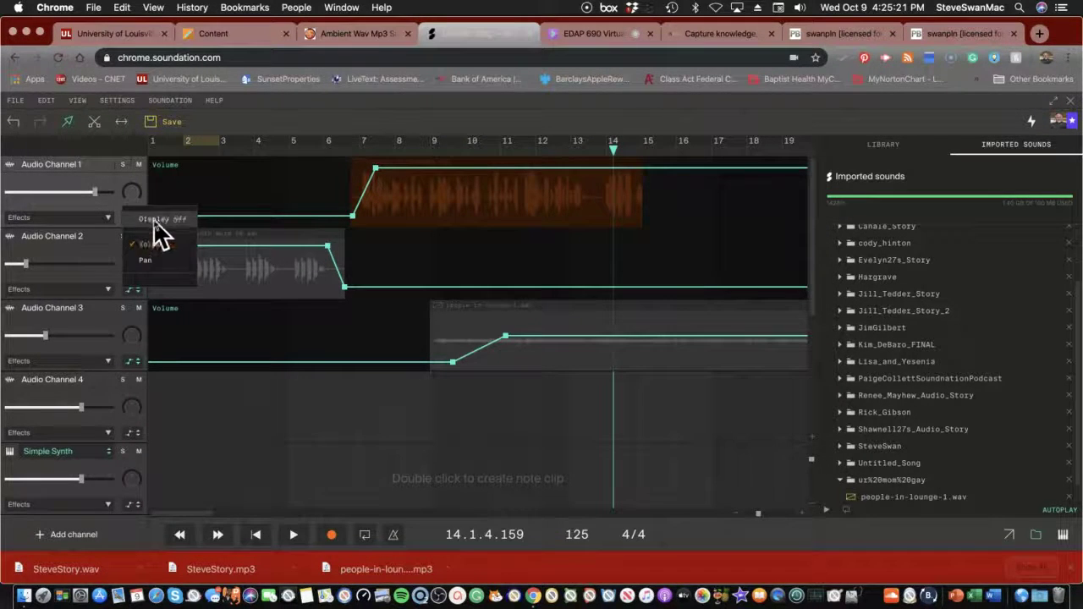
click(153, 221)
click(136, 292)
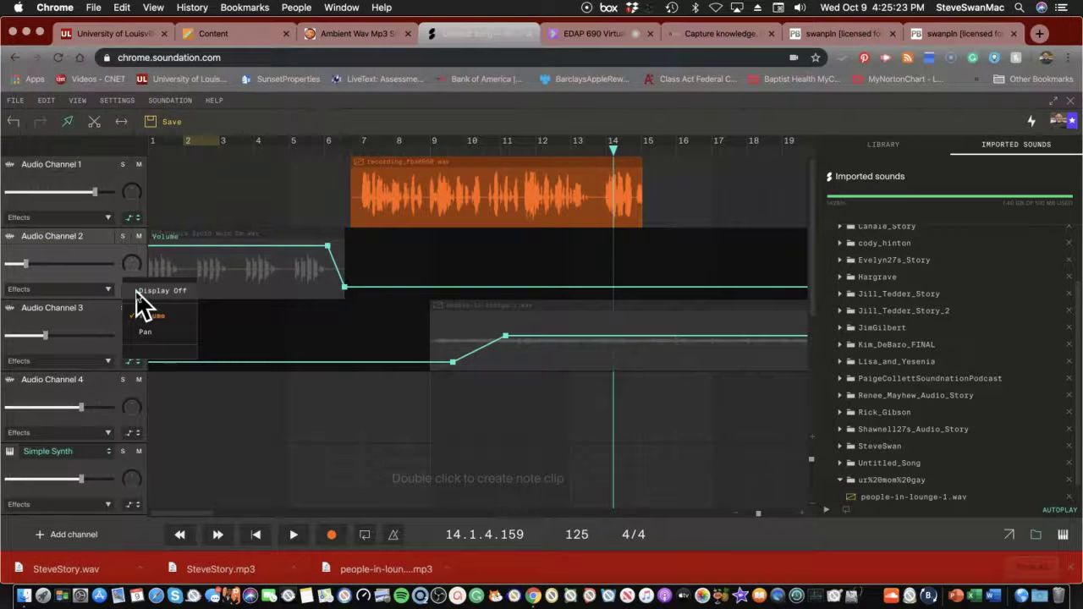
click(153, 289)
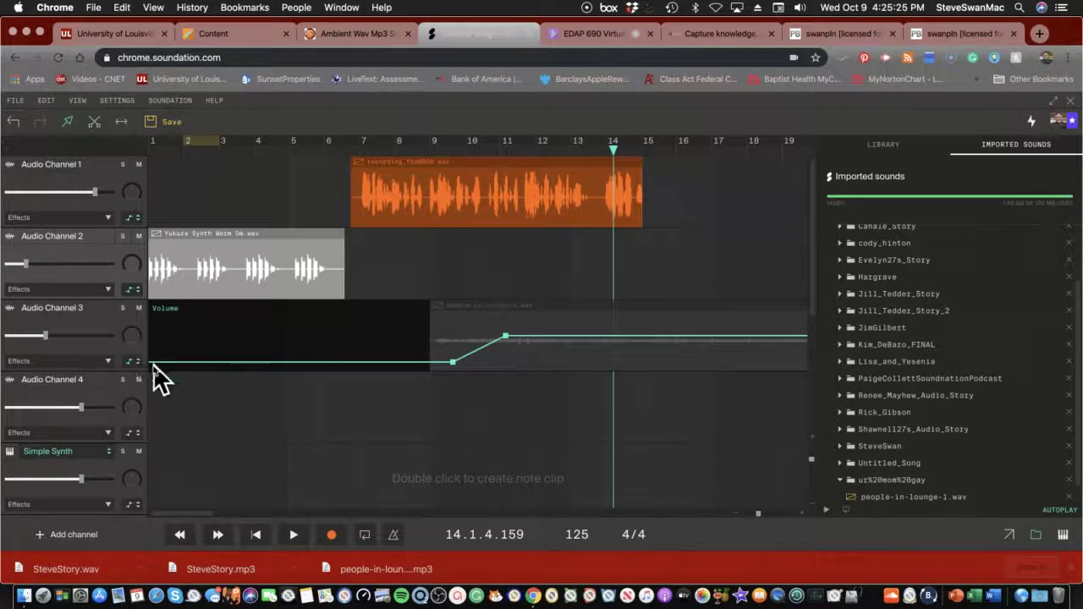
click(137, 362)
click(155, 362)
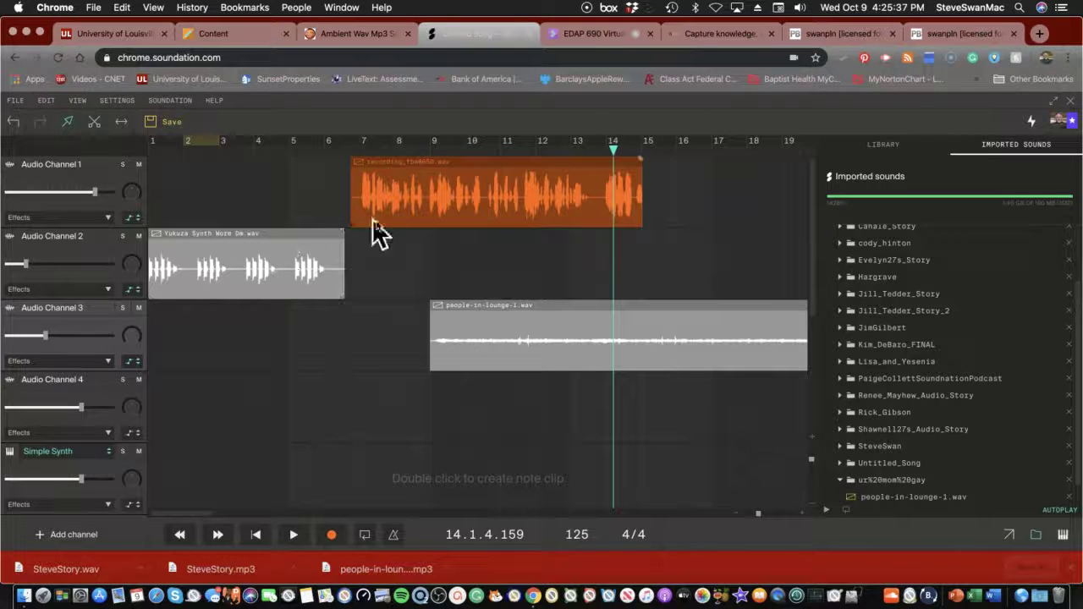
- Move the Audio Channel 1 recording to the end of the Channel 2 clip and people-in-lounge-1.wav to about bar 7, including their automation data
mouse_move(406, 220)
mouse_down()
mouse_move(384, 204)
mouse_move(394, 204)
mouse_up()
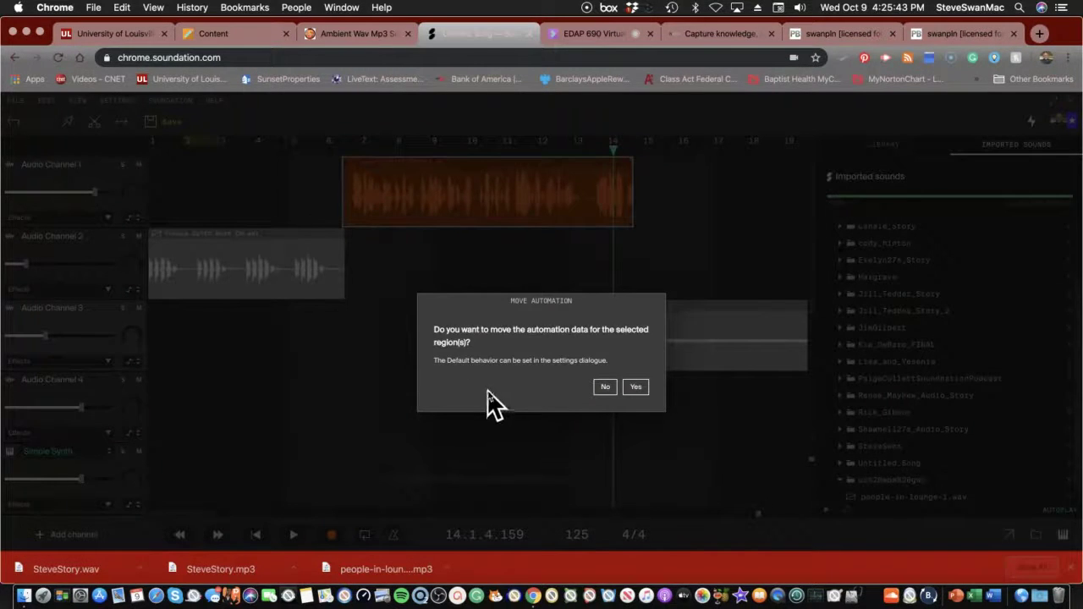
click(634, 387)
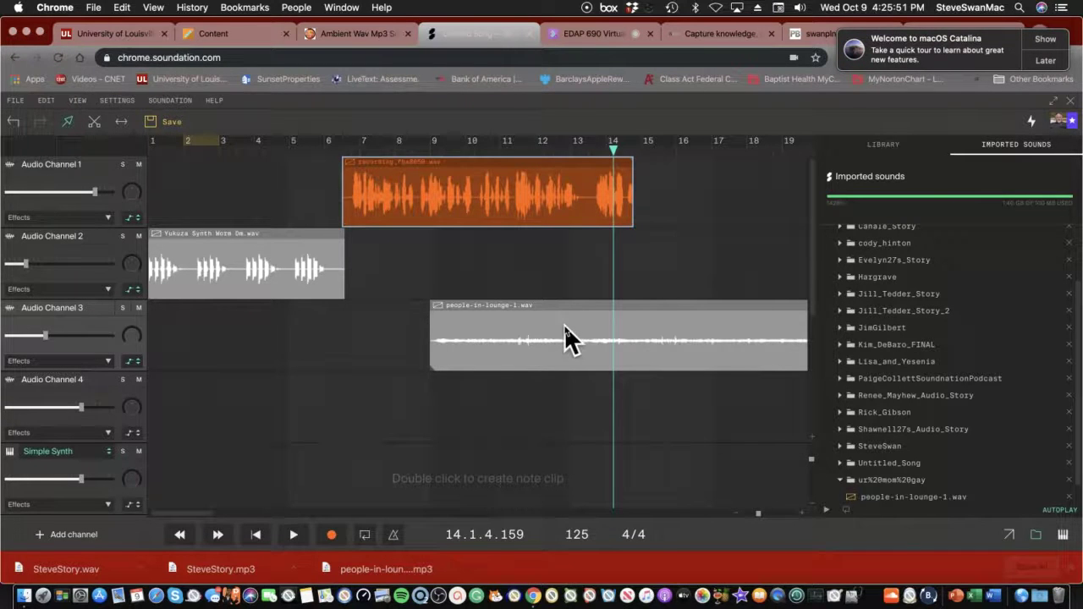
drag(550, 305, 489, 307)
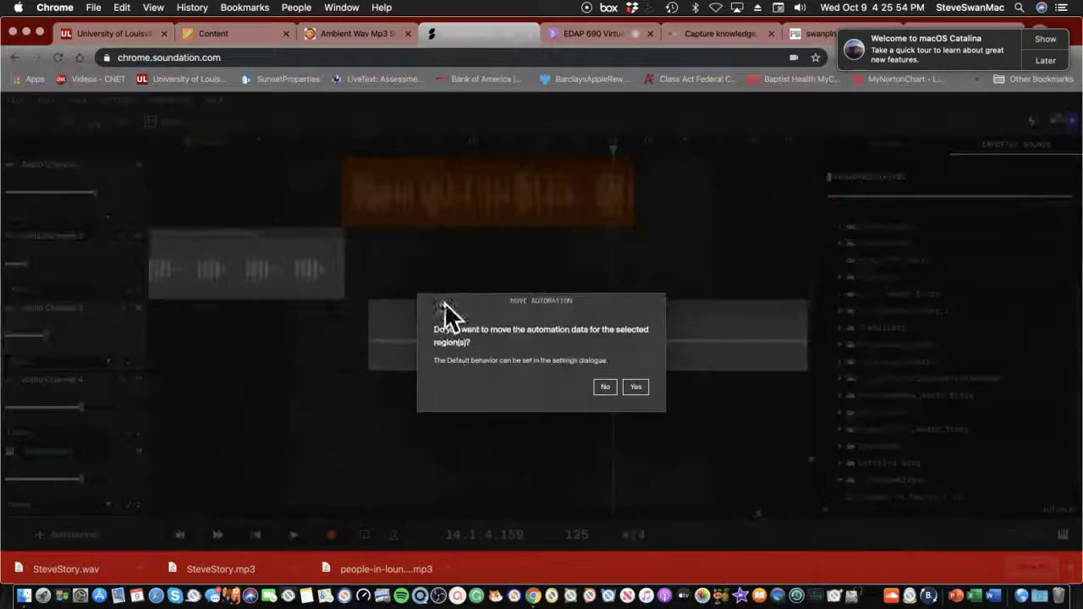
click(633, 388)
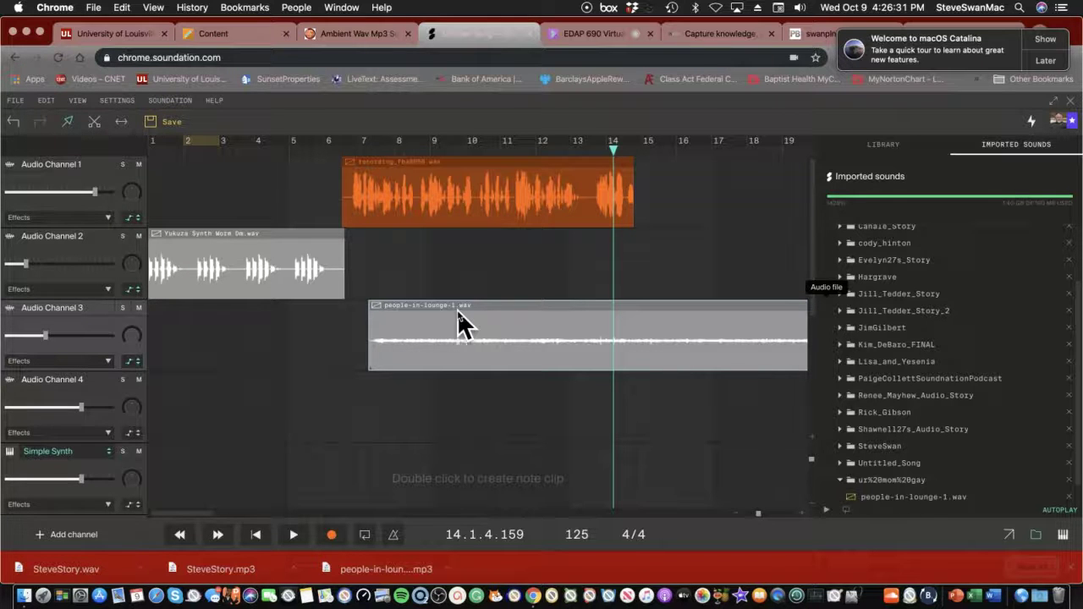
- Display Audio Channel 1's pan automation and add two pan points over the first part of the recording
click(136, 220)
click(171, 247)
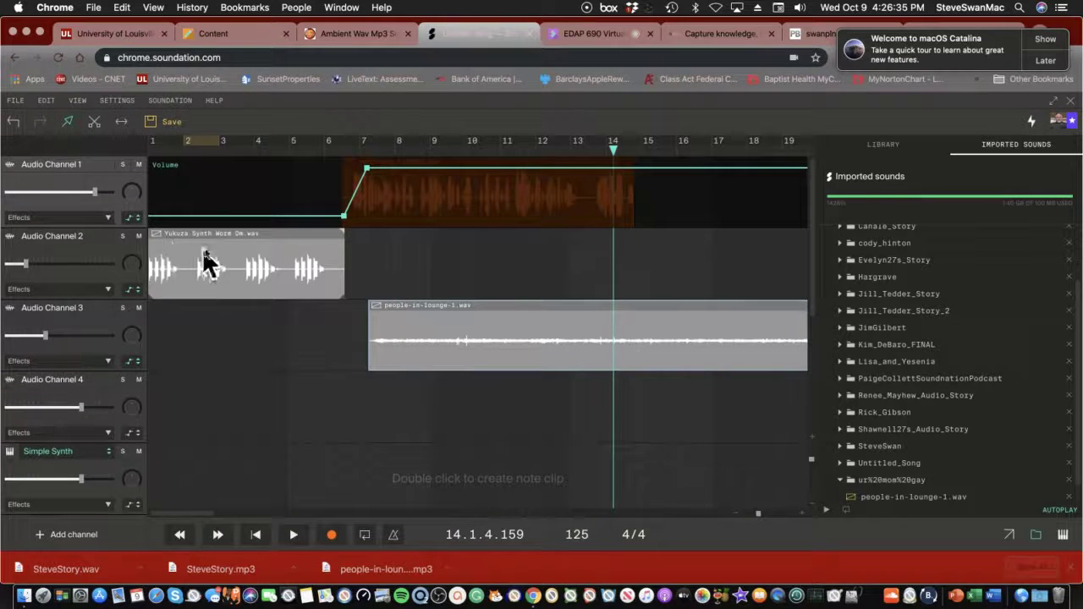
click(134, 219)
click(149, 262)
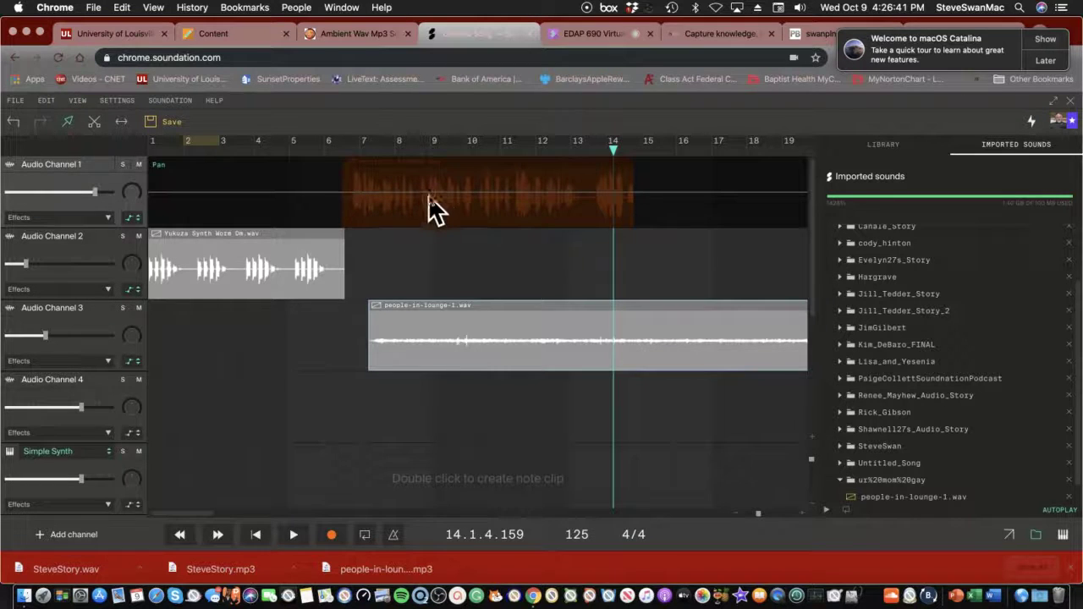
mouse_move(428, 198)
mouse_down()
mouse_move(373, 181)
mouse_move(371, 198)
mouse_move(374, 185)
mouse_move(421, 201)
mouse_move(417, 186)
mouse_up()
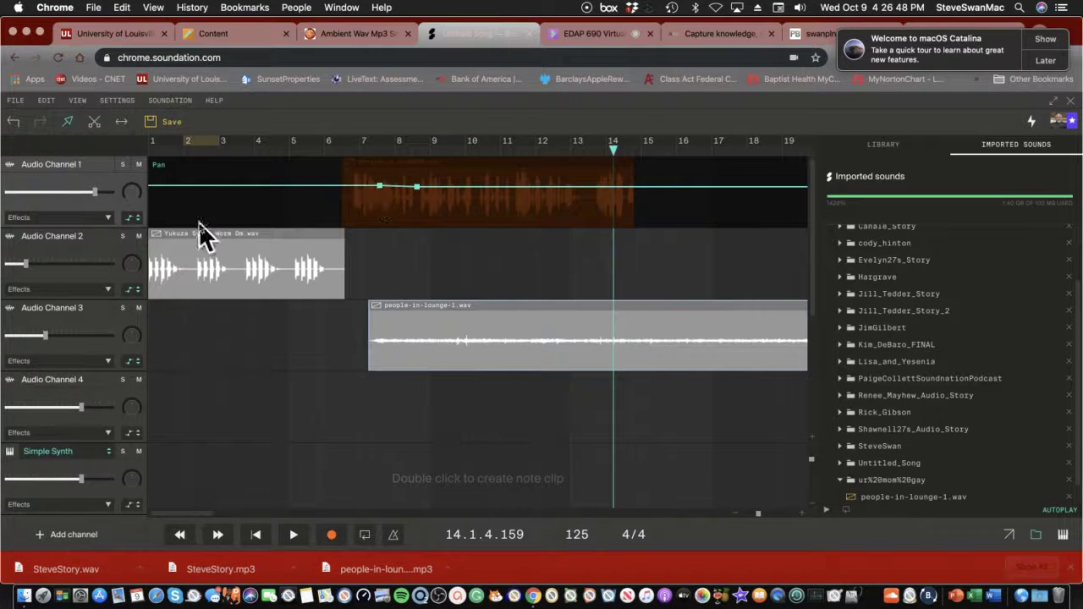
- Review Audio Channel 1's volume automation again and turn its automation display off
click(129, 219)
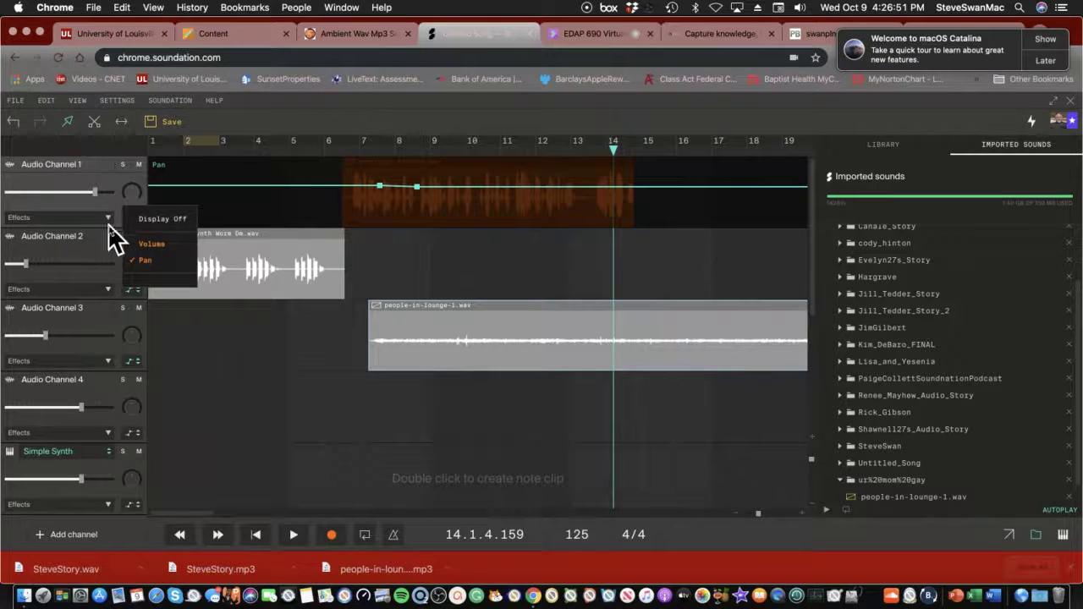
click(146, 245)
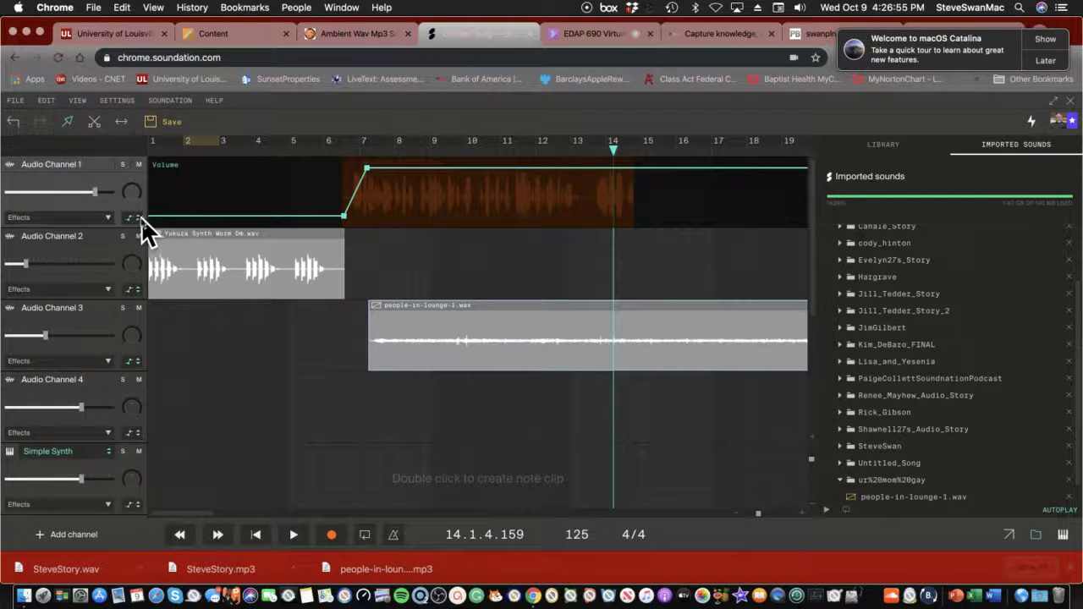
click(135, 219)
click(159, 256)
click(137, 220)
click(144, 227)
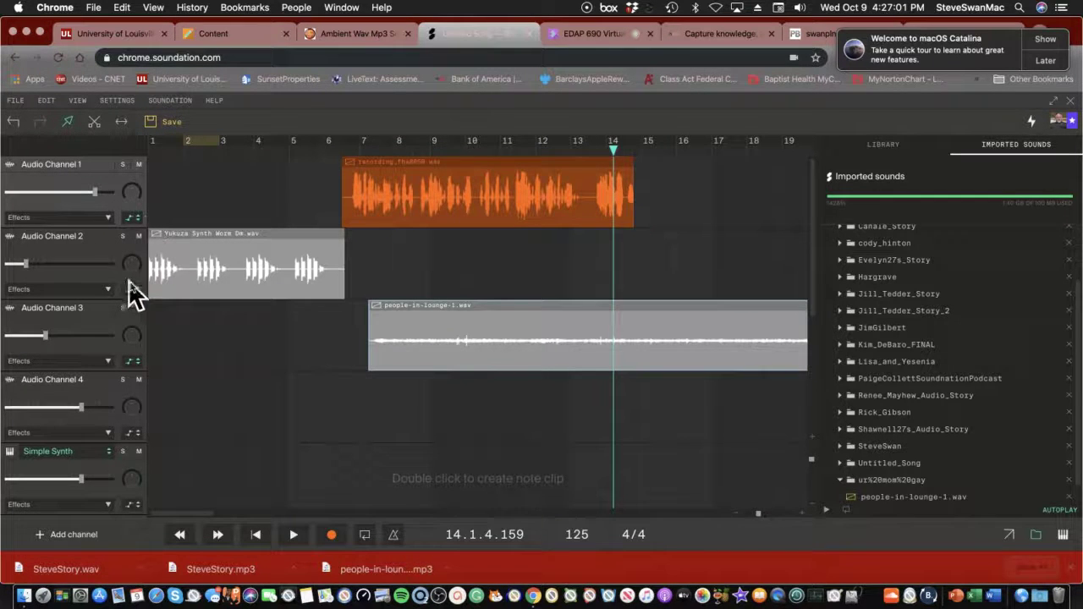
- Add a Reverb effect to Audio Channel 1 and select its recording clip
click(107, 219)
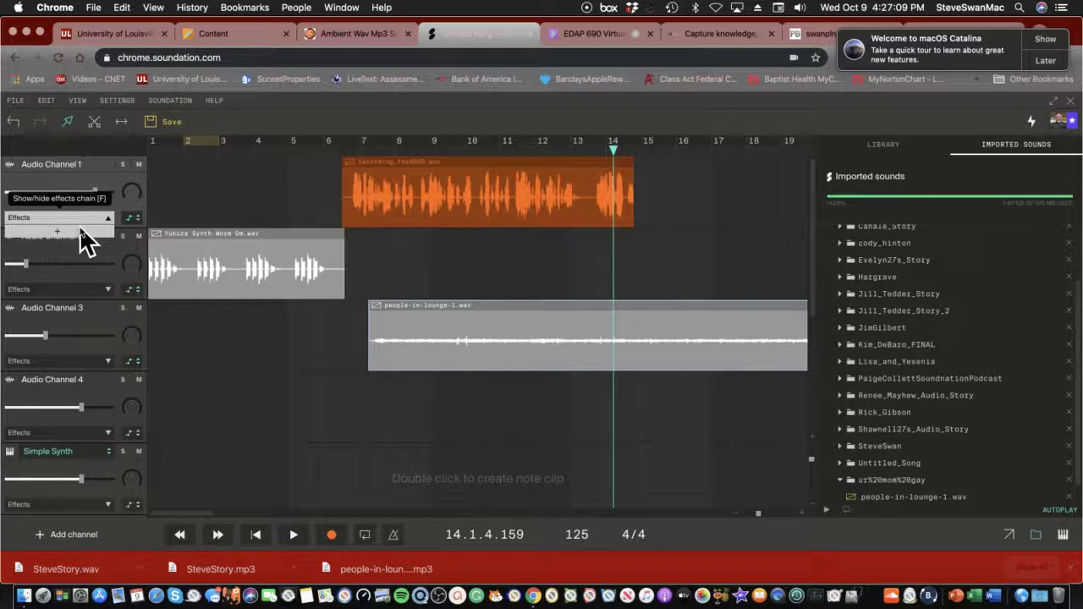
click(57, 231)
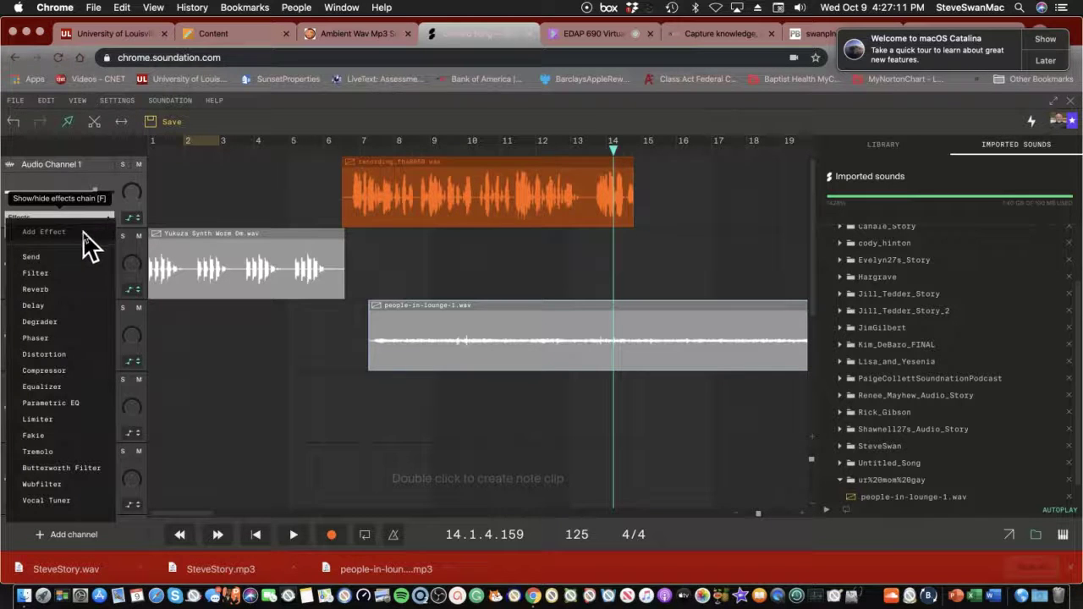
click(36, 290)
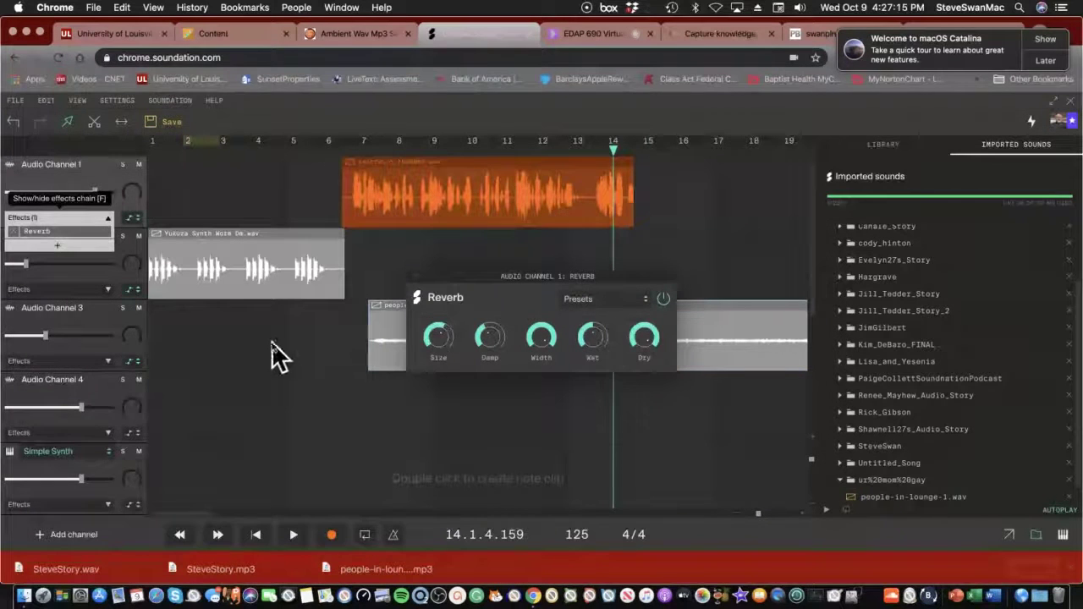
mouse_move(640, 339)
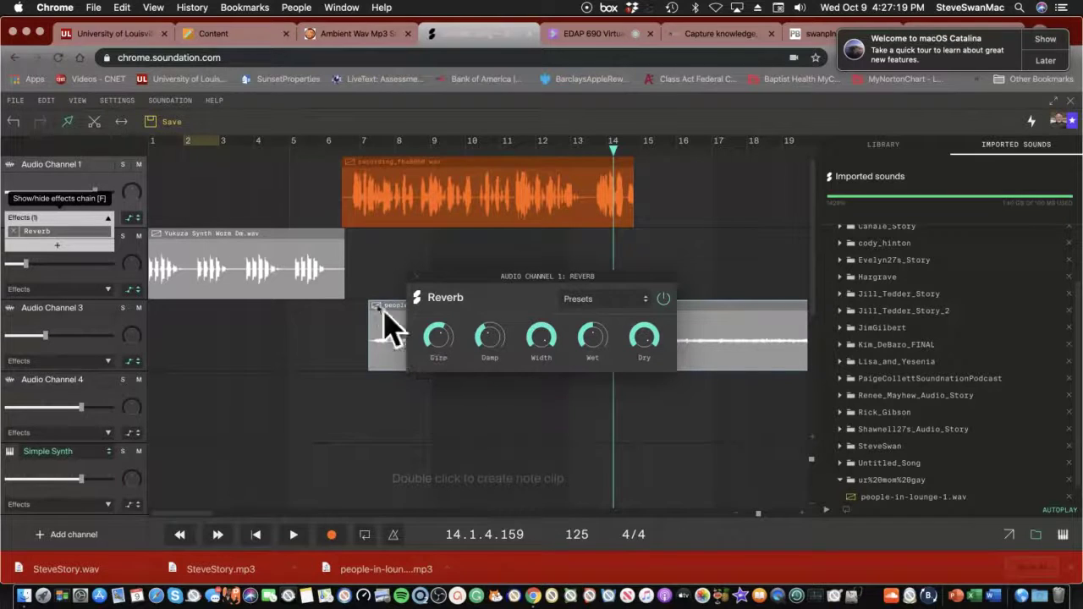
click(368, 206)
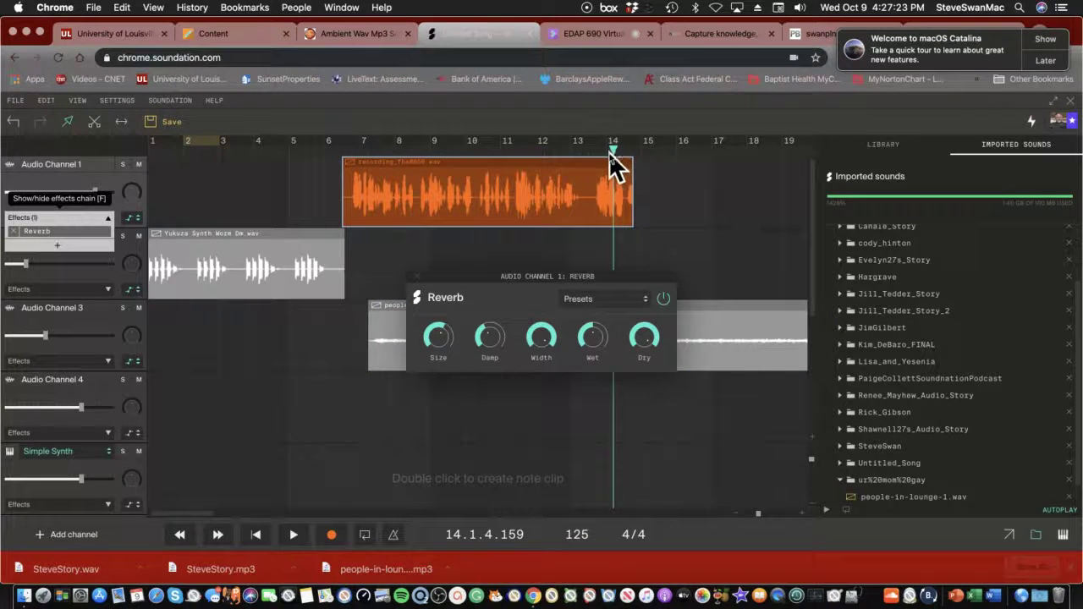
- Browse the Reverb presets without choosing one, and switch the effect off and back on
mouse_move(491, 342)
click(645, 301)
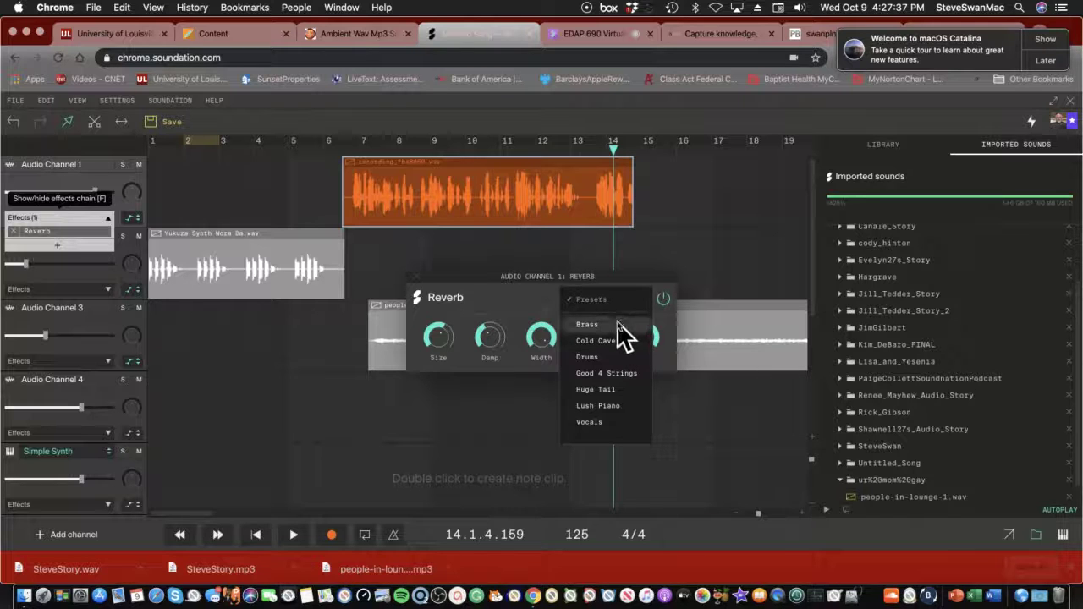
click(697, 433)
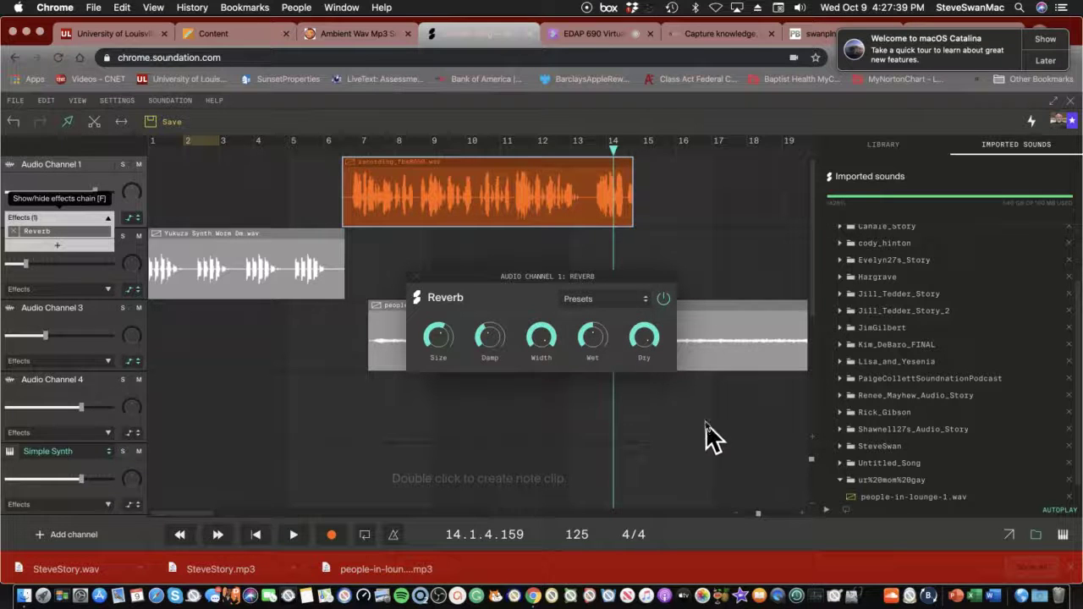
click(663, 300)
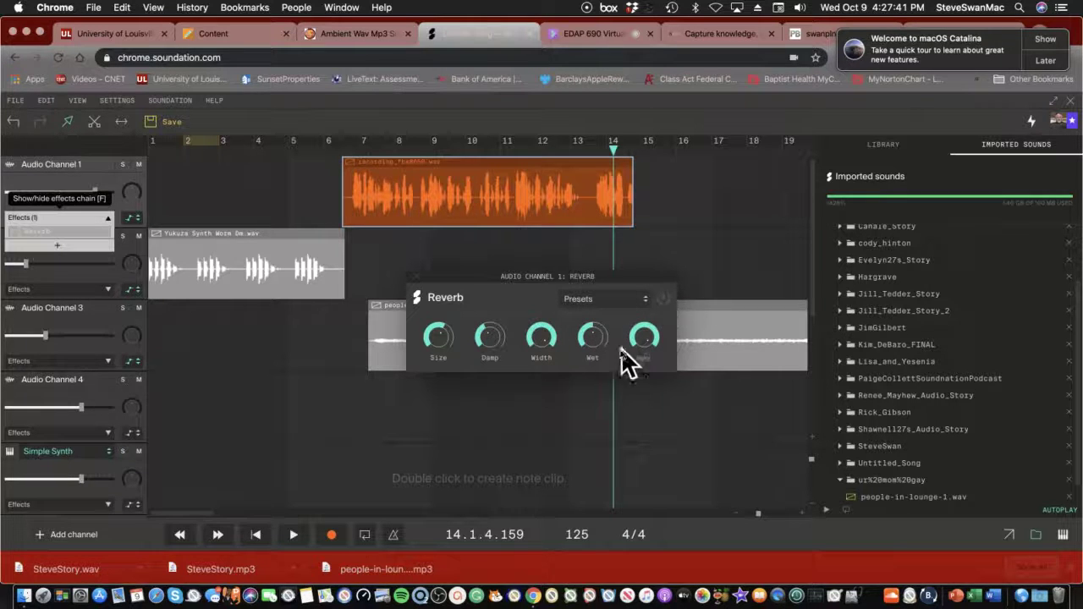
click(660, 298)
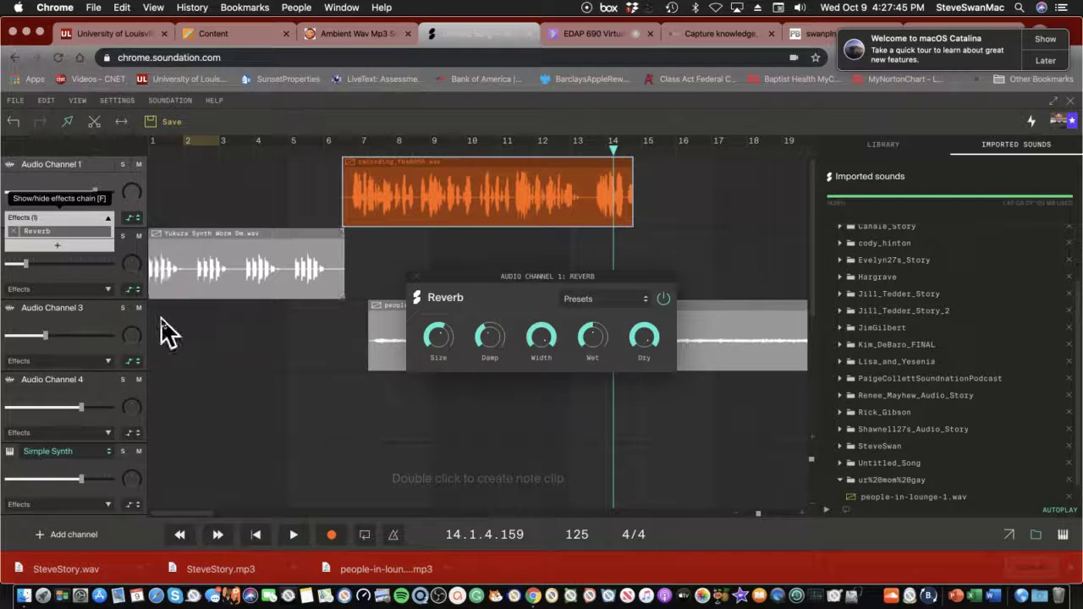
- View the further effects available for Audio Channel 1 and close the Reverb settings
click(54, 246)
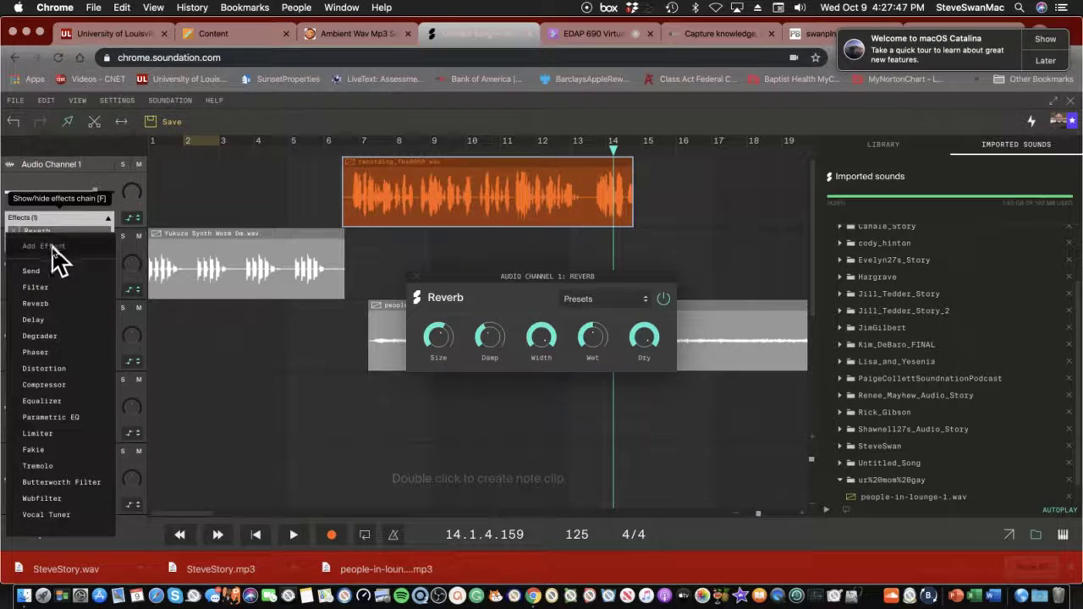
click(217, 383)
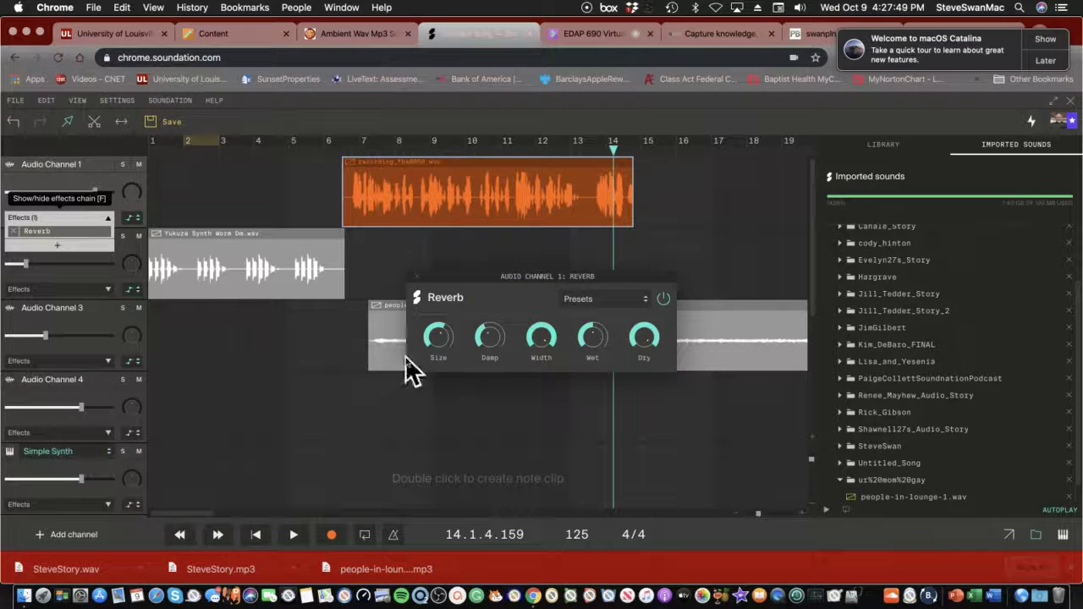
click(417, 281)
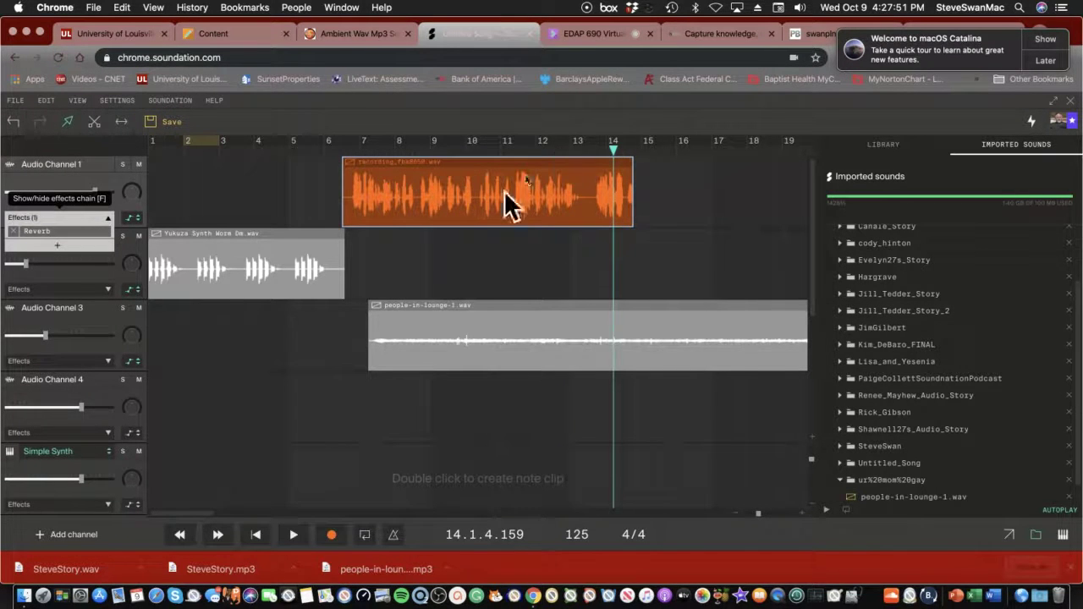
- Play the project from about bar 6 to hear the recording with Reverb, and stop playback
click(610, 147)
drag(610, 148, 328, 142)
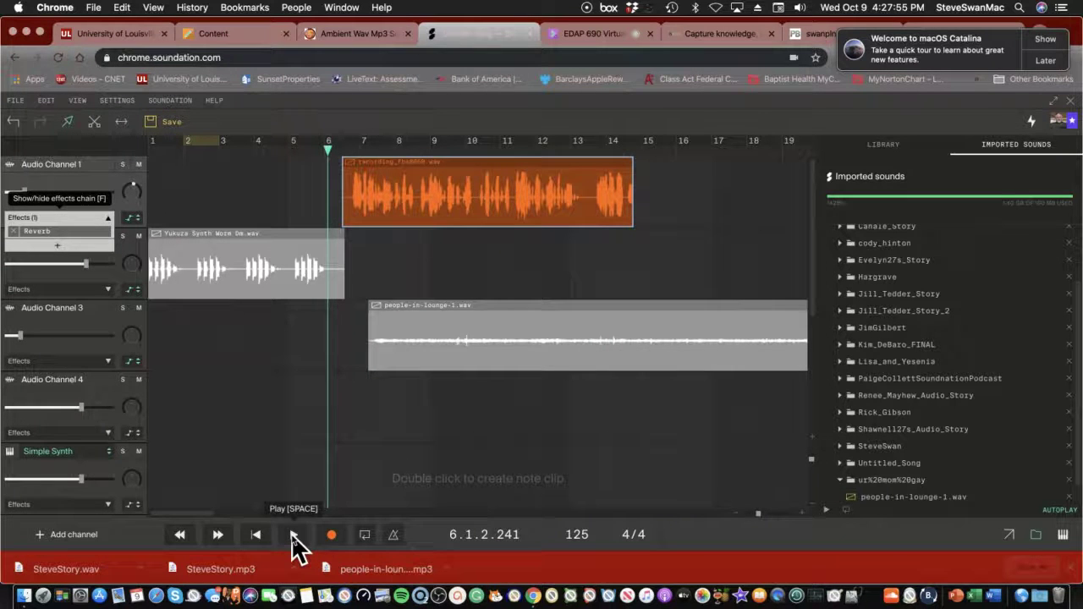
click(295, 533)
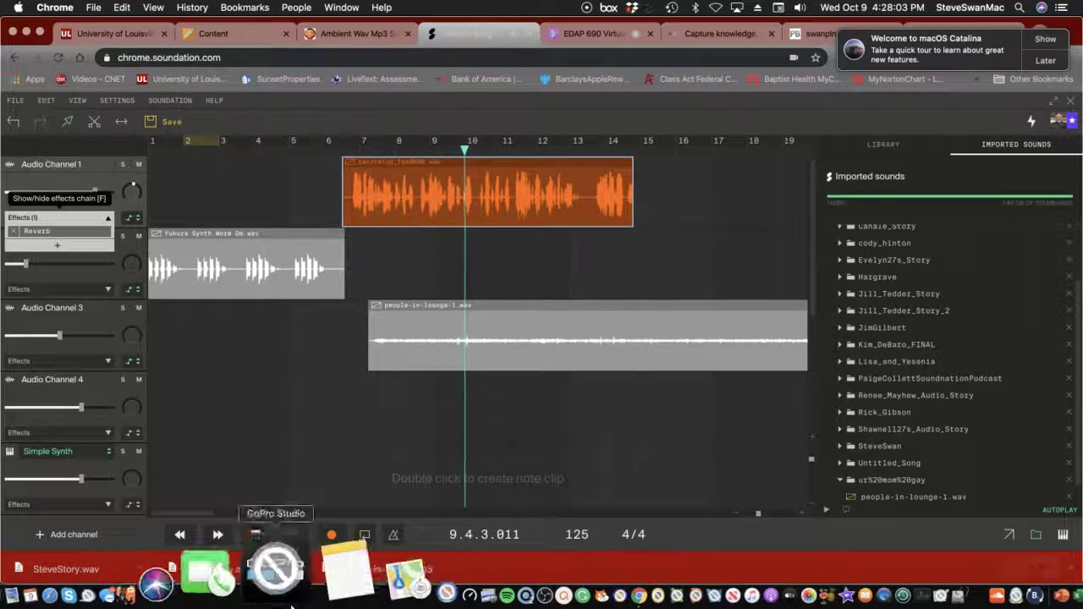
click(257, 536)
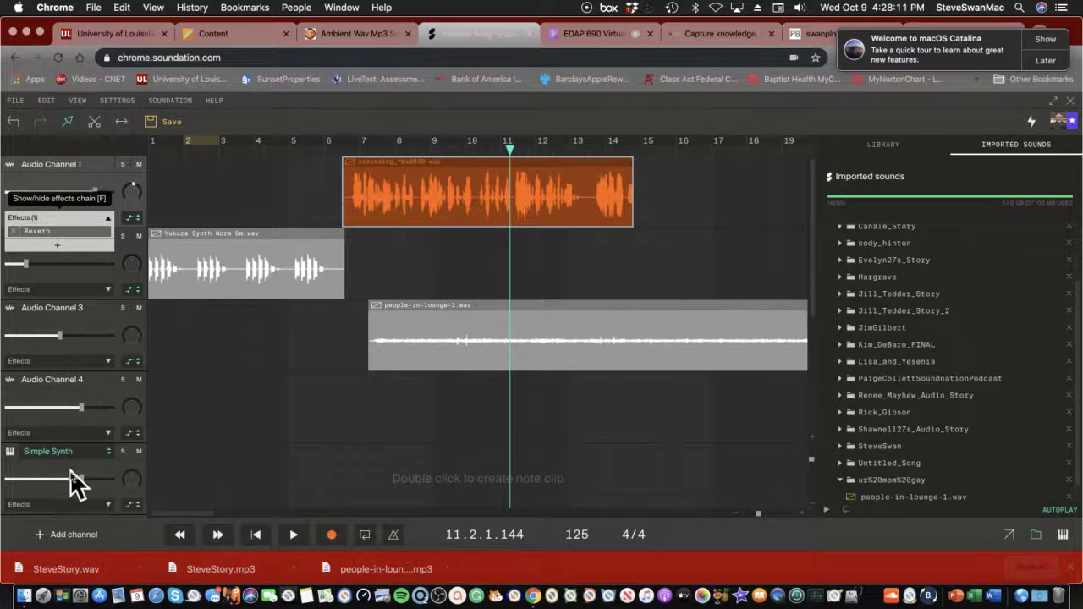
- View the list of effects that can be added to Audio Channel 1 without choosing one
click(59, 246)
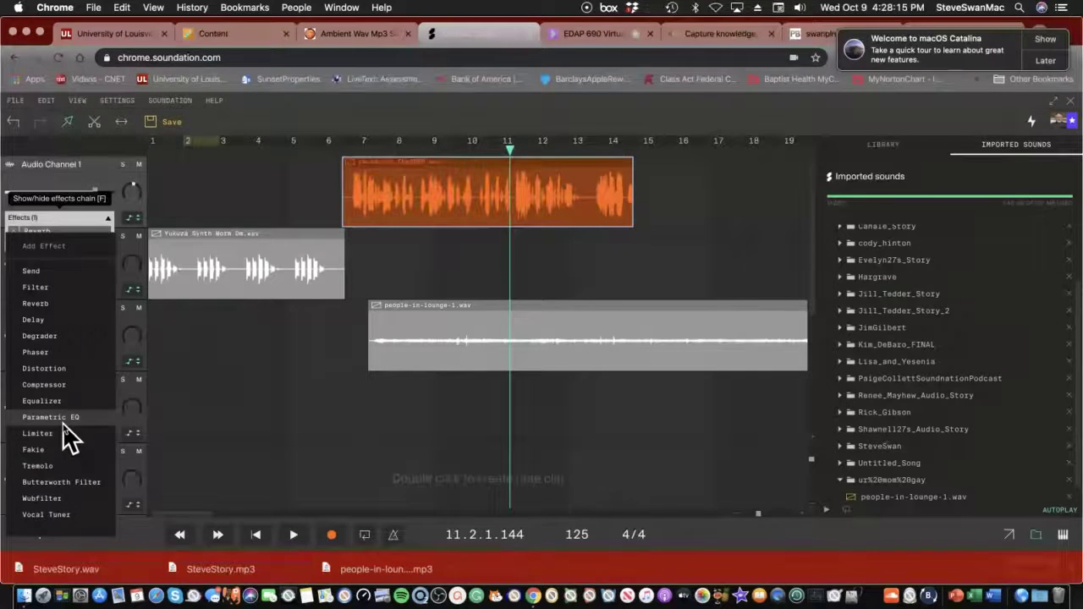
click(244, 380)
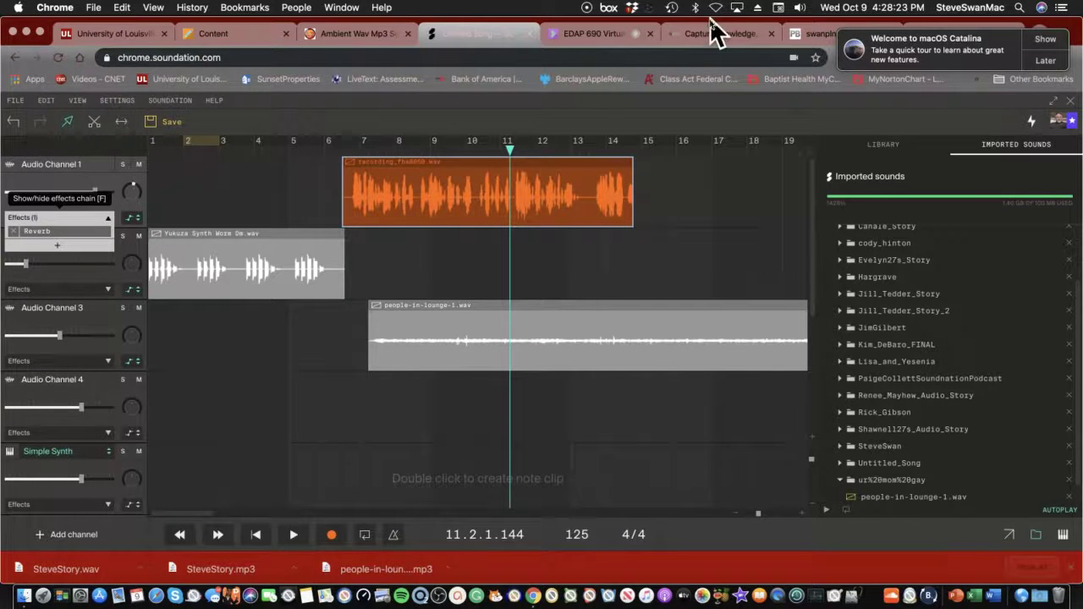
- Switch to the Blackboard Module 5 page and open joshwoodward.com from its list of free music sites
click(226, 36)
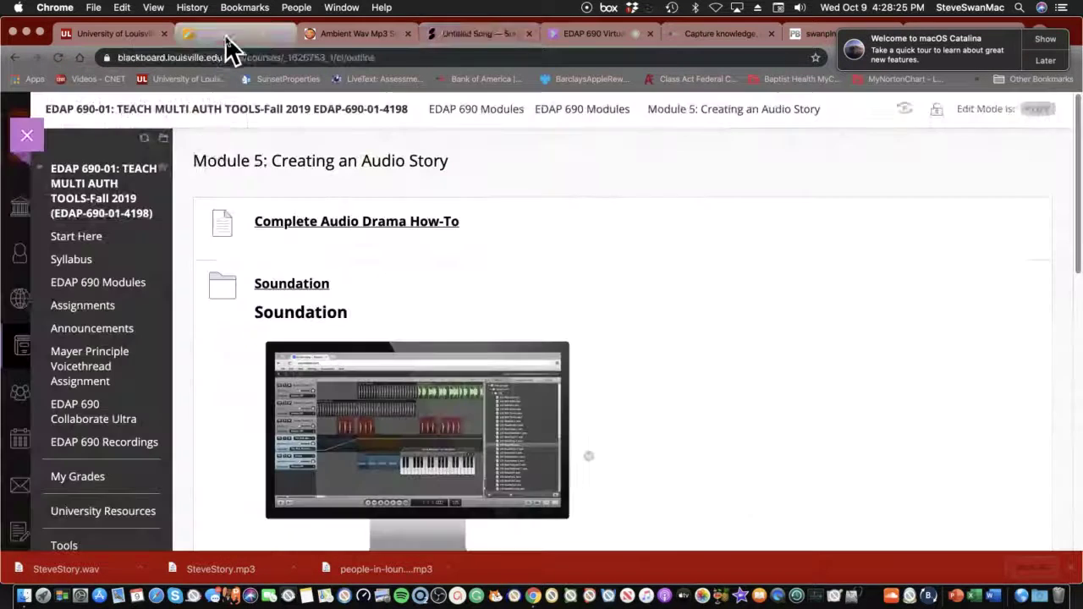
scroll(207, 350, down, 5)
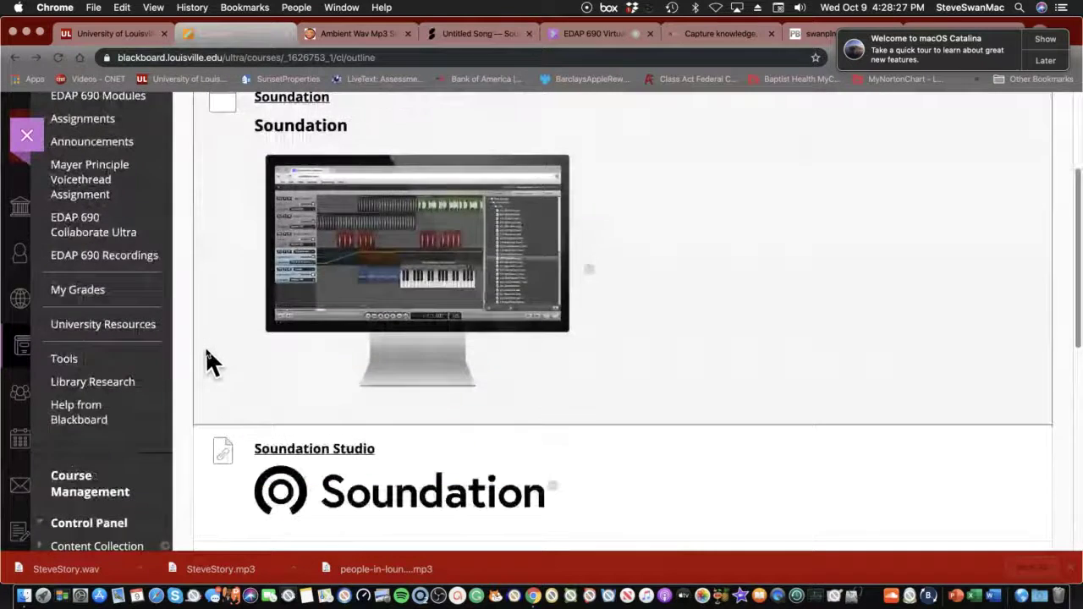
scroll(206, 345, down, 10)
scroll(207, 349, down, 2)
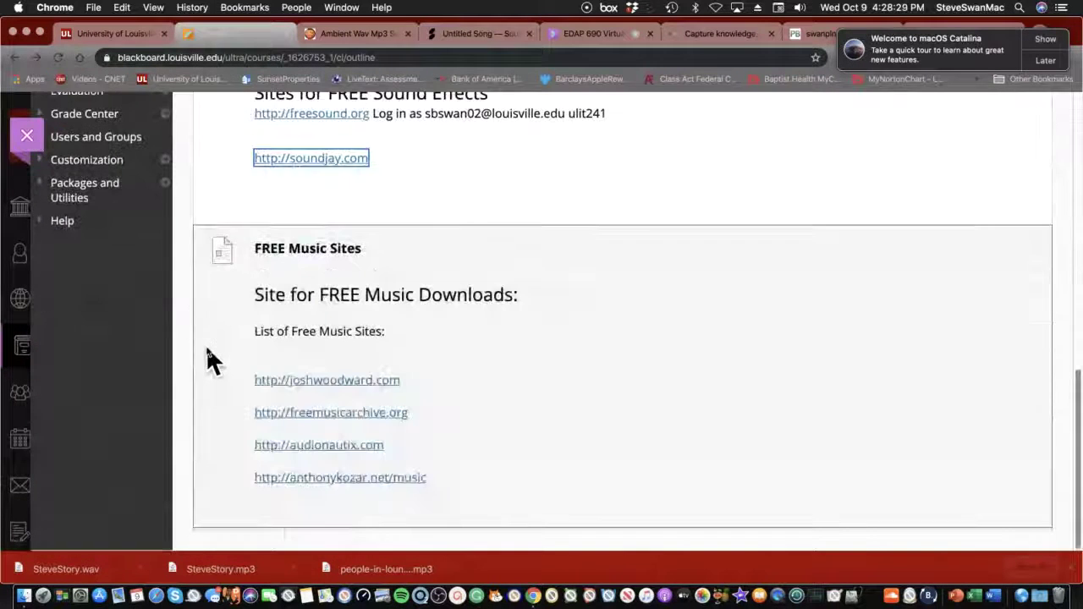
click(292, 391)
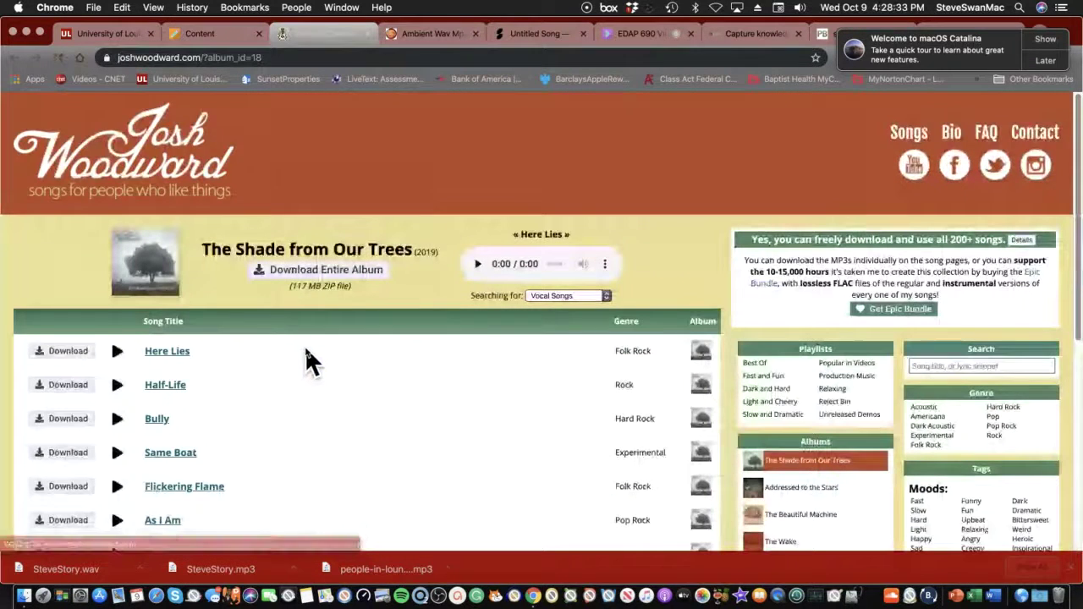
- Preview songs from the album The Shade from Our Trees, and stop the playback of Flickering Flame
scroll(304, 346, down, 2)
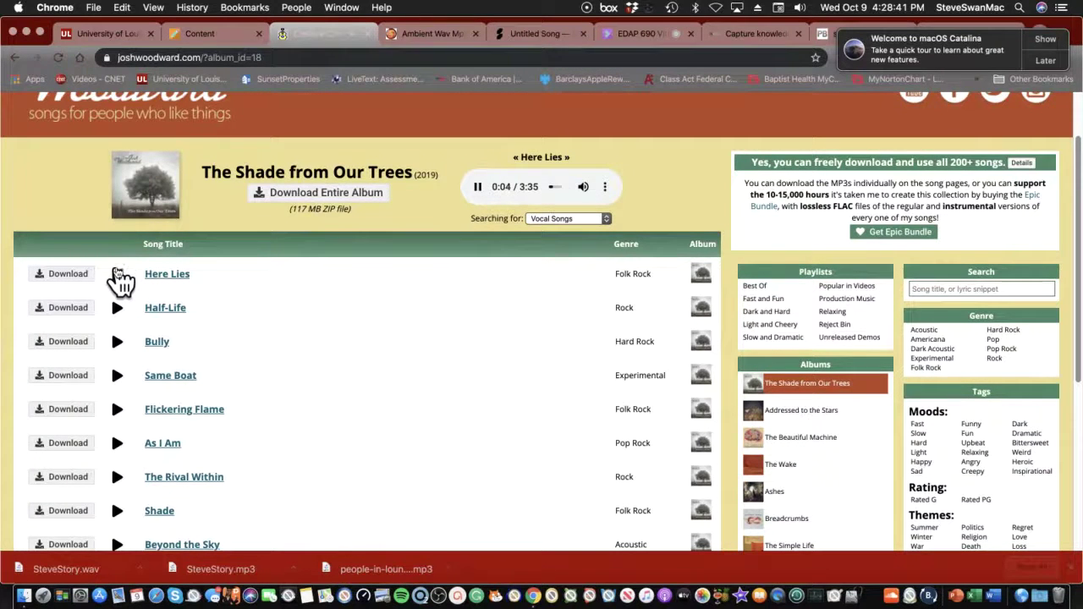
scroll(116, 338, down, 6)
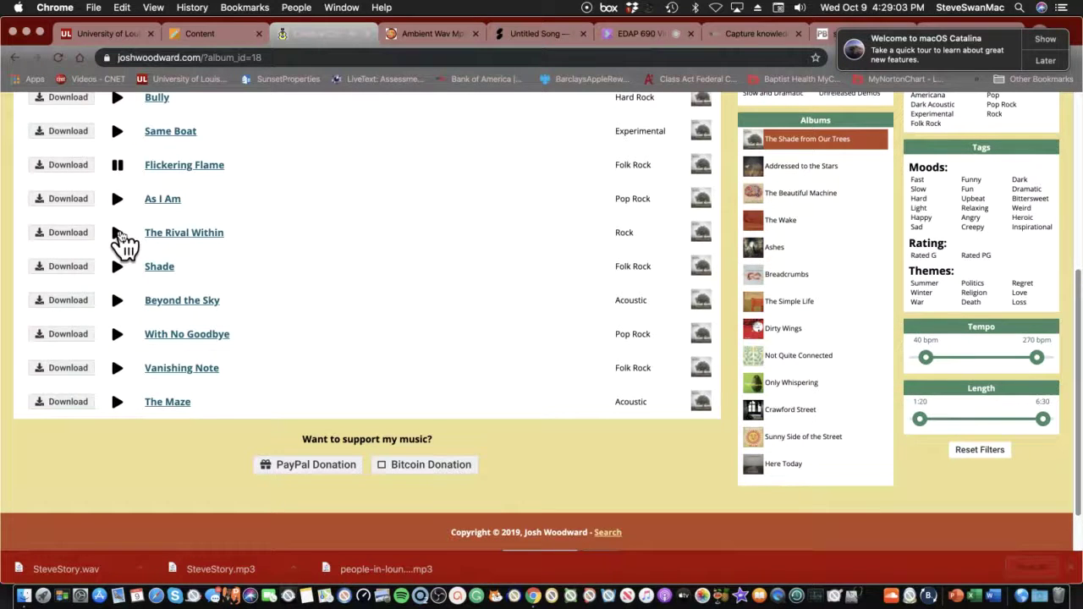
click(115, 166)
- Return to the Blackboard list of free music sites, open freemusicarchive.org and look over its home page
click(204, 37)
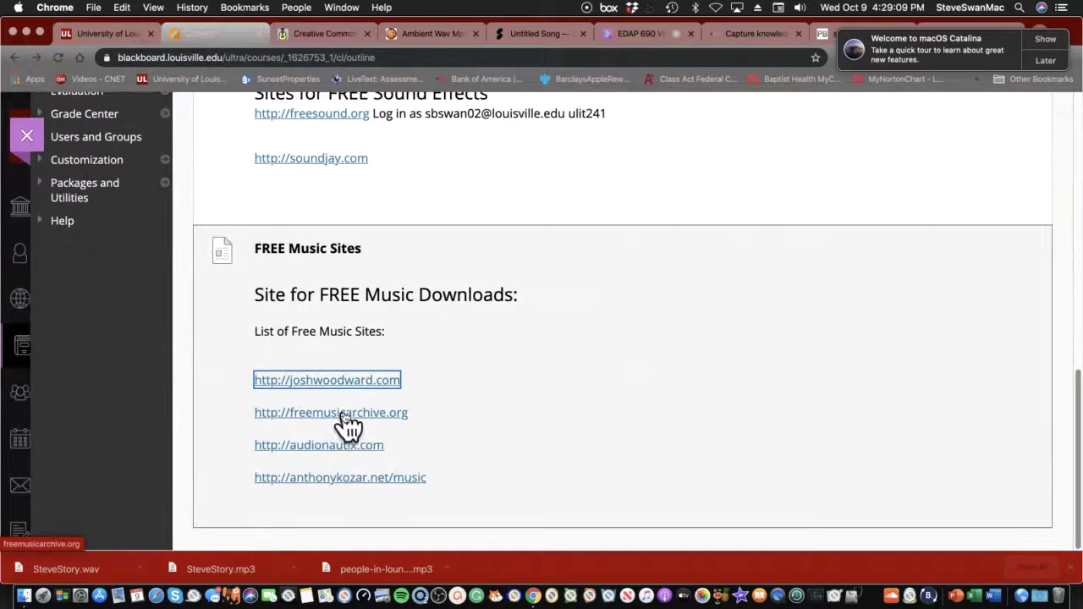
click(344, 414)
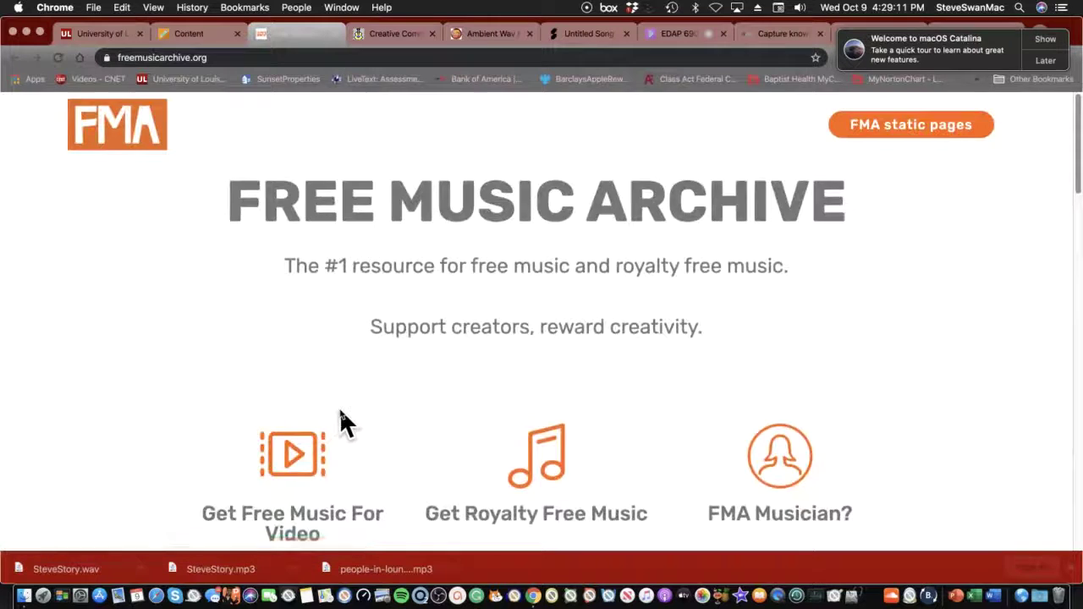
scroll(340, 408, down, 3)
scroll(340, 407, down, 2)
scroll(341, 406, up, 5)
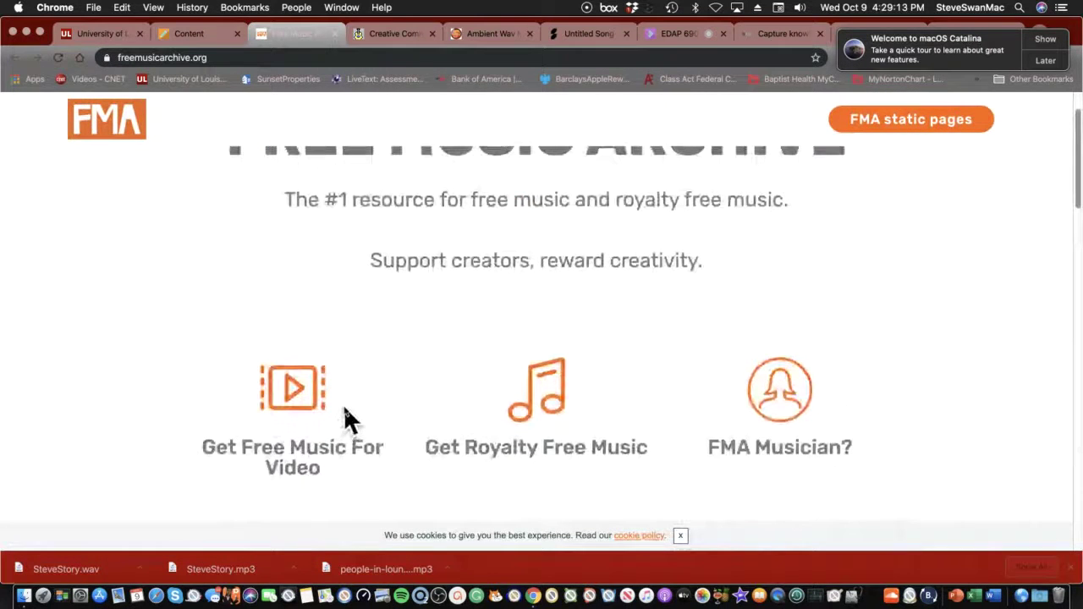
scroll(343, 404, up, 2)
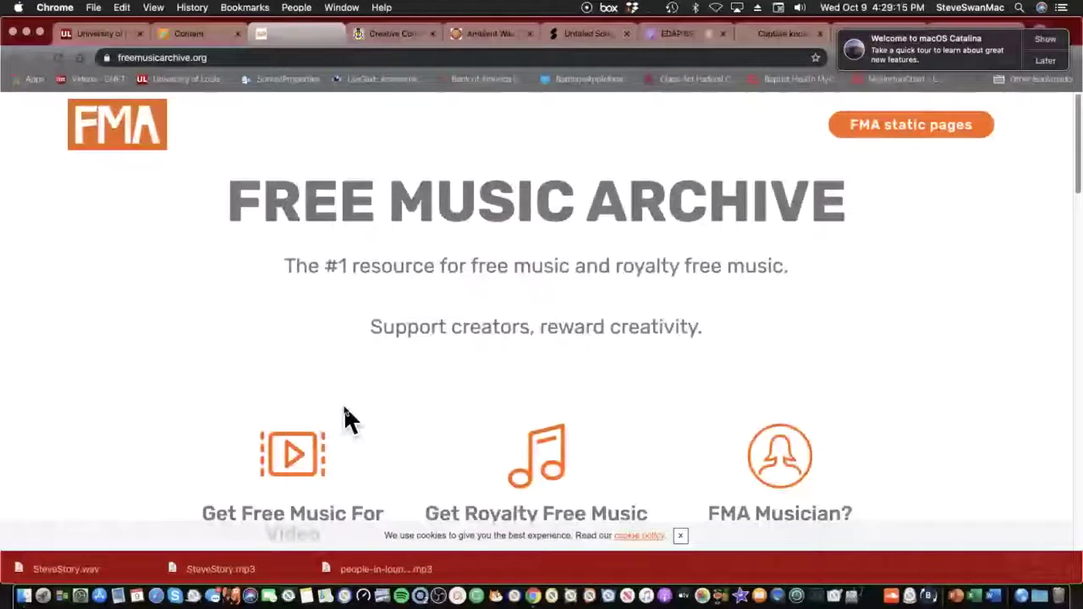
scroll(346, 404, down, 3)
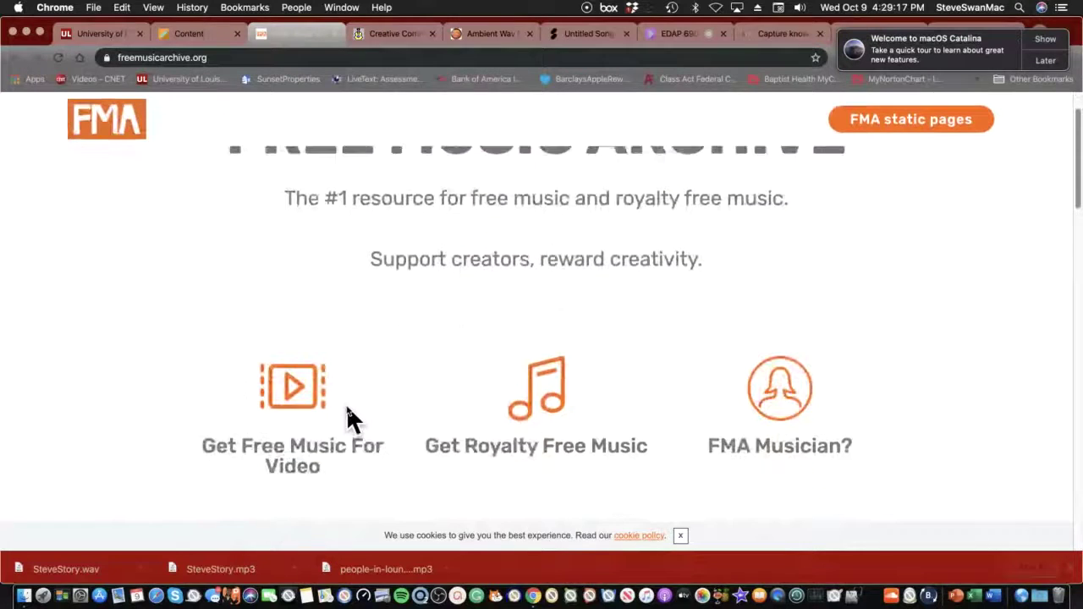
scroll(347, 403, up, 3)
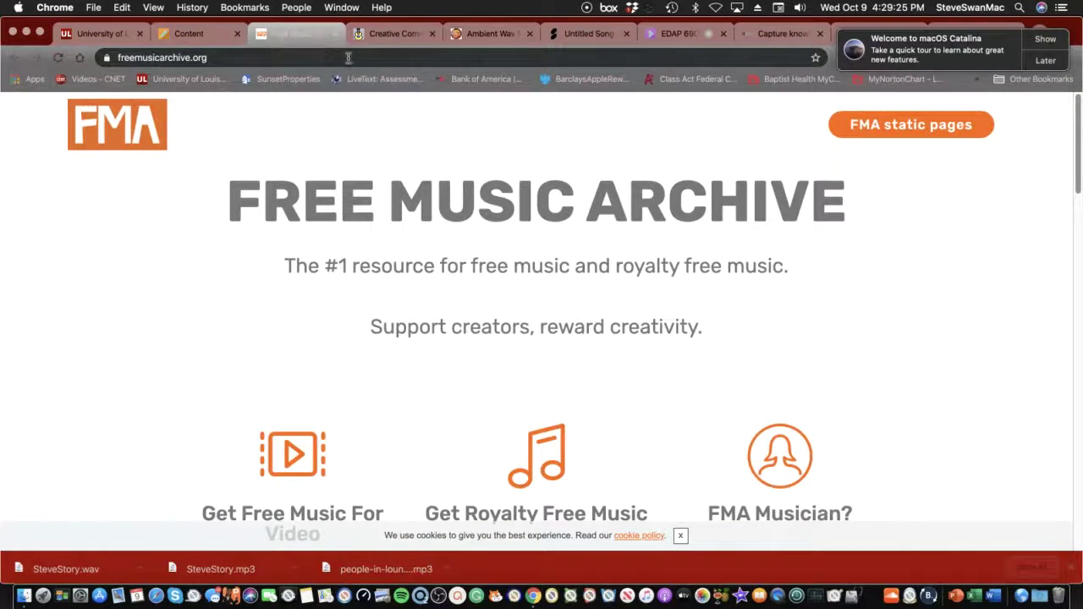
- Switch back to the Soundation project and view the files available for audio import, cancelling without importing any
click(396, 35)
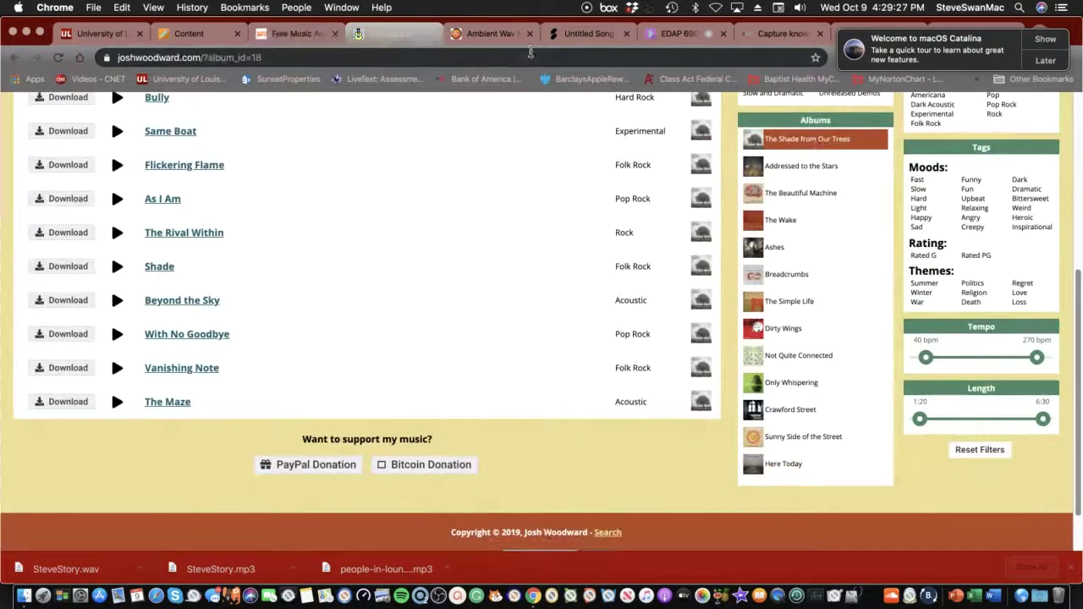
click(602, 36)
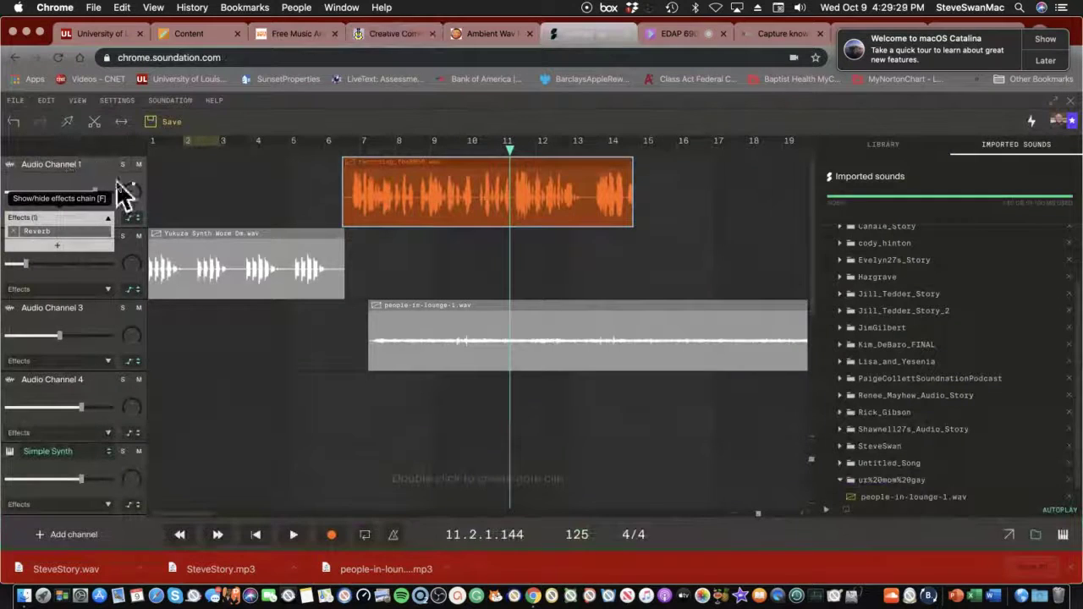
click(15, 102)
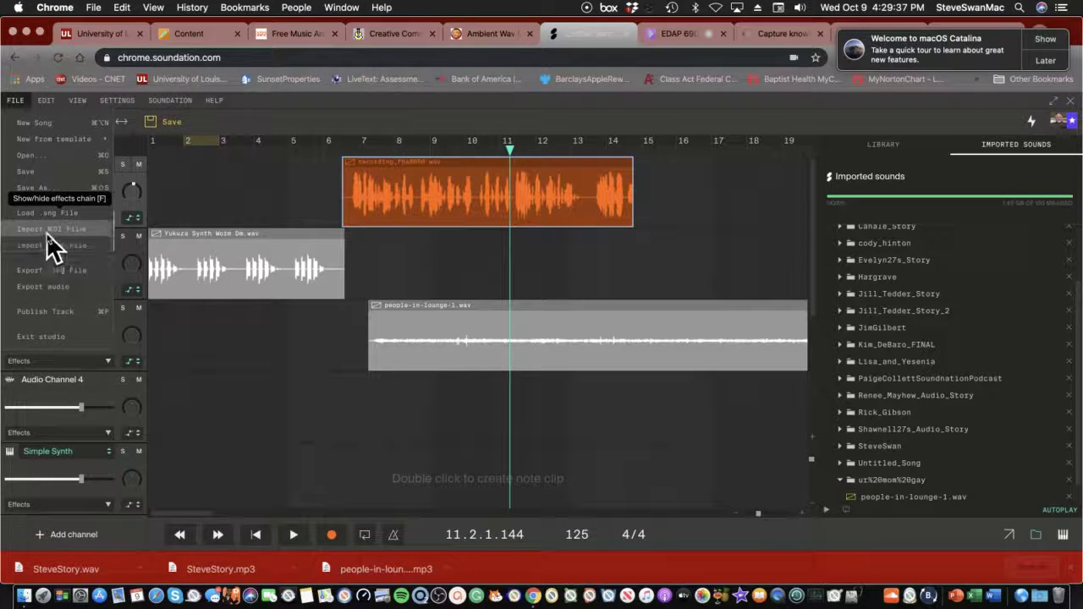
click(46, 230)
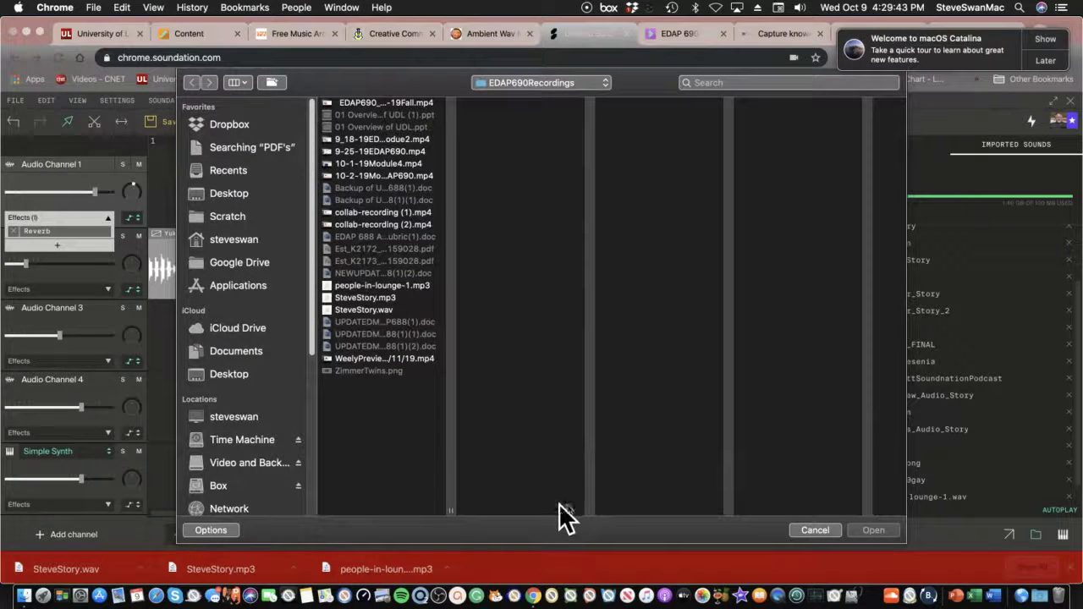
click(814, 529)
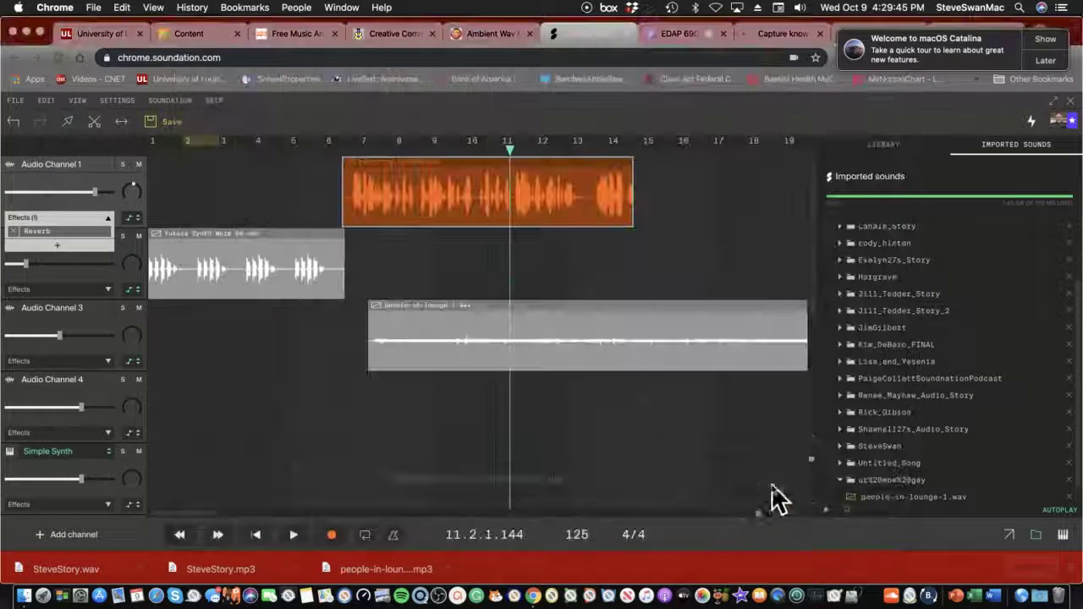
- Move the people-in-lounge-1.wav clip on Audio Channel 3 with its automation to about bar 5, and place the playhead at bar 17
drag(520, 363, 448, 342)
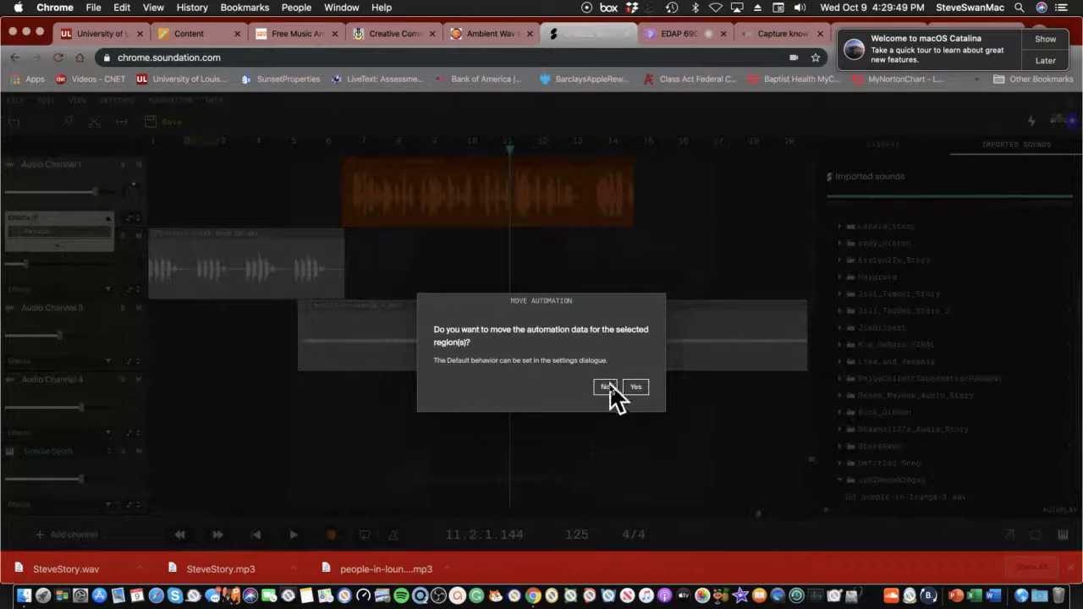
click(635, 386)
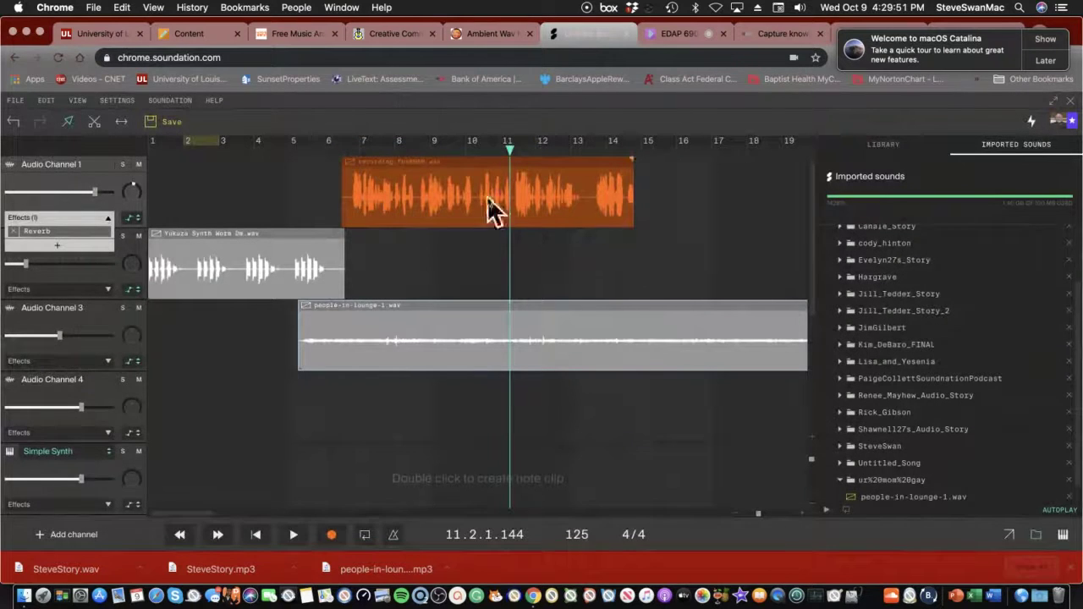
drag(511, 160, 720, 189)
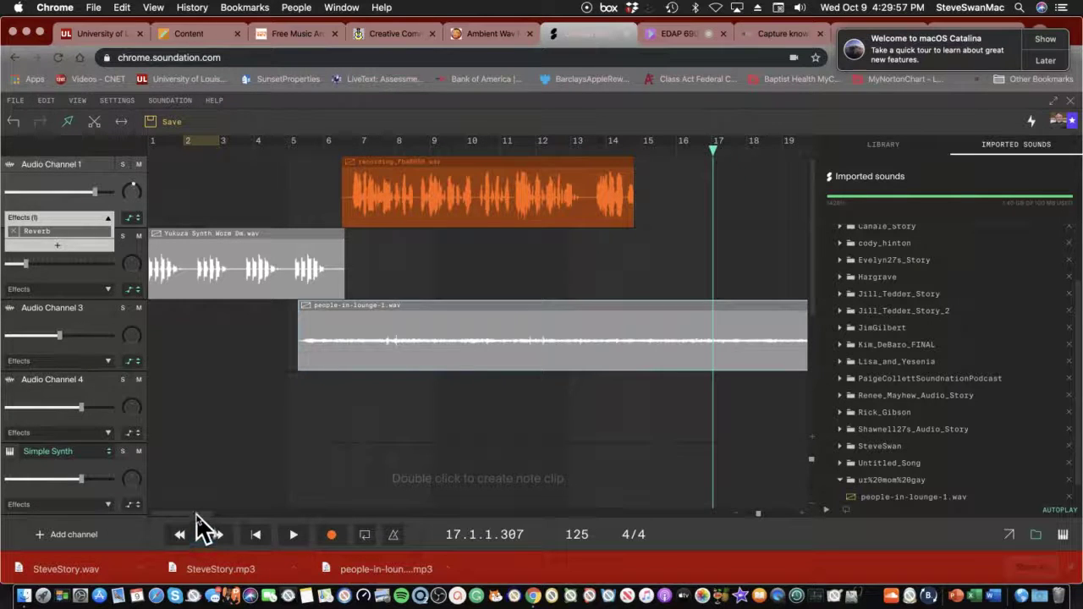
- Move the people-in-lounge-1.wav clip together with its automation to the start of the timeline at bar 1
drag(198, 518, 226, 515)
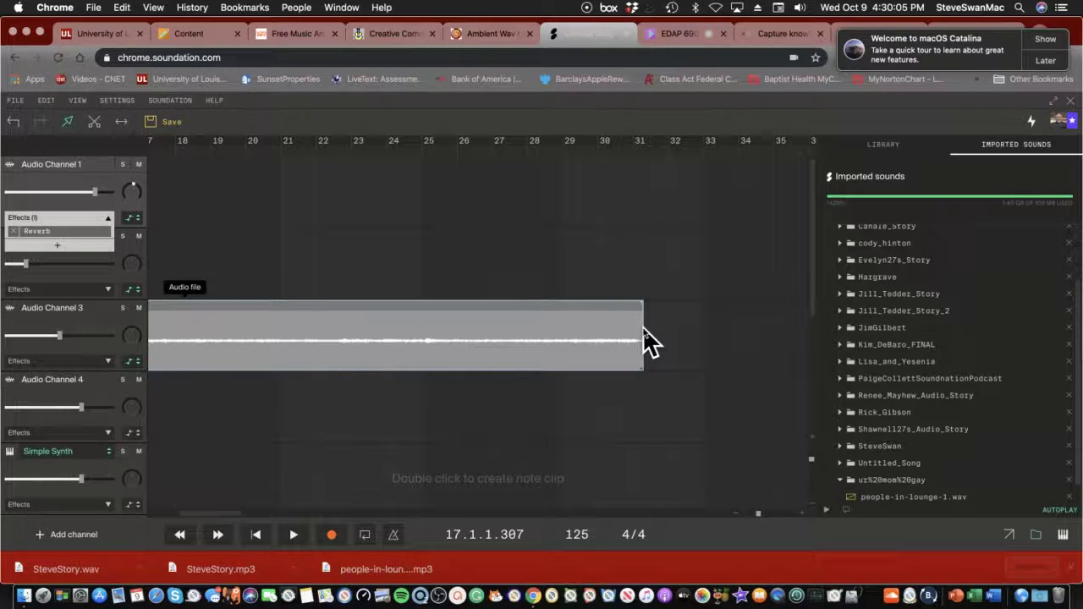
drag(646, 341, 494, 335)
drag(312, 313, 206, 322)
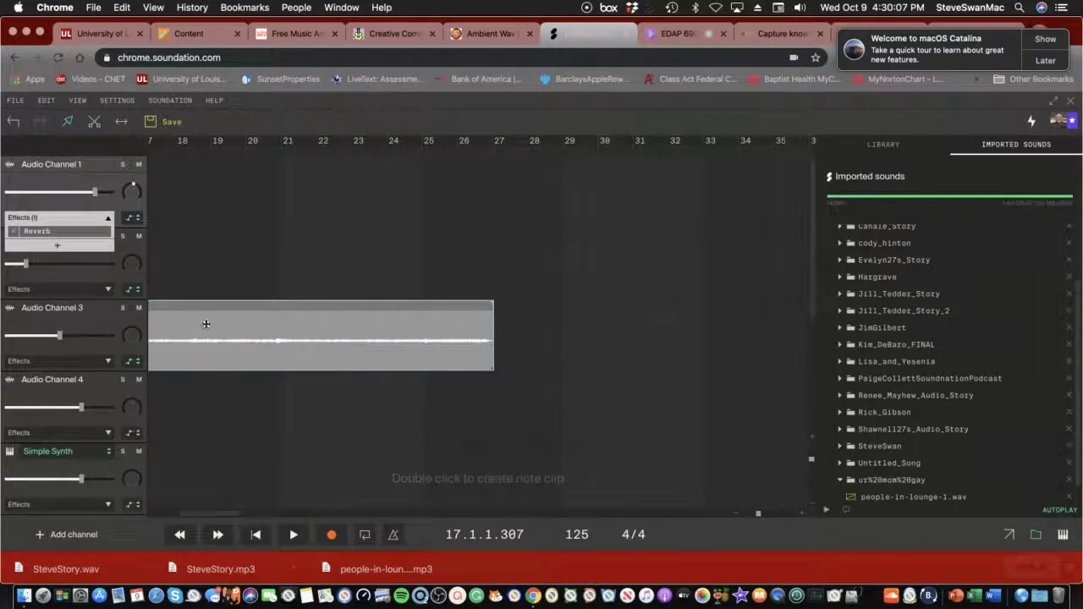
click(631, 389)
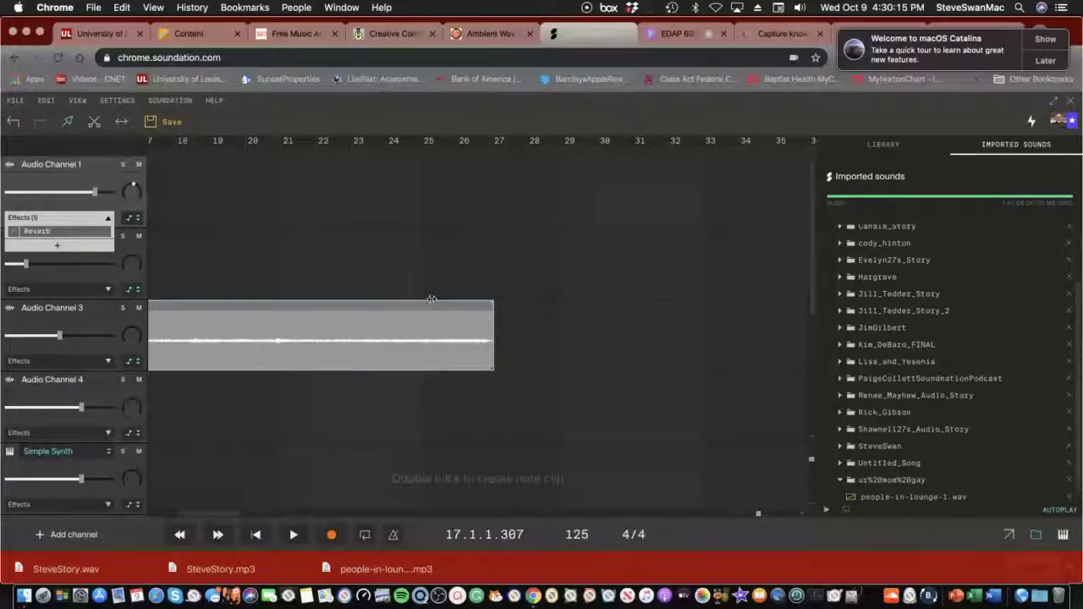
- Trim the end of people-in-lounge-1.wav to about bar 15, and move the clip with its automation to start at about bar 6
drag(494, 367, 193, 339)
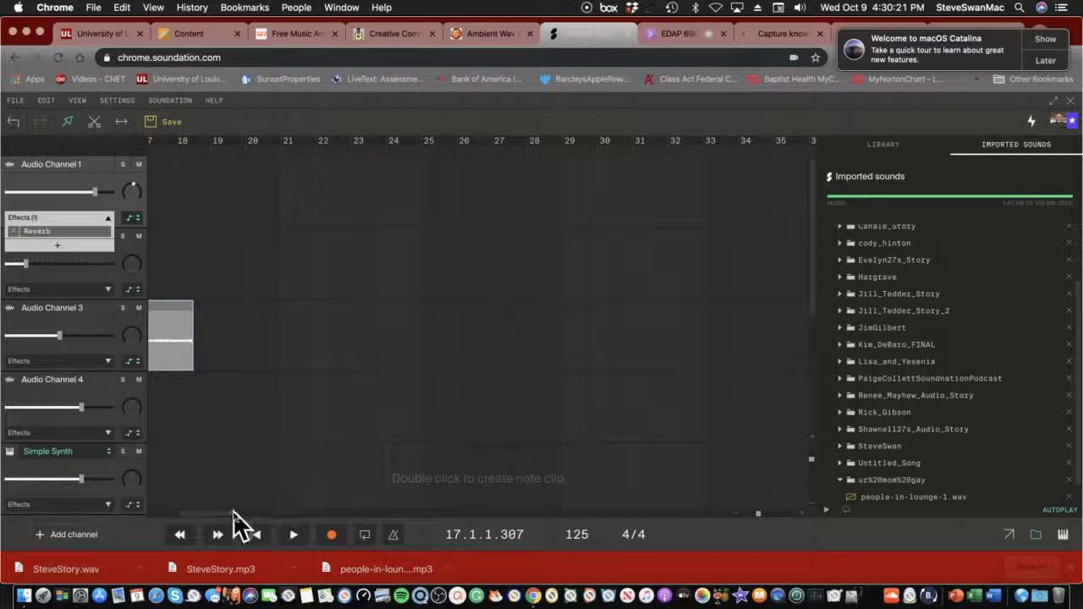
drag(234, 514, 212, 516)
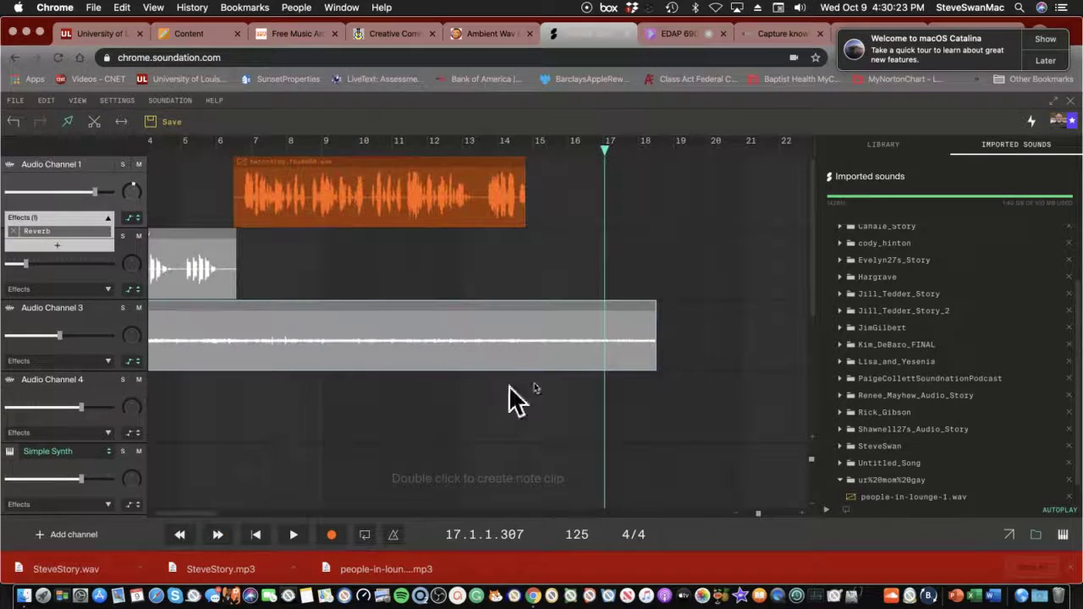
drag(649, 370, 527, 358)
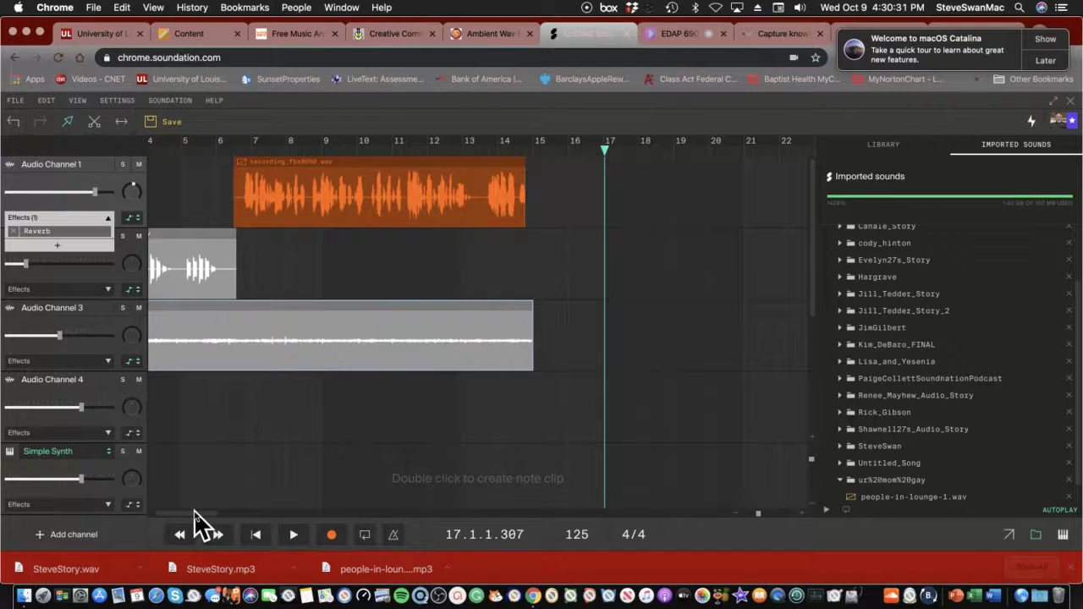
drag(194, 515, 149, 513)
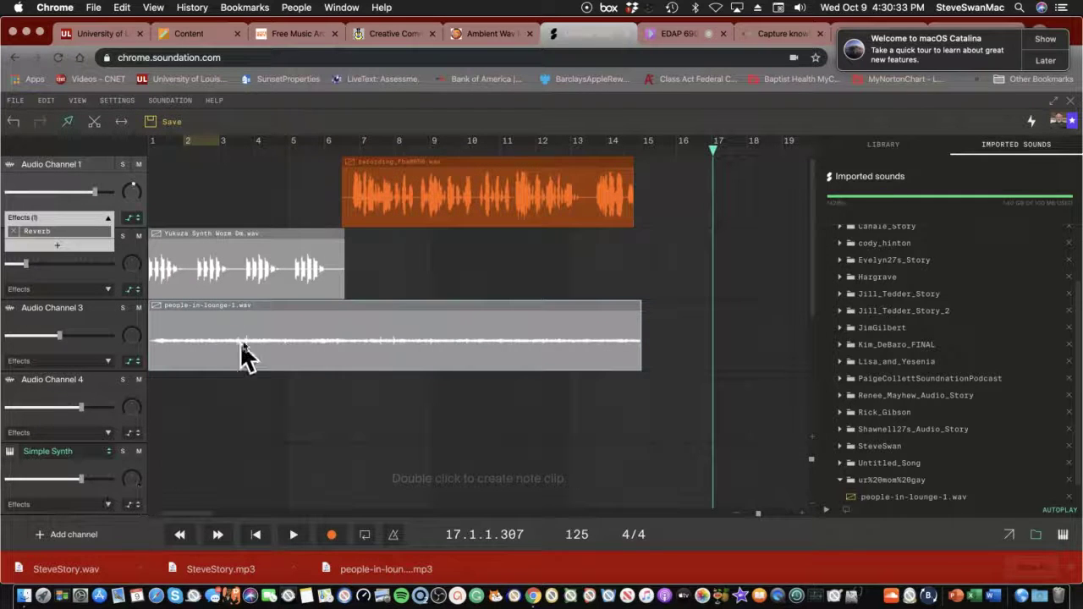
drag(242, 356, 447, 323)
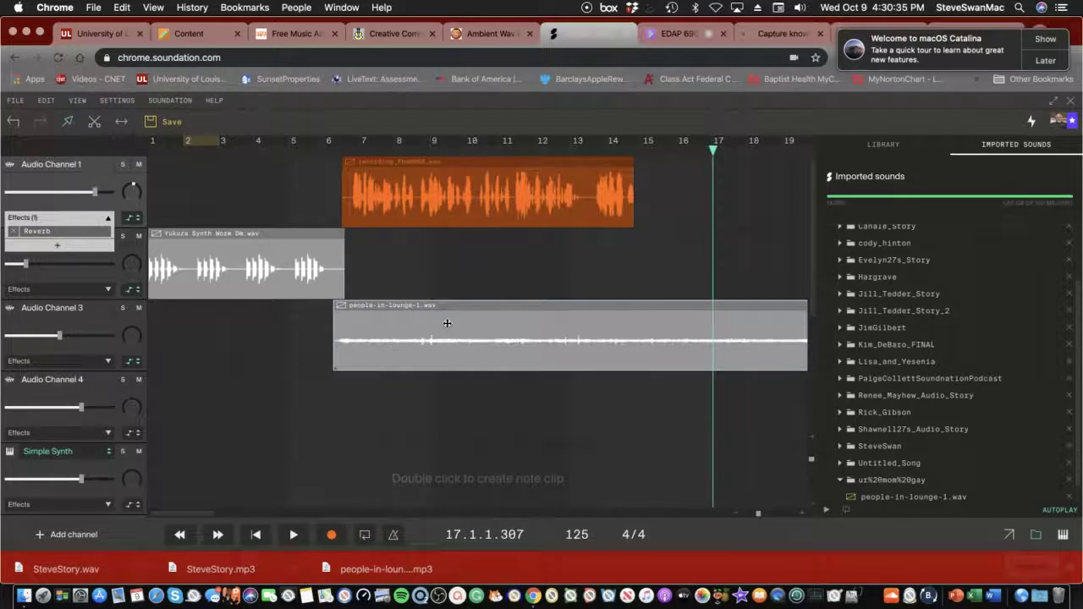
click(626, 389)
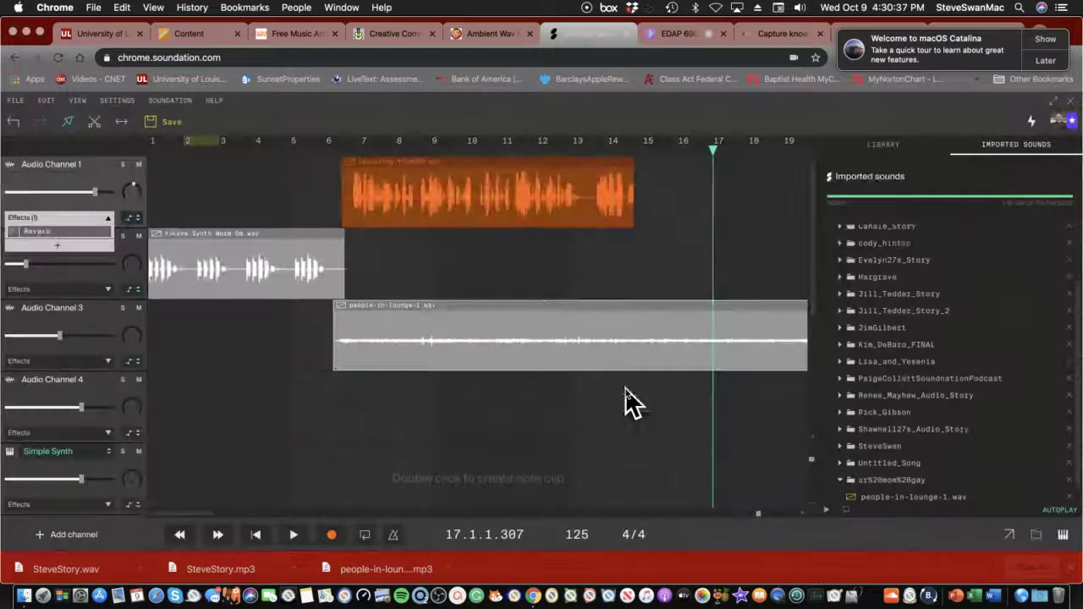
- View the audio export formats for the project and cancel without exporting
click(16, 100)
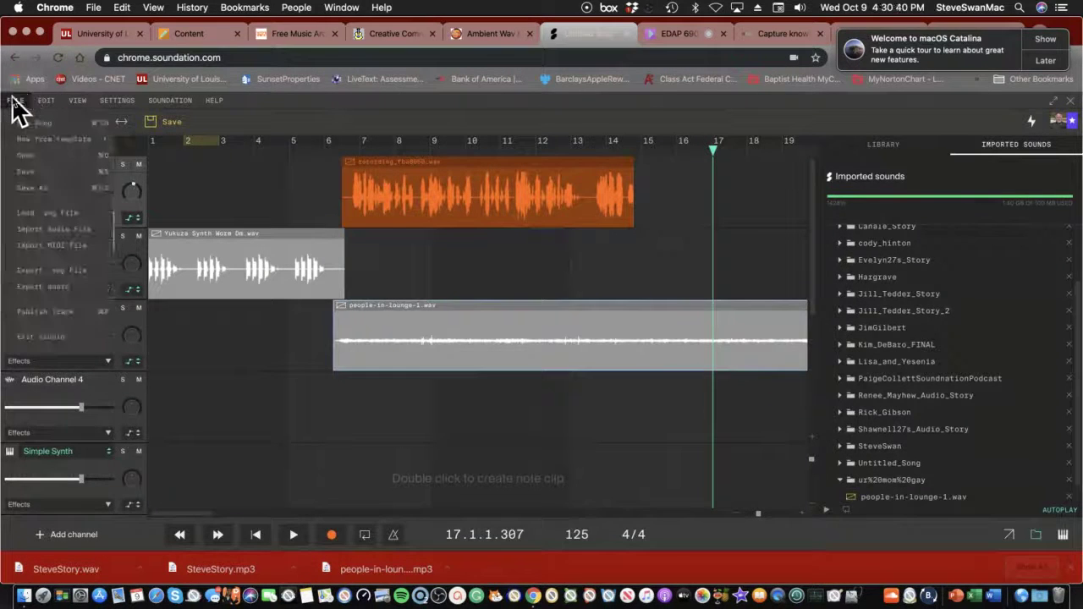
click(67, 288)
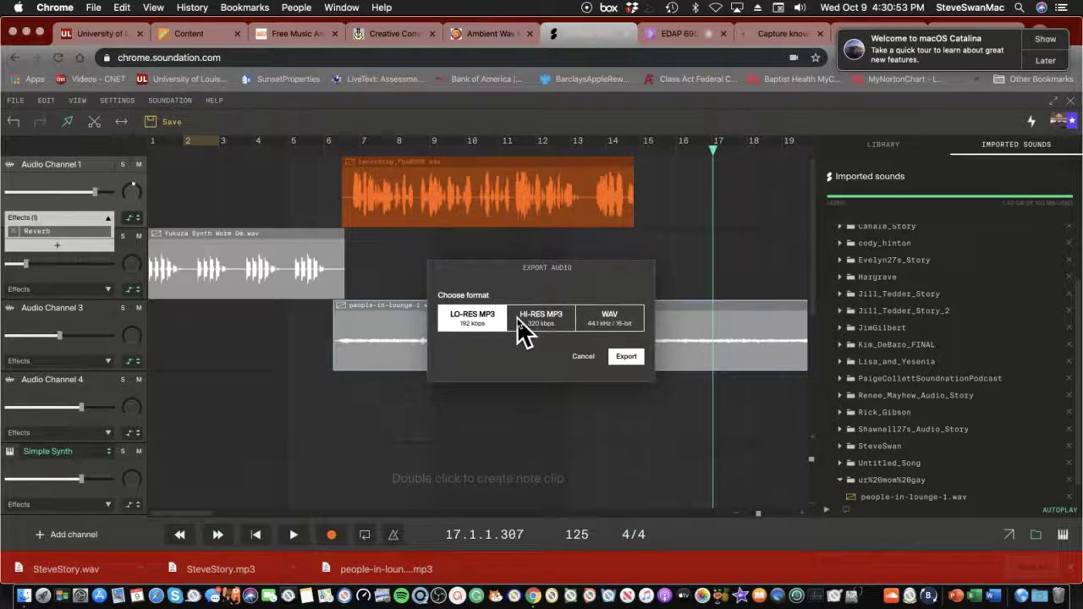
click(575, 357)
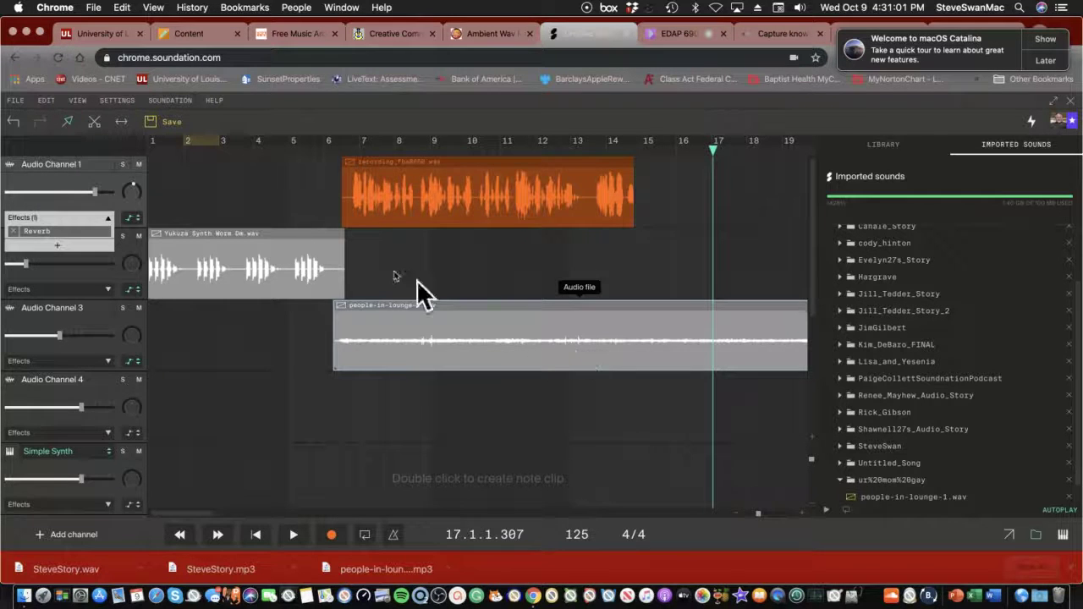
- Switch to the Blackboard course page and review the Module 5: Creating an Audio Story content from the beginning
click(188, 34)
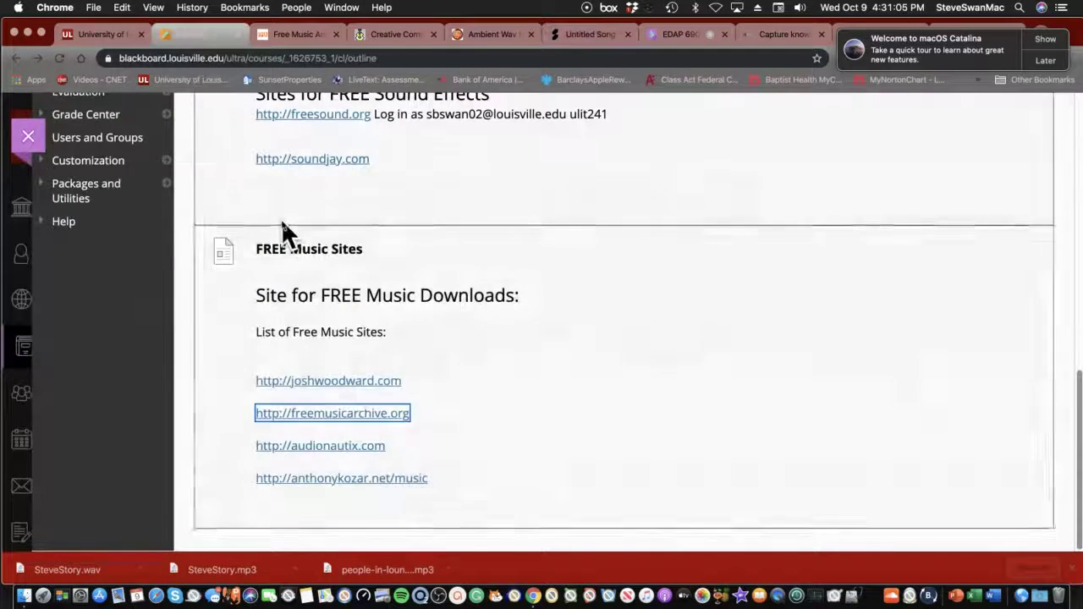
scroll(276, 212, up, 10)
scroll(276, 212, up, 2)
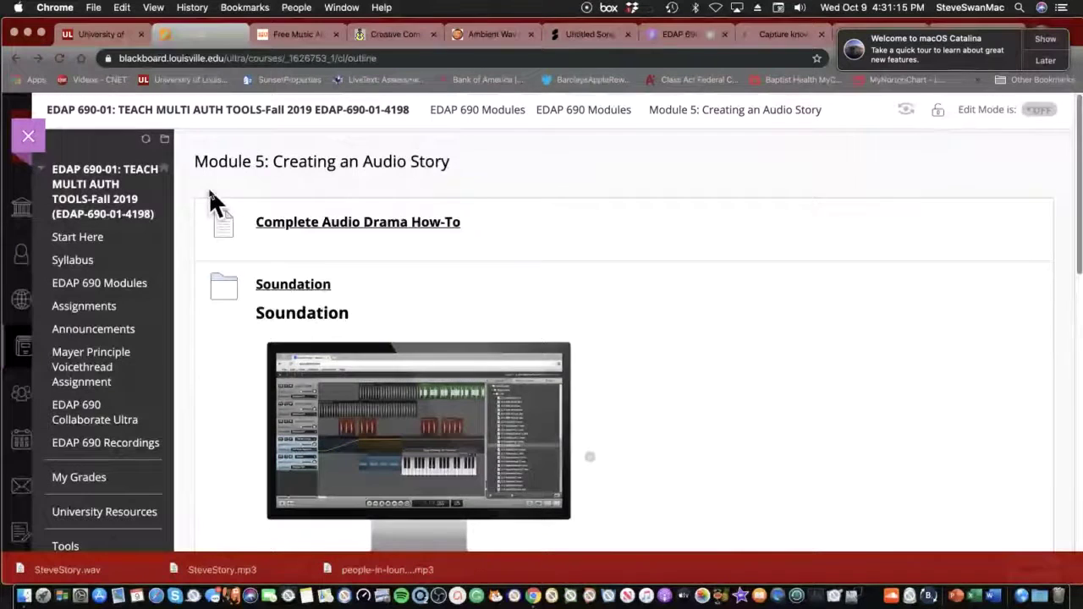
scroll(329, 310, down, 3)
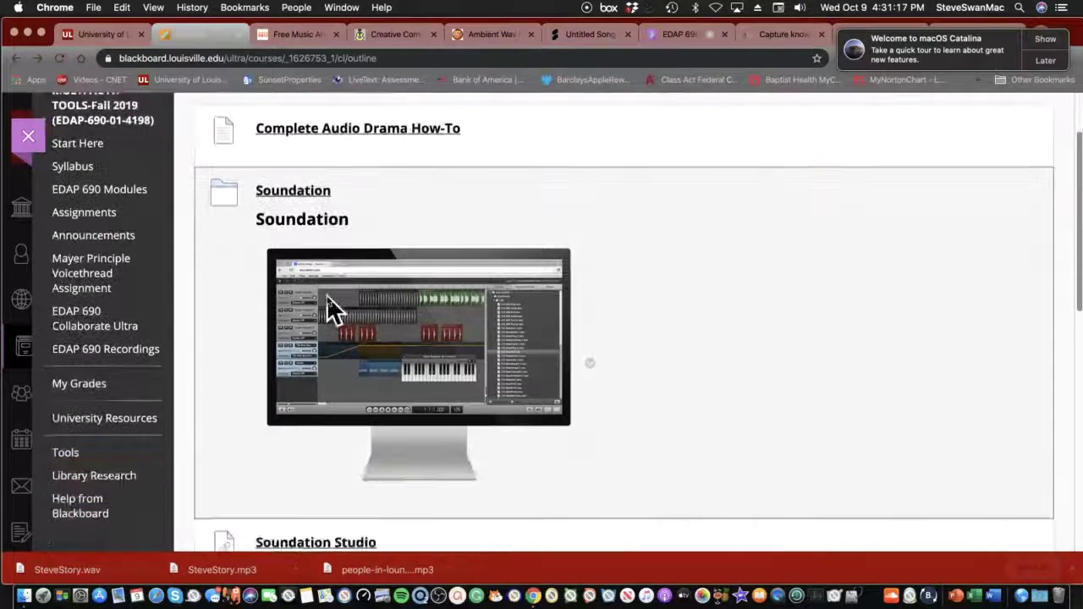
scroll(330, 310, up, 3)
scroll(330, 310, up, 1)
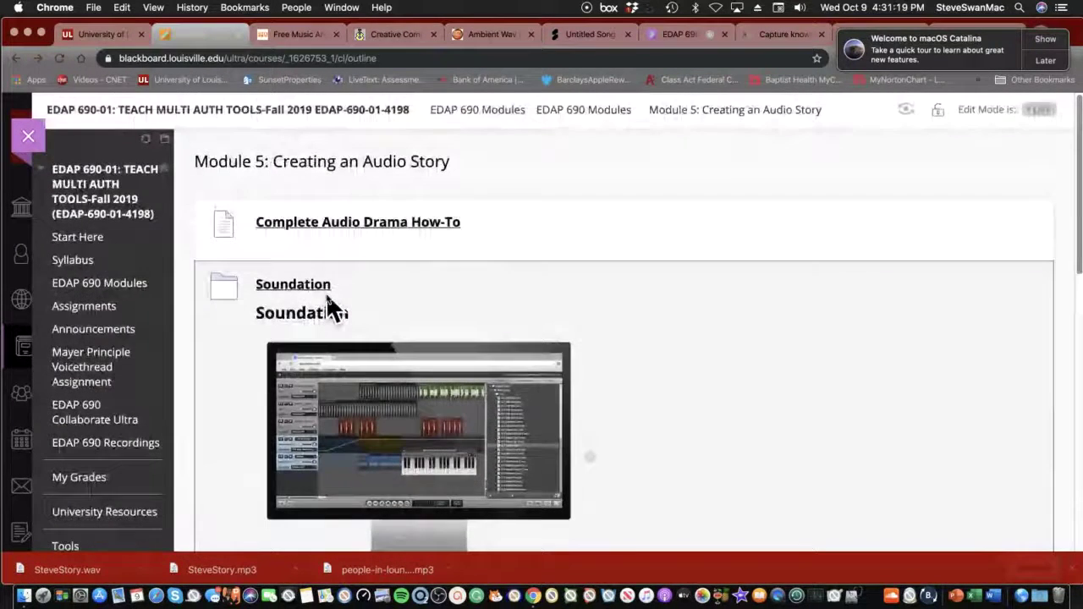